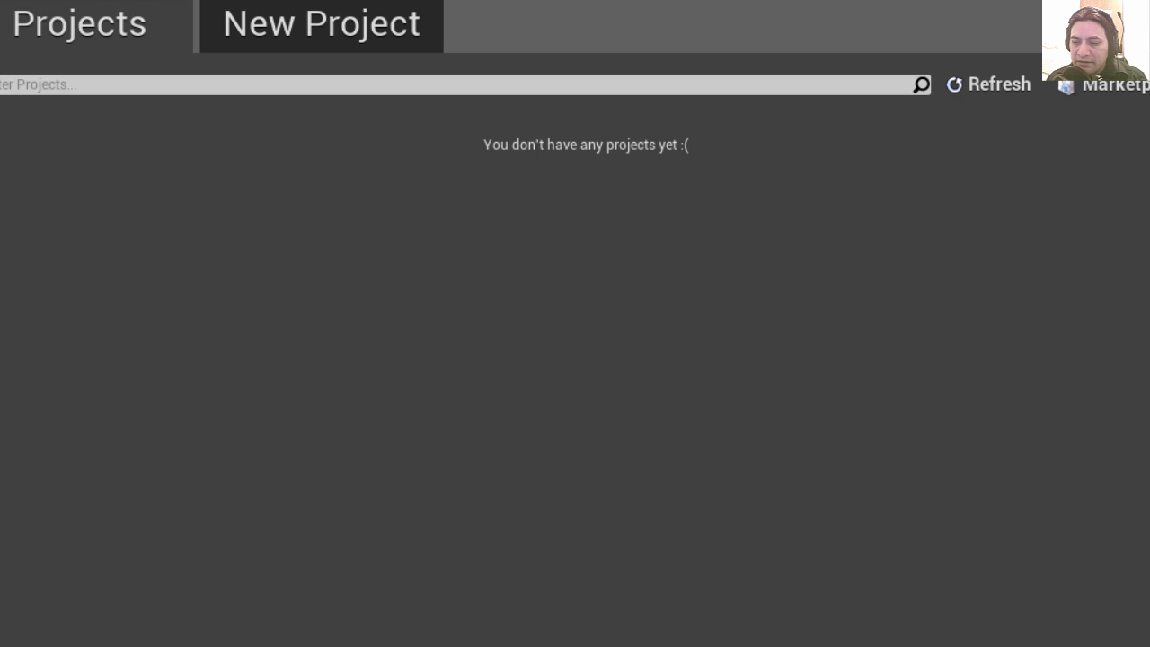
Create a new project from the Third Person template, named Textures, with no starter content.
{"action": "left_click", "coordinate": [364, 20]}
{"action": "left_click", "coordinate": [144, 325]}
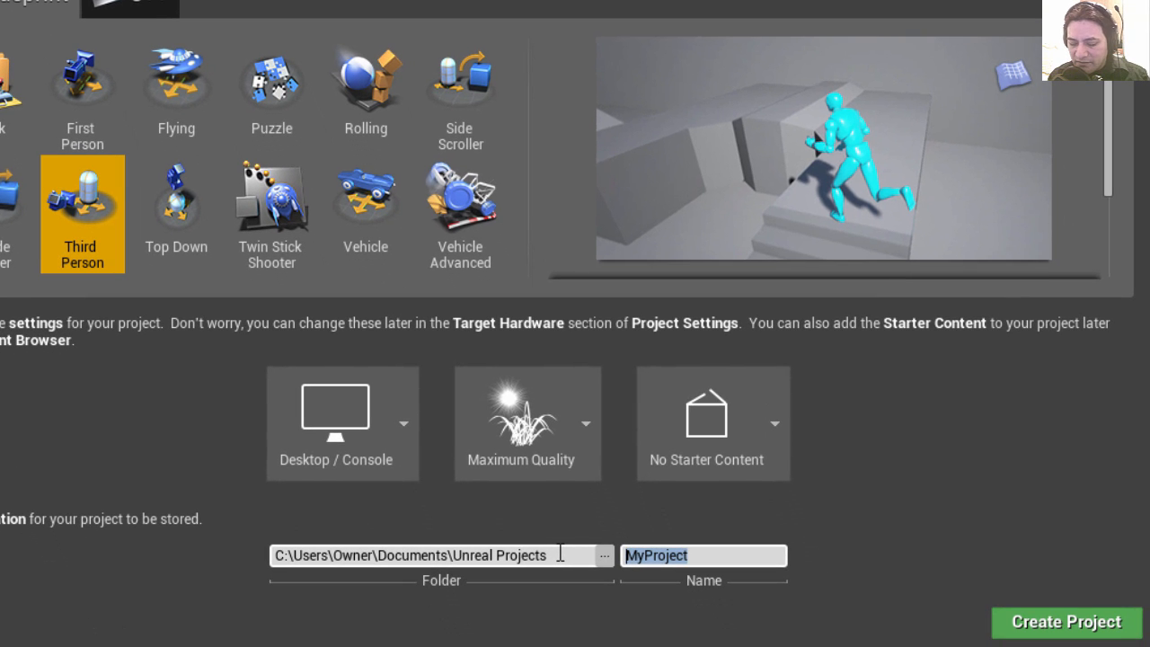
{"action": "type", "text": "Textures"}
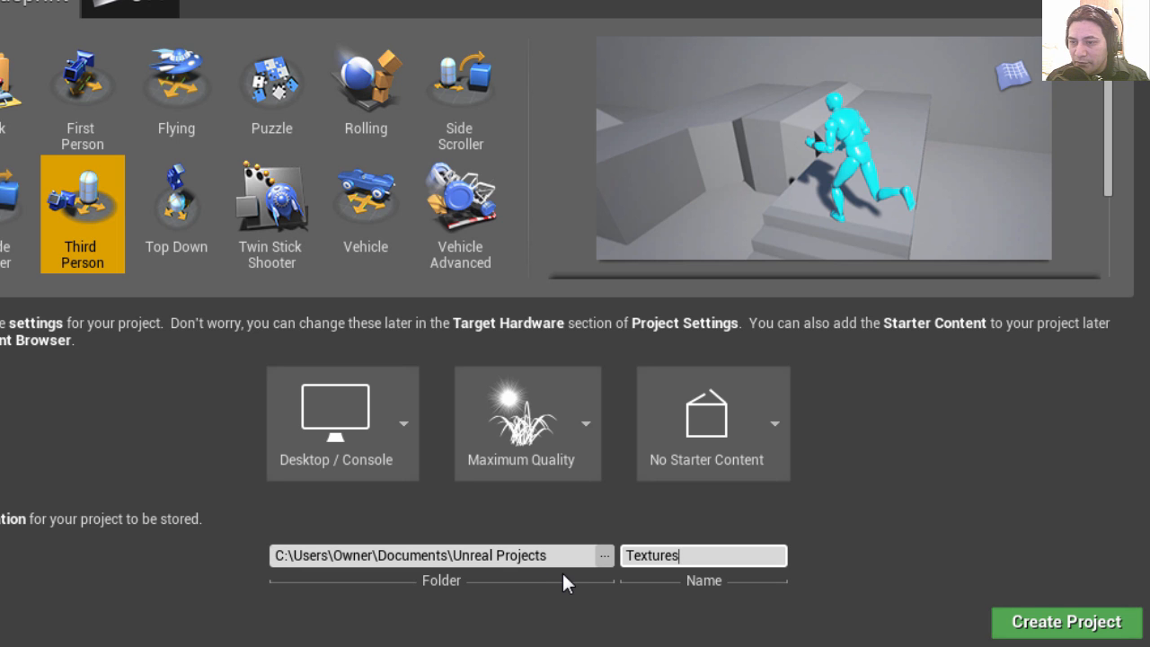
{"action": "left_click", "coordinate": [1010, 626]}
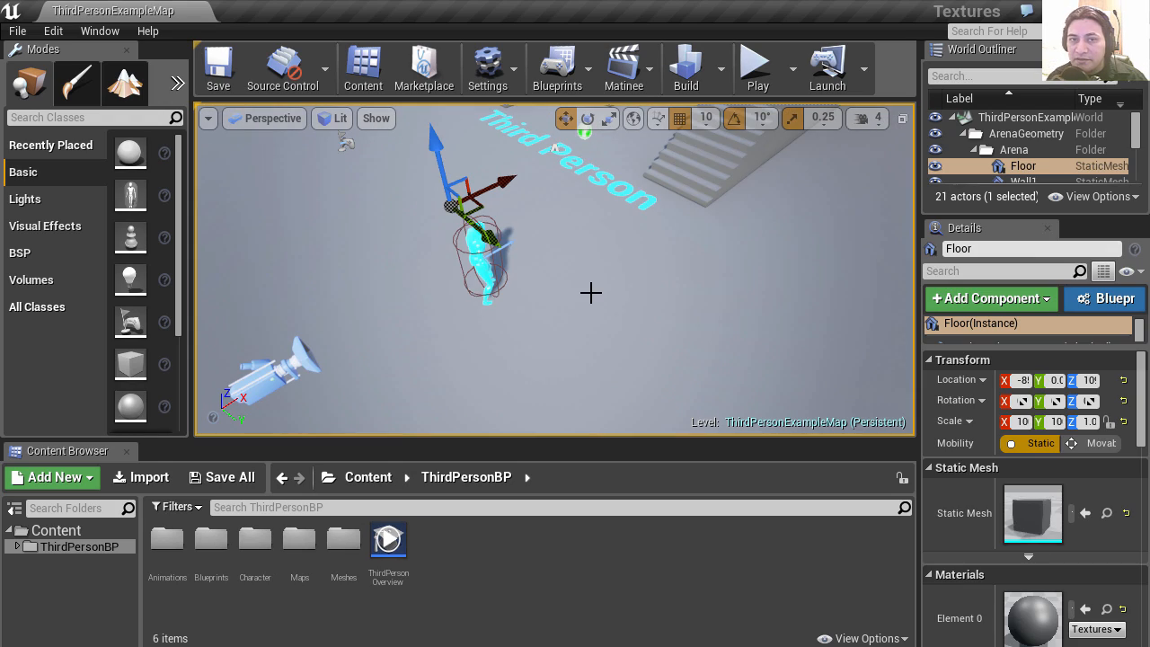
Create a folder named Textures inside ThirdPersonBP in the Content Browser and open it.
{"action": "right_click_drag", "start_coordinate": [638, 284], "coordinate": [610, 290]}
{"action": "right_click", "coordinate": [512, 585]}
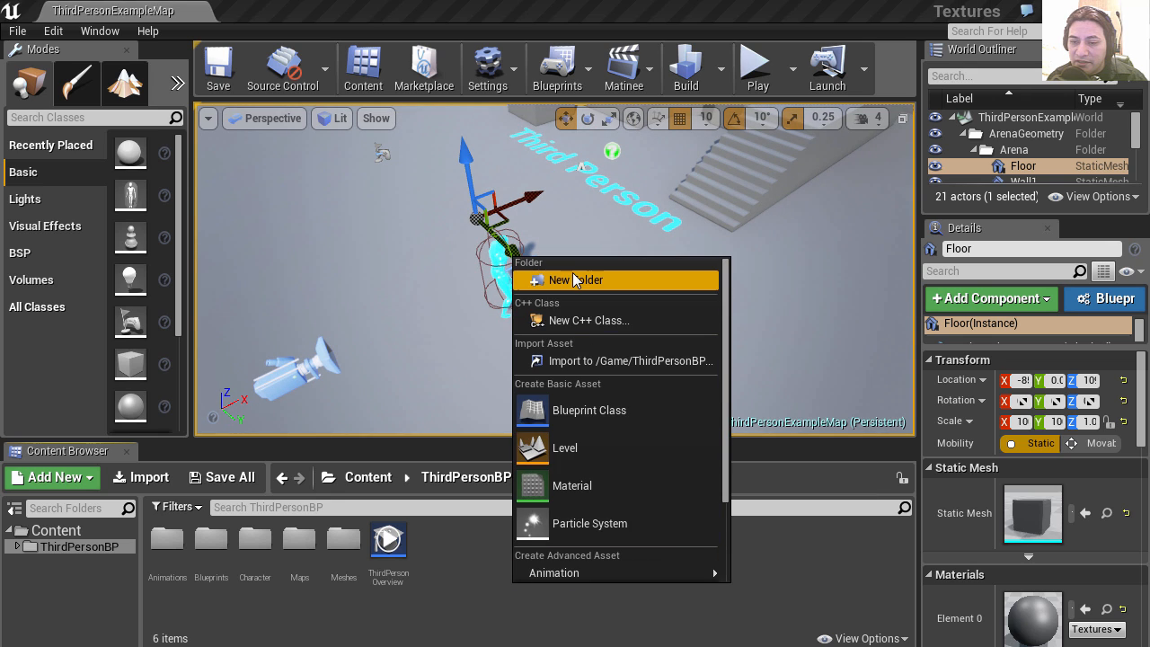
{"action": "left_click", "coordinate": [574, 276]}
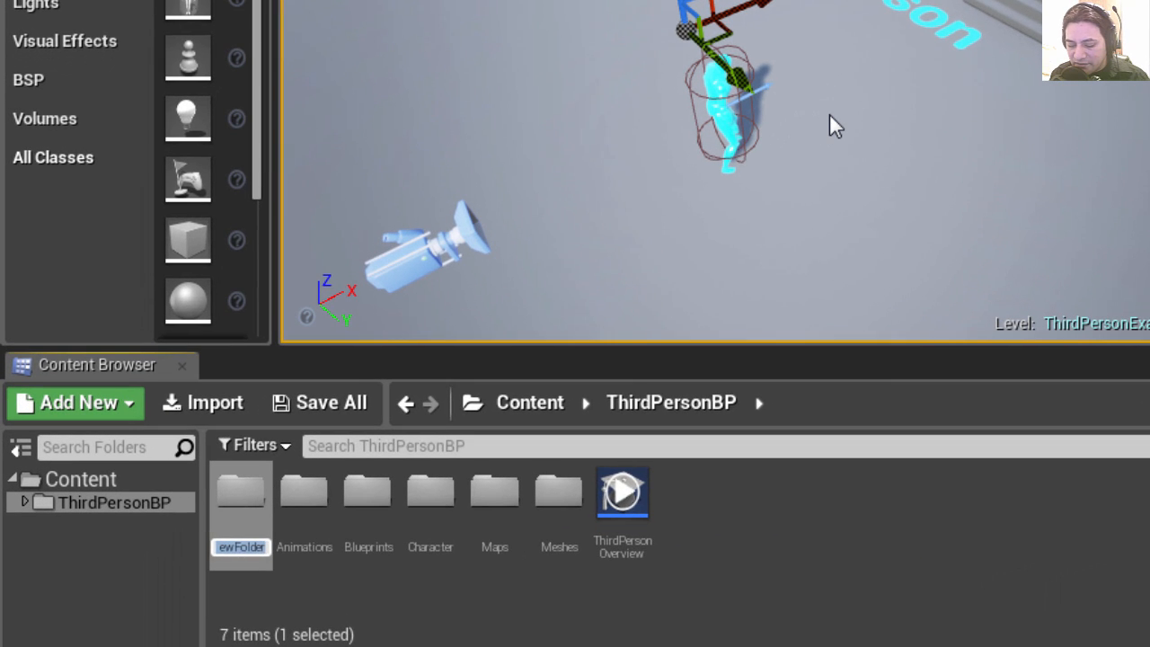
{"action": "type", "text": "Textures"}
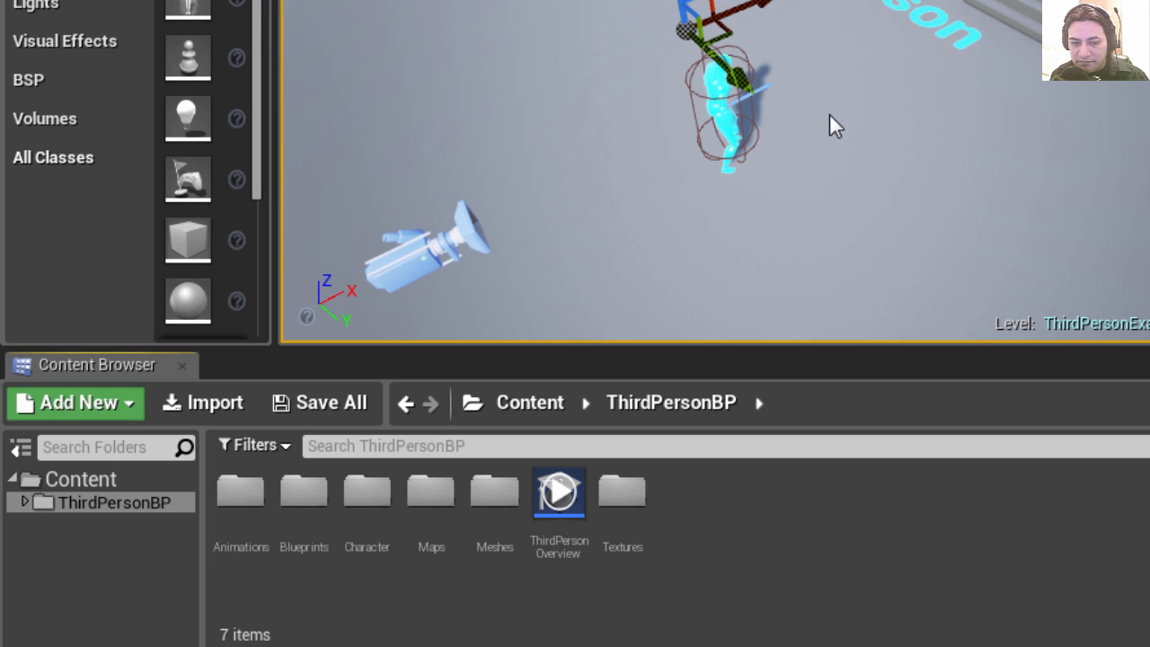
{"action": "key", "text": "Return"}
{"action": "left_click", "coordinate": [635, 512]}
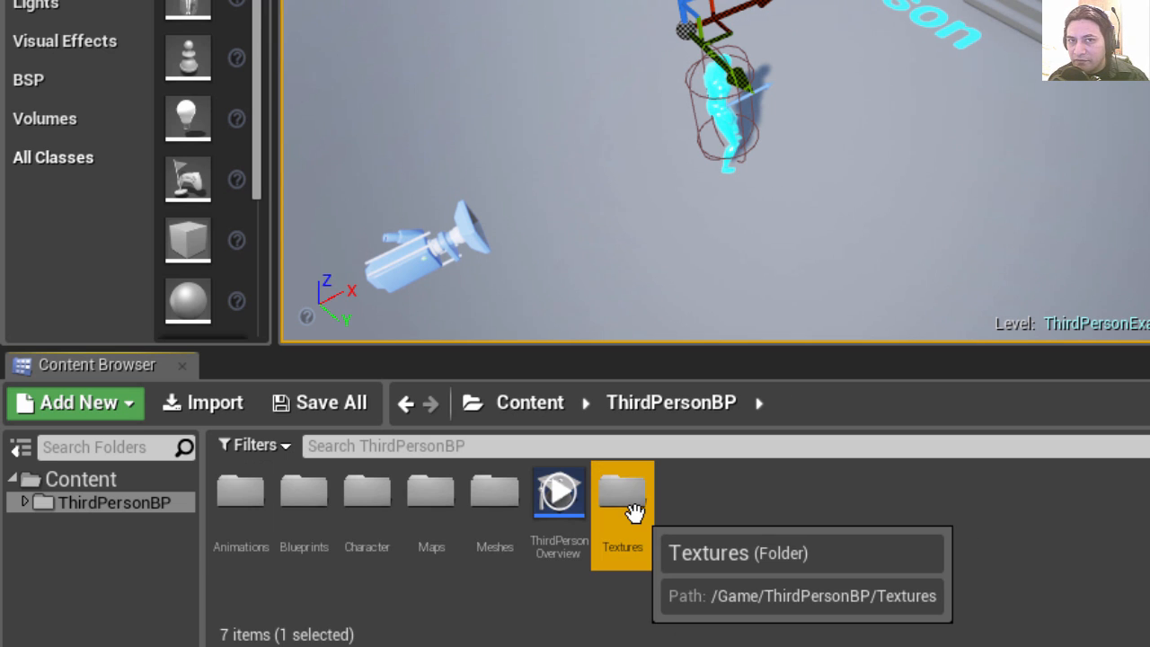
{"action": "double_click", "coordinate": [635, 512]}
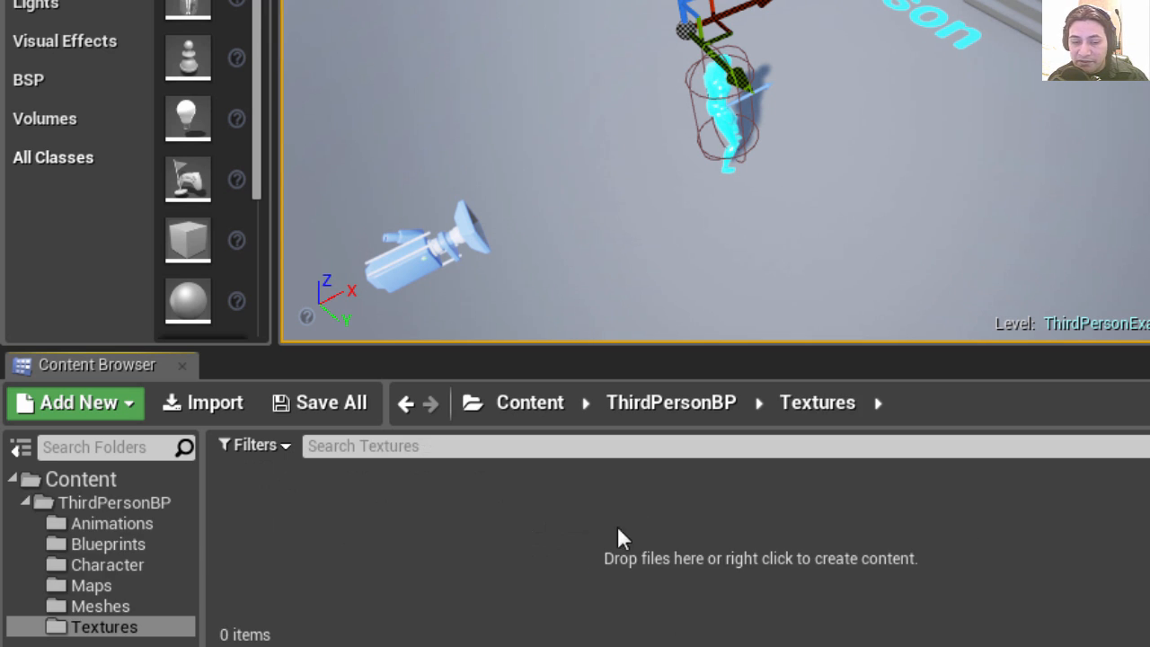
{"action": "left_click", "coordinate": [215, 410]}
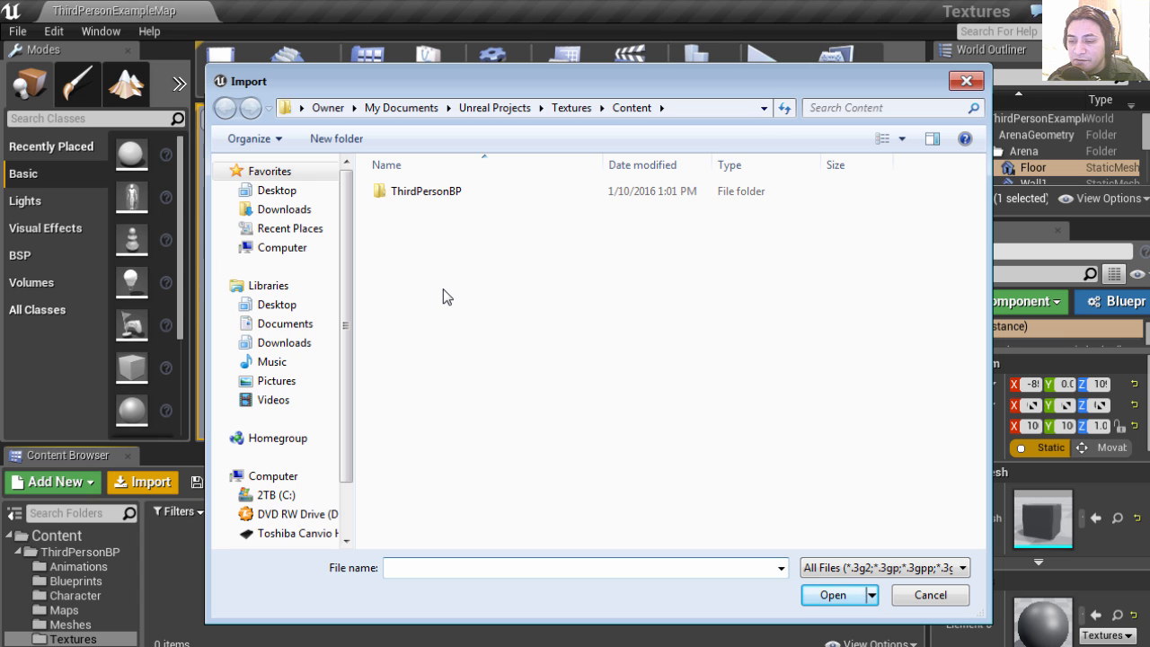
{"action": "left_click", "coordinate": [927, 596]}
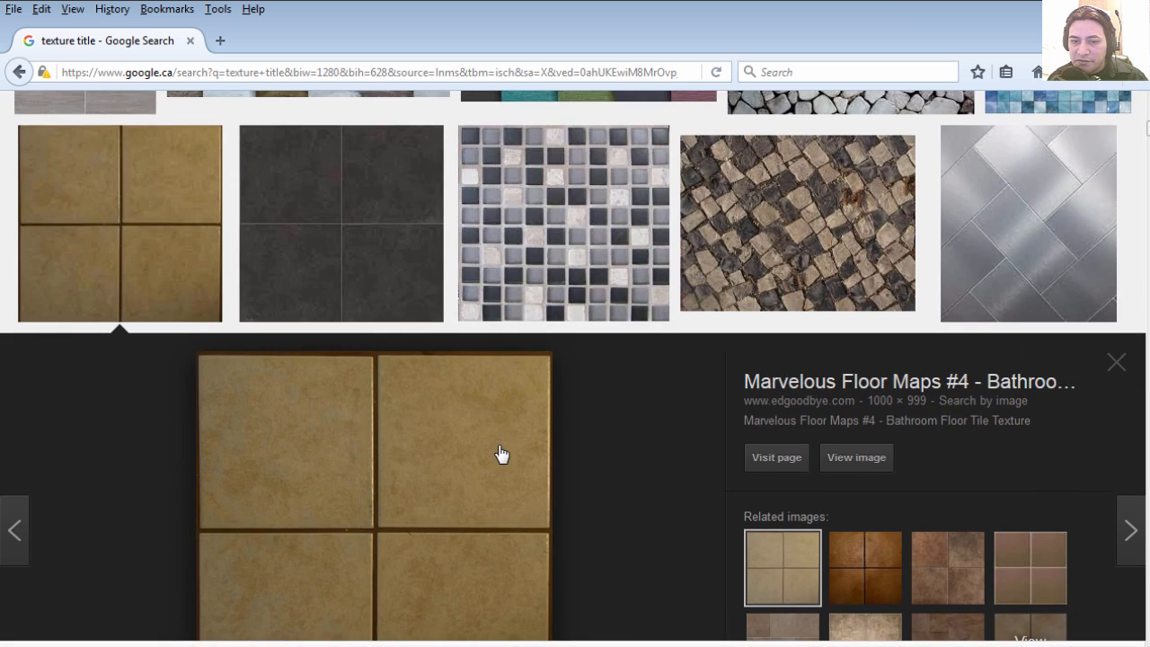
Copy the beige four-tile bathroom floor image from the Google image results in Firefox.
{"action": "scroll", "coordinate": [501, 454], "scroll_direction": "down", "scroll_amount": 4}
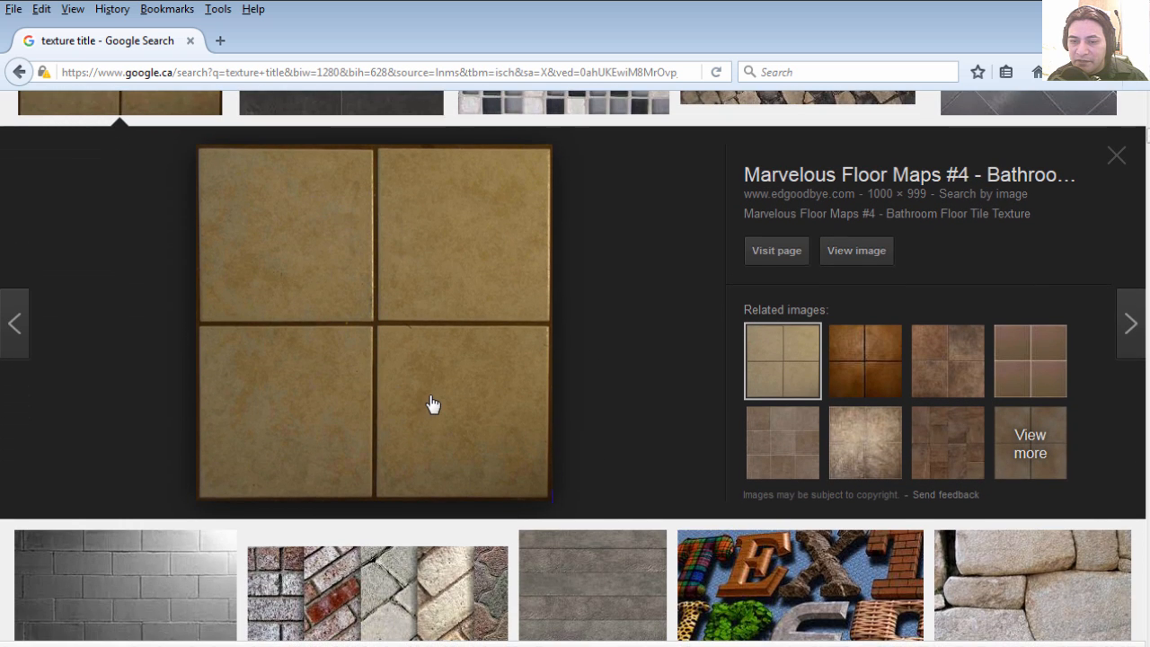
{"action": "right_click", "coordinate": [431, 403]}
{"action": "left_click", "coordinate": [530, 249]}
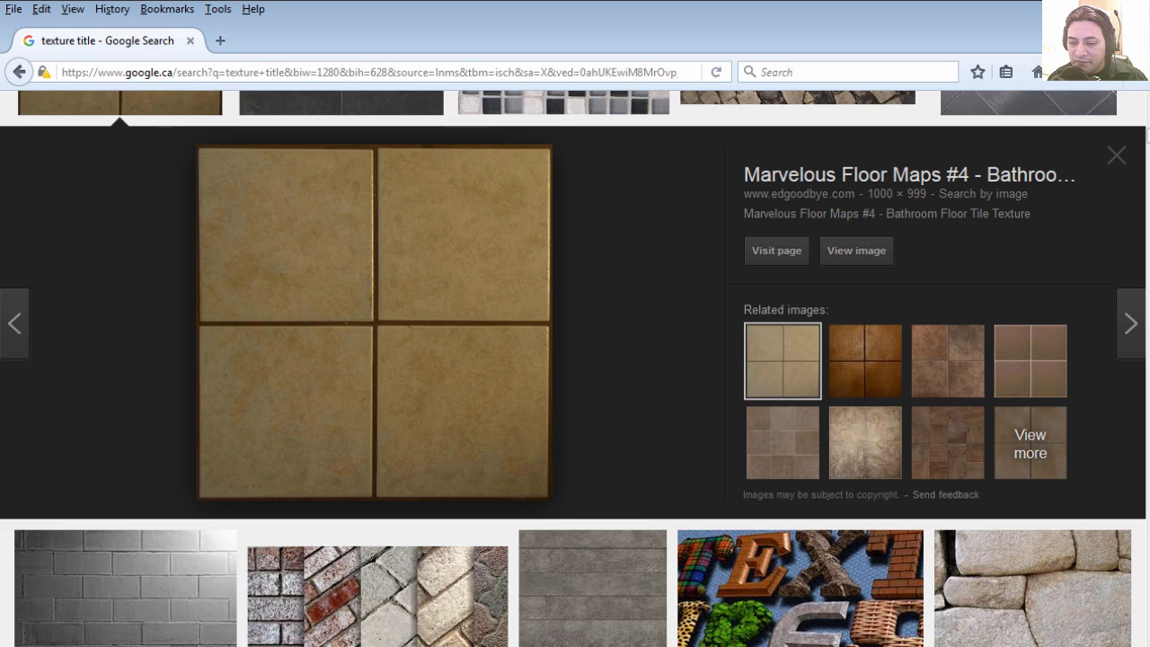
Switch to Photoshop, paste the copied tile image into a new document and float it in its own slightly enlarged window.
{"action": "left_click", "coordinate": [783, 645]}
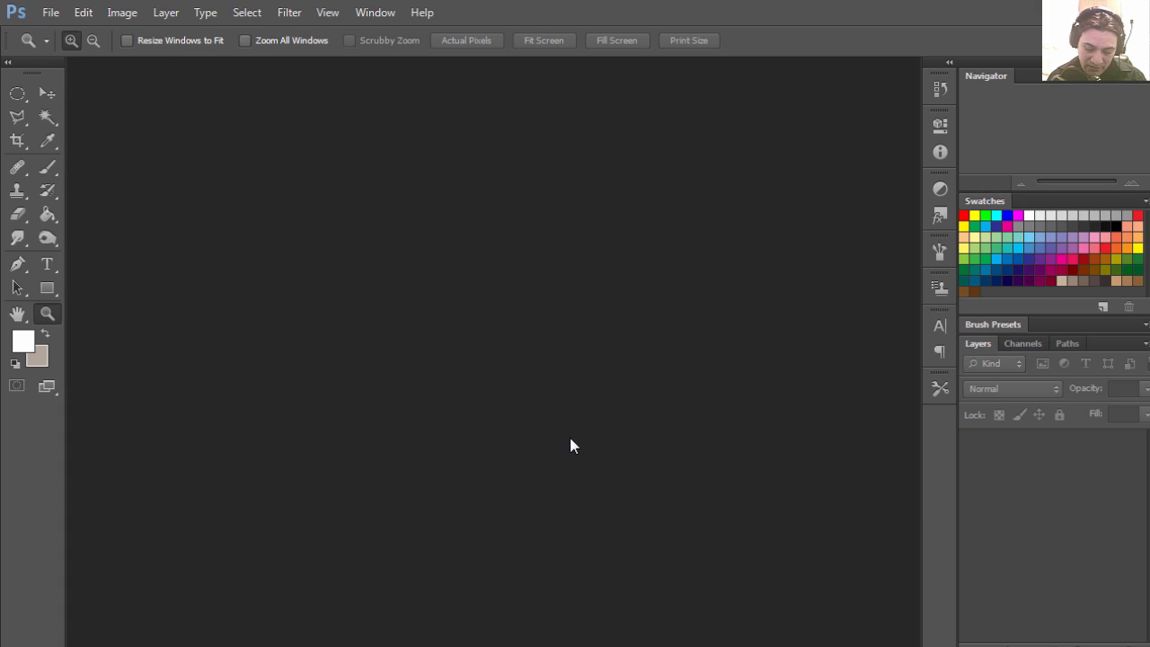
{"action": "key", "text": "ctrl+n"}
{"action": "key", "text": "Return"}
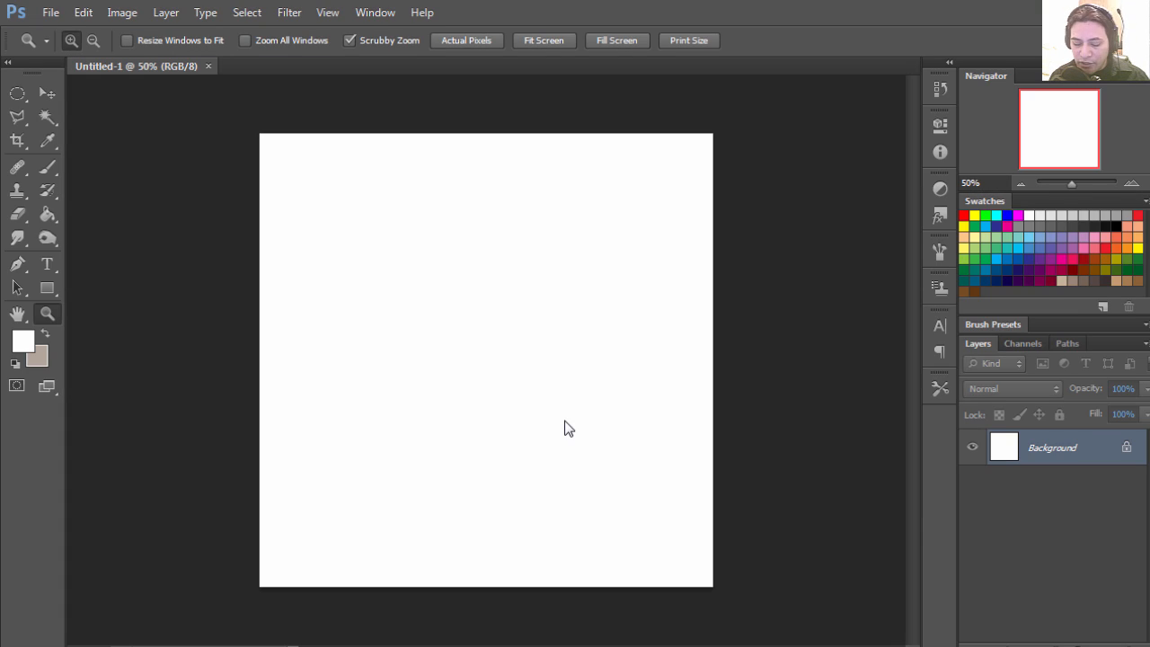
{"action": "key", "text": "ctrl+v"}
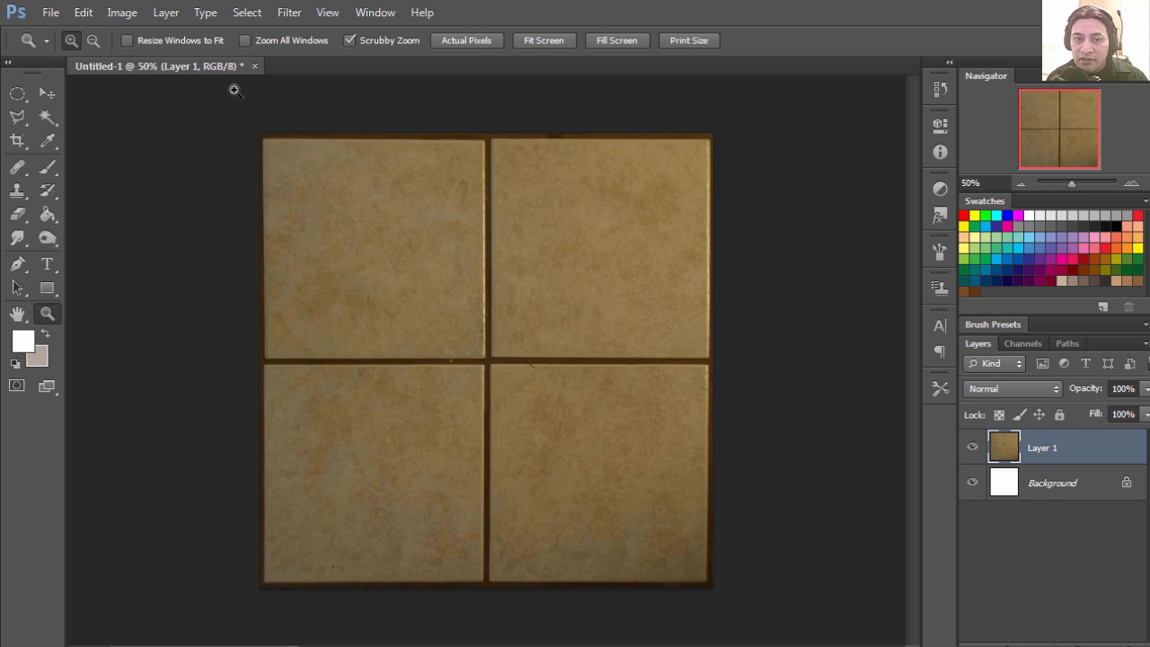
{"action": "left_click_drag", "start_coordinate": [228, 72], "coordinate": [323, 108]}
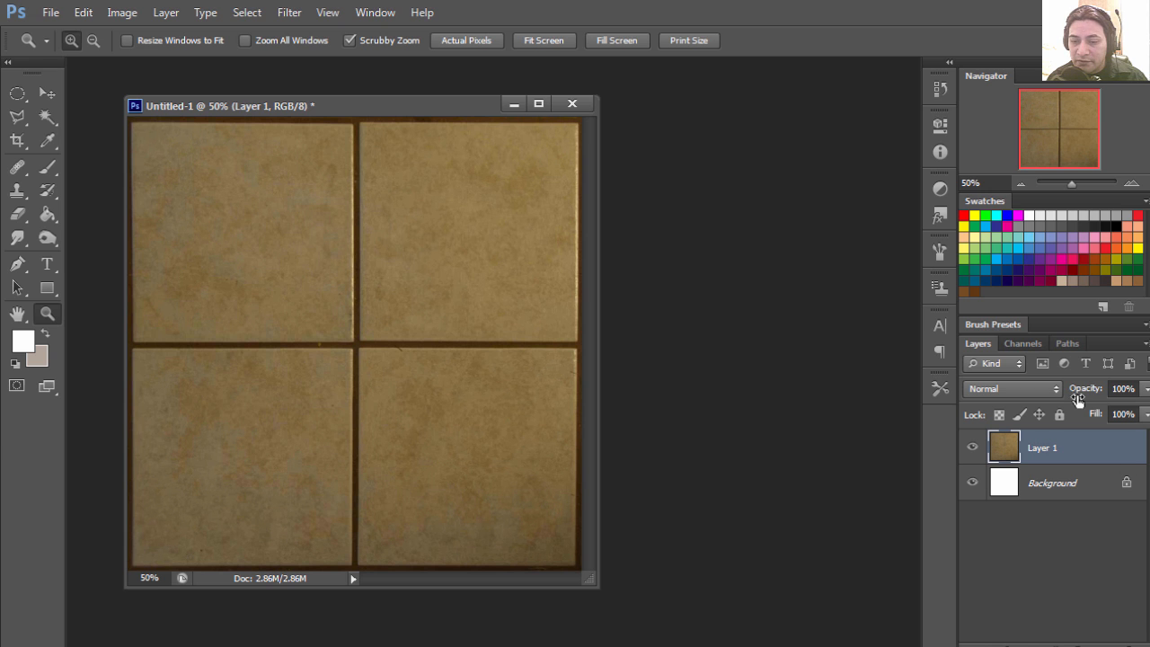
{"action": "left_click_drag", "start_coordinate": [593, 591], "coordinate": [632, 601]}
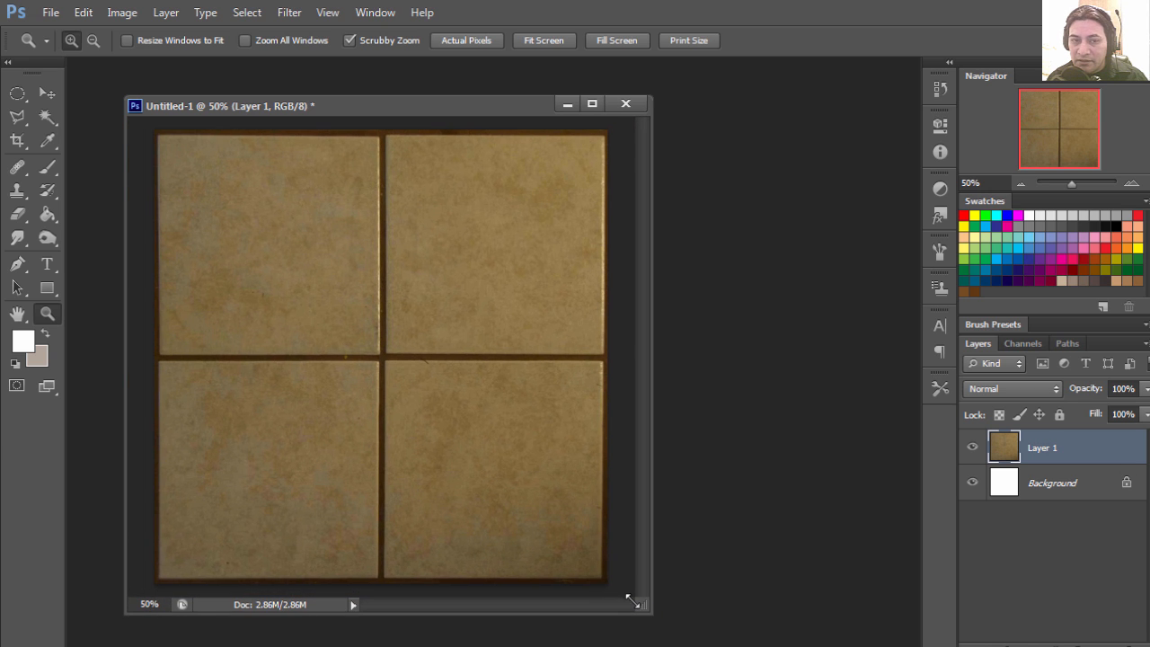
Resize the tile image to 512 by 512 pixels with Constrain Proportions off.
{"action": "left_click", "coordinate": [122, 13]}
{"action": "left_click", "coordinate": [176, 146]}
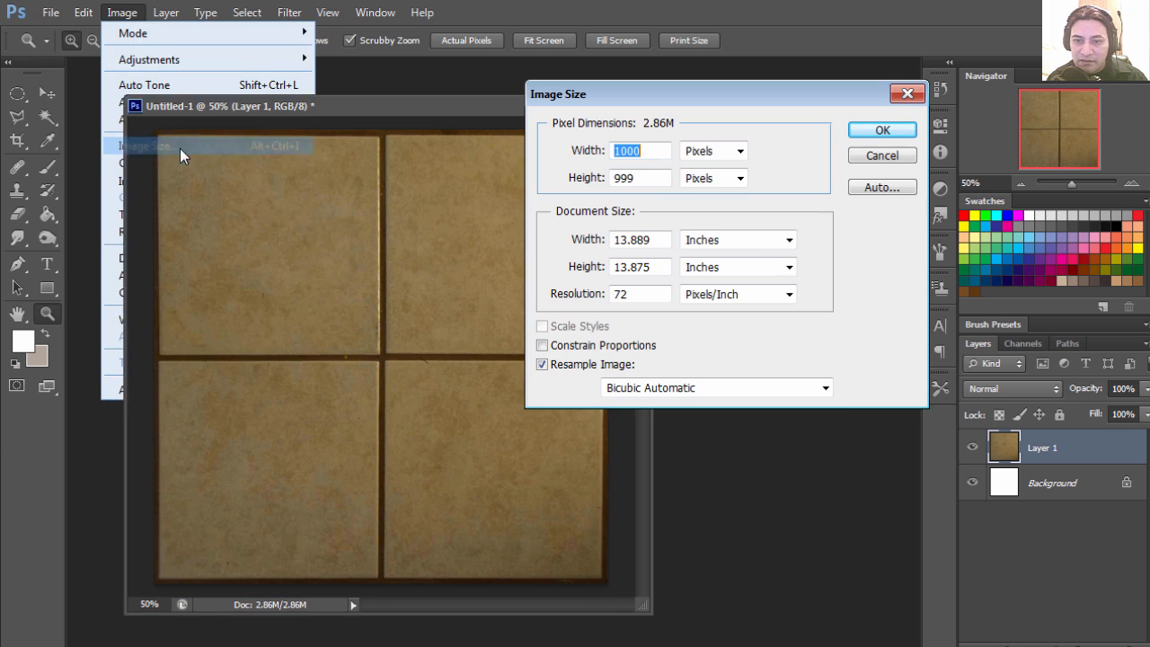
{"action": "left_click_drag", "start_coordinate": [715, 101], "coordinate": [678, 110]}
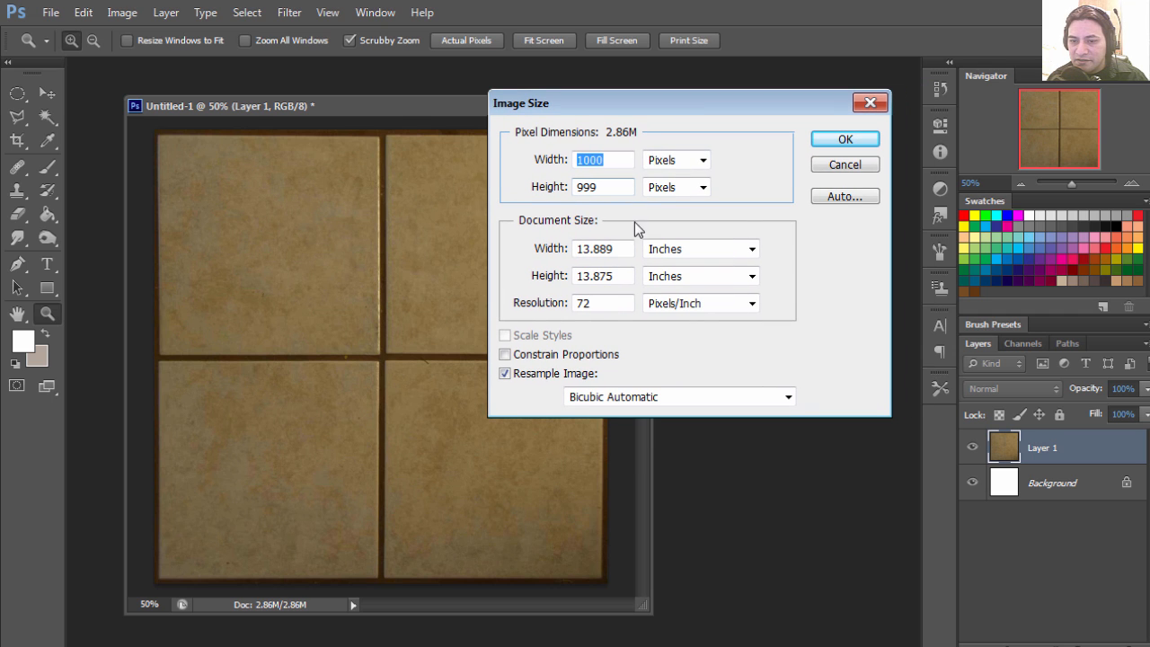
{"action": "left_click", "coordinate": [535, 360]}
{"action": "left_click", "coordinate": [536, 356]}
{"action": "left_click", "coordinate": [505, 355]}
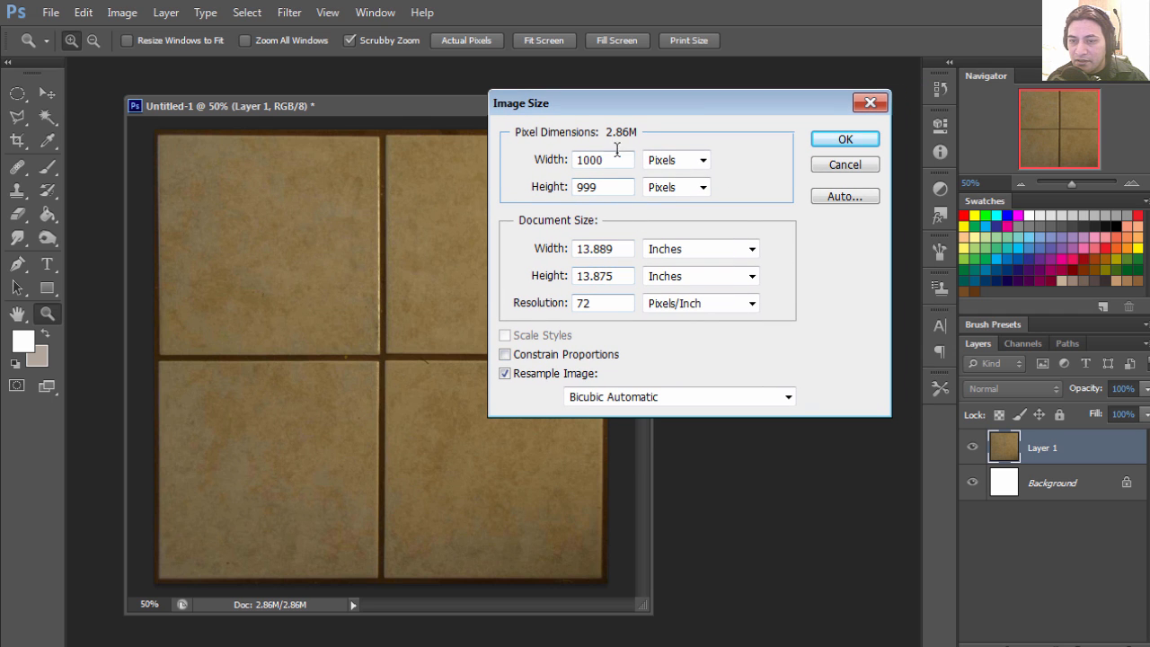
{"action": "left_click", "coordinate": [534, 160]}
{"action": "type", "text": "512"}
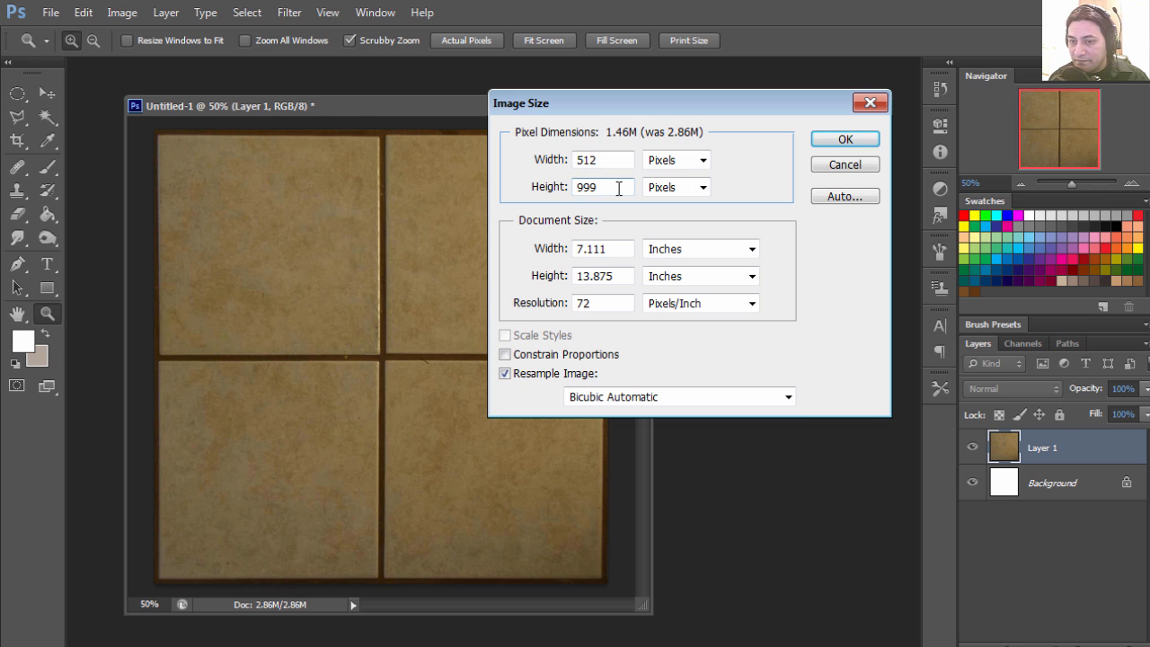
{"action": "left_click", "coordinate": [525, 195]}
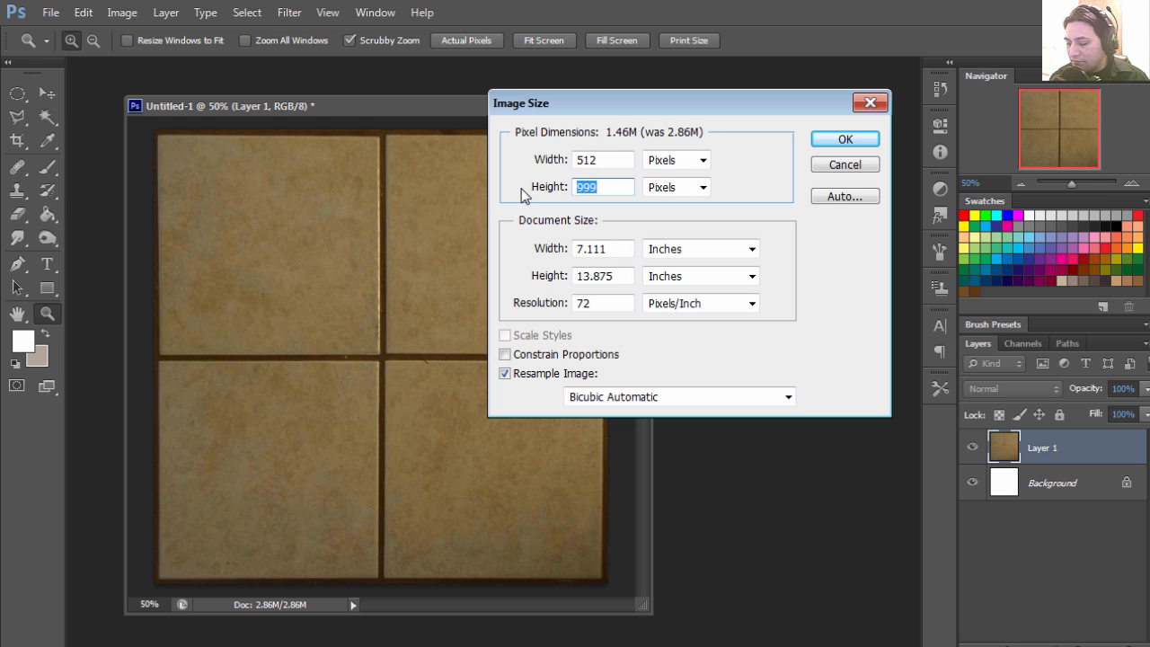
{"action": "type", "text": "512"}
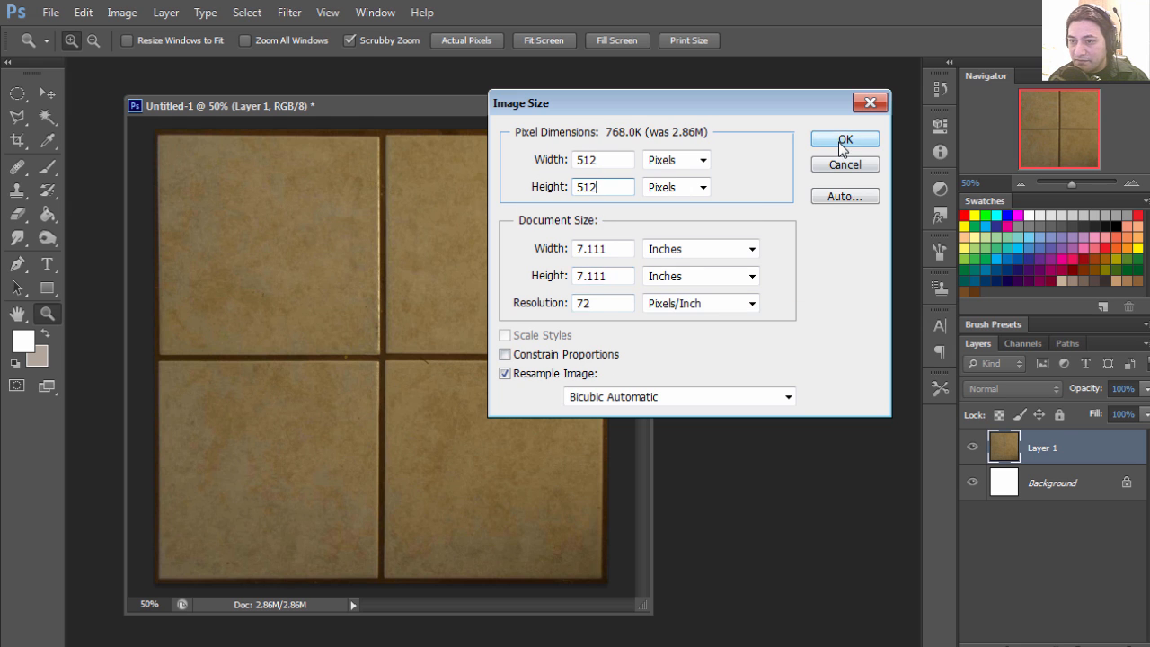
{"action": "left_click", "coordinate": [843, 141]}
Zoom the tile image to 100% and enlarge its document window to show all of it.
{"action": "left_click", "coordinate": [427, 368]}
{"action": "left_click", "coordinate": [429, 368]}
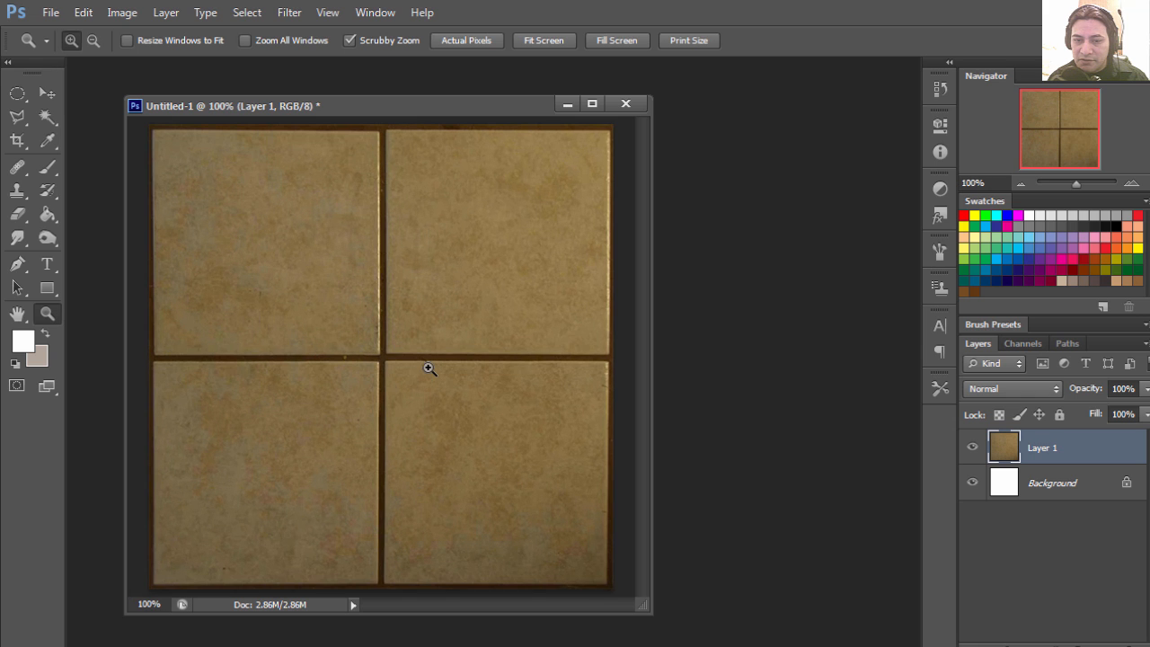
{"action": "left_click_drag", "start_coordinate": [637, 608], "coordinate": [736, 645]}
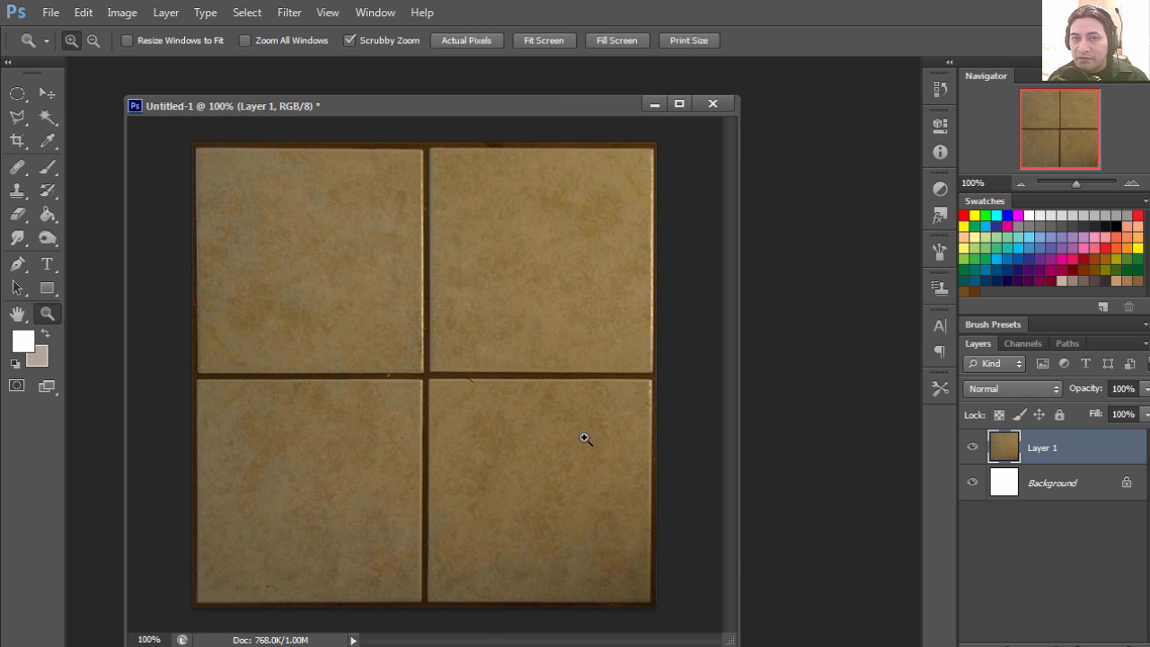
{"action": "left_click_drag", "start_coordinate": [431, 110], "coordinate": [433, 93]}
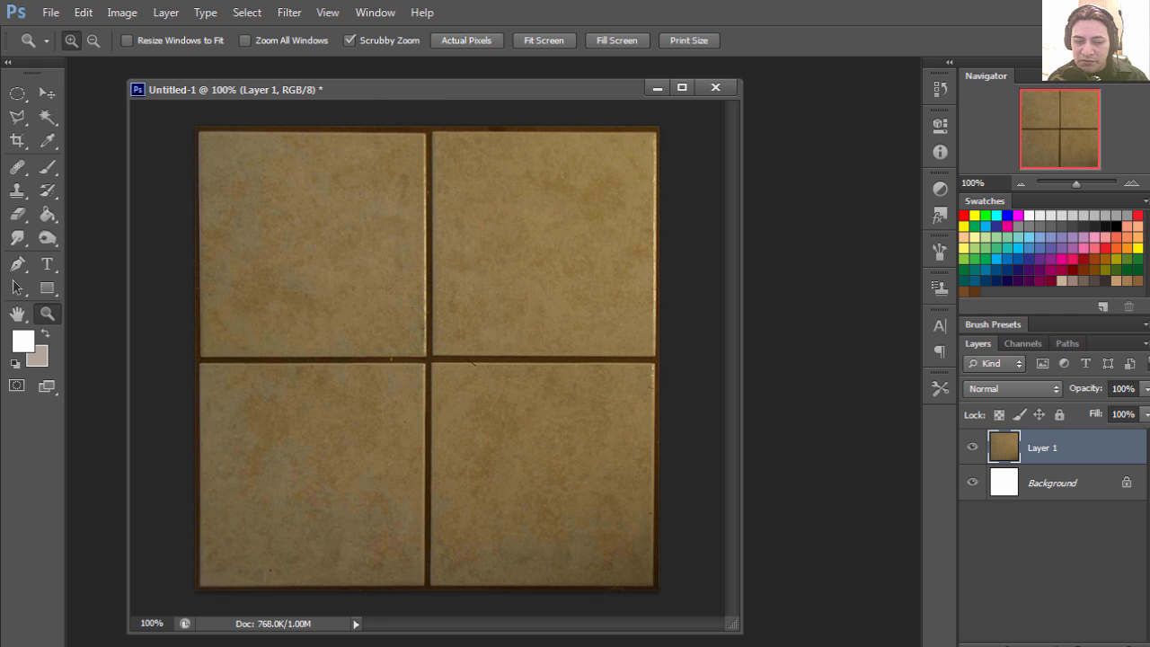
Switch to the Windows Calculator and place it over the tile image.
{"action": "left_click", "coordinate": [25, 646]}
{"action": "left_click", "coordinate": [91, 633]}
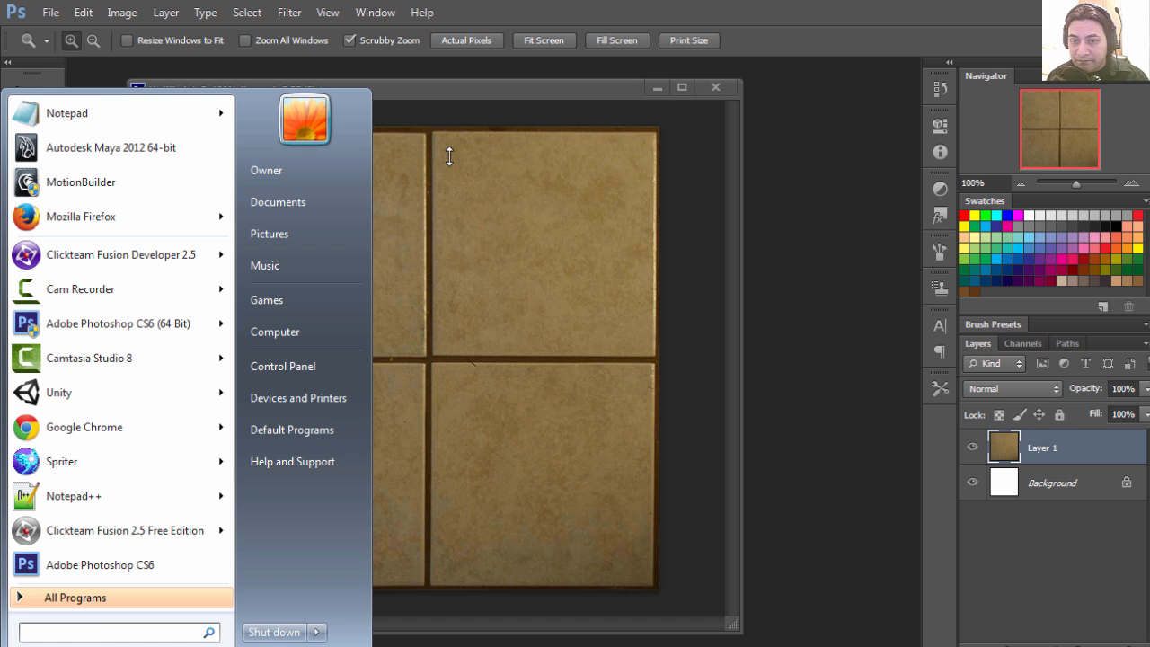
{"action": "left_click", "coordinate": [500, 96]}
{"action": "key", "text": "XF86Calculator"}
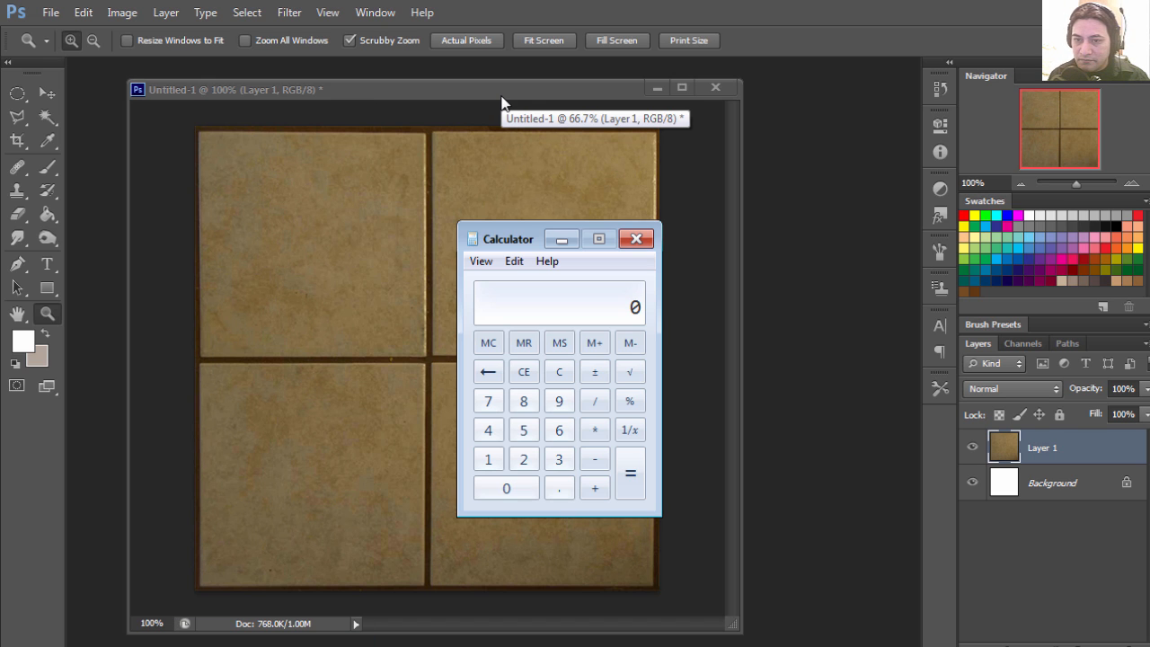
{"action": "left_click_drag", "start_coordinate": [489, 231], "coordinate": [423, 204]}
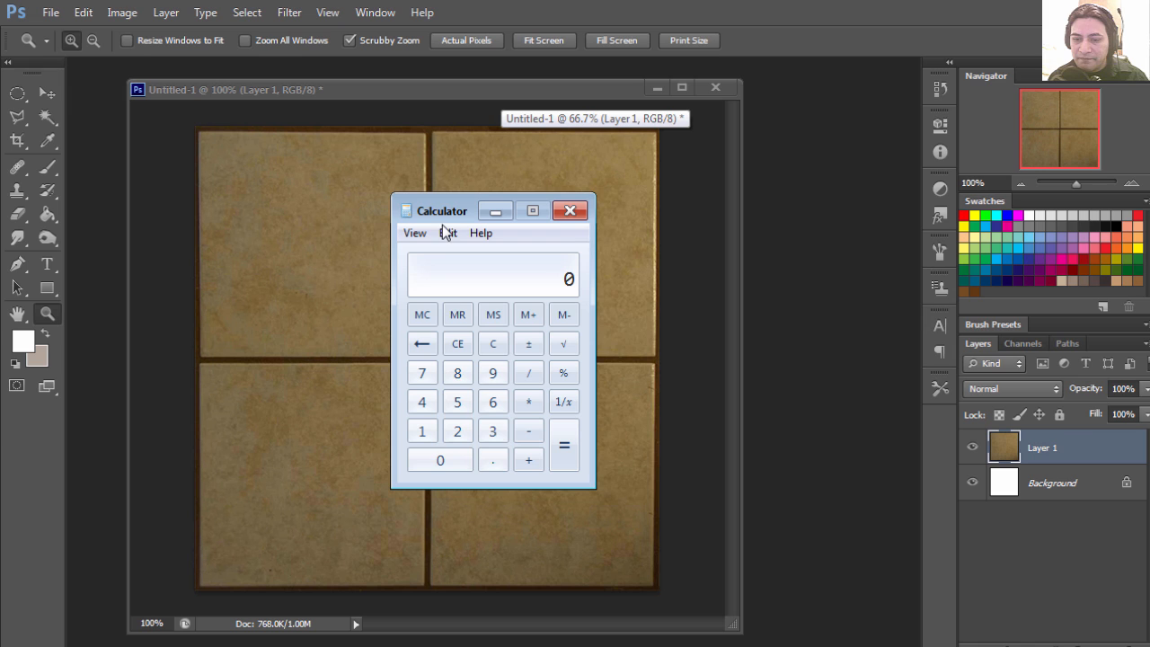
Calculate powers of two in the Calculator by multiplying 2 by 2, then multiplying the result by 2 twice more.
{"action": "left_click", "coordinate": [458, 435]}
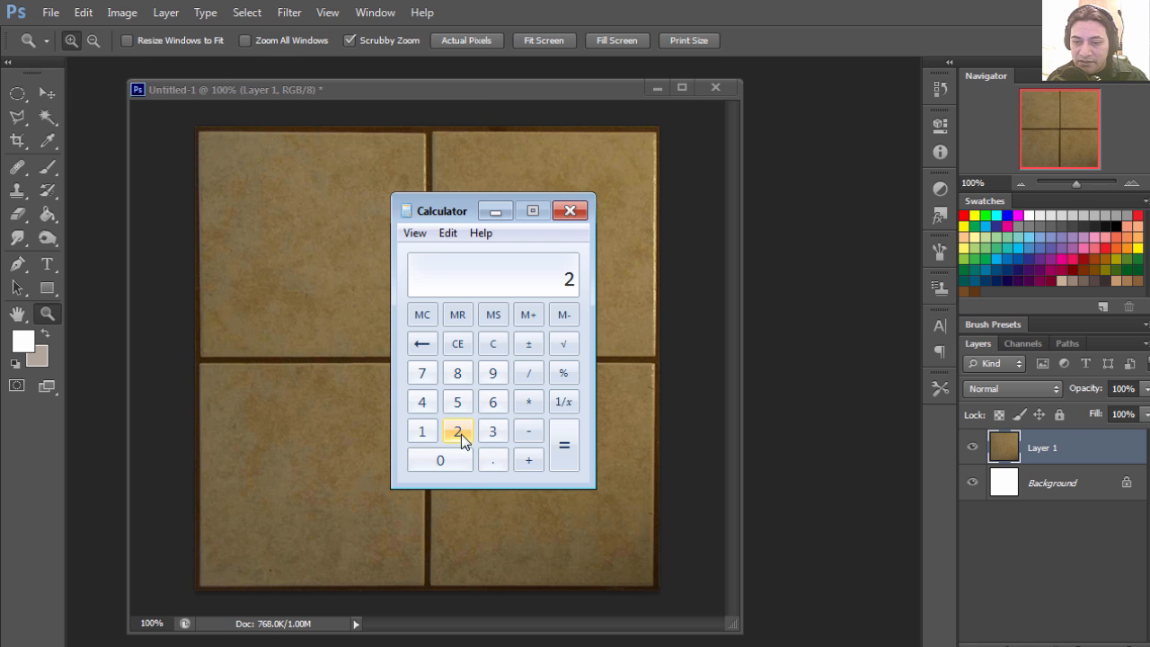
{"action": "left_click", "coordinate": [529, 402]}
{"action": "left_click", "coordinate": [564, 449]}
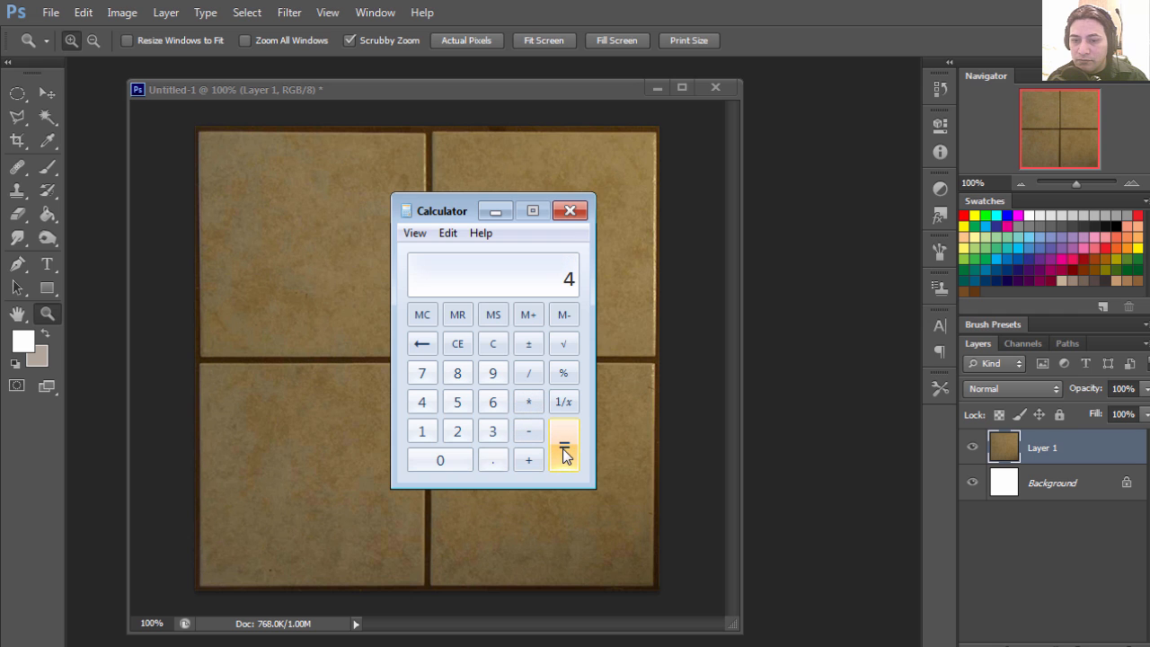
{"action": "left_click", "coordinate": [460, 433]}
{"action": "left_click", "coordinate": [564, 449]}
{"action": "left_click", "coordinate": [528, 401]}
{"action": "left_click", "coordinate": [457, 431]}
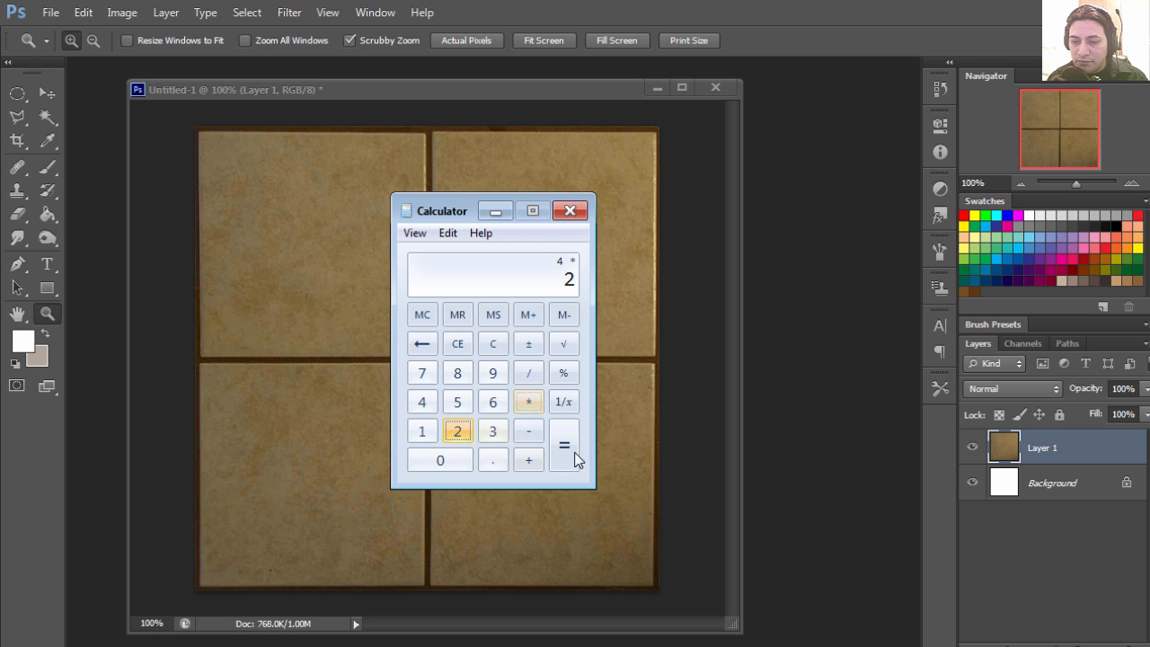
{"action": "left_click", "coordinate": [564, 445]}
{"action": "left_click", "coordinate": [528, 402]}
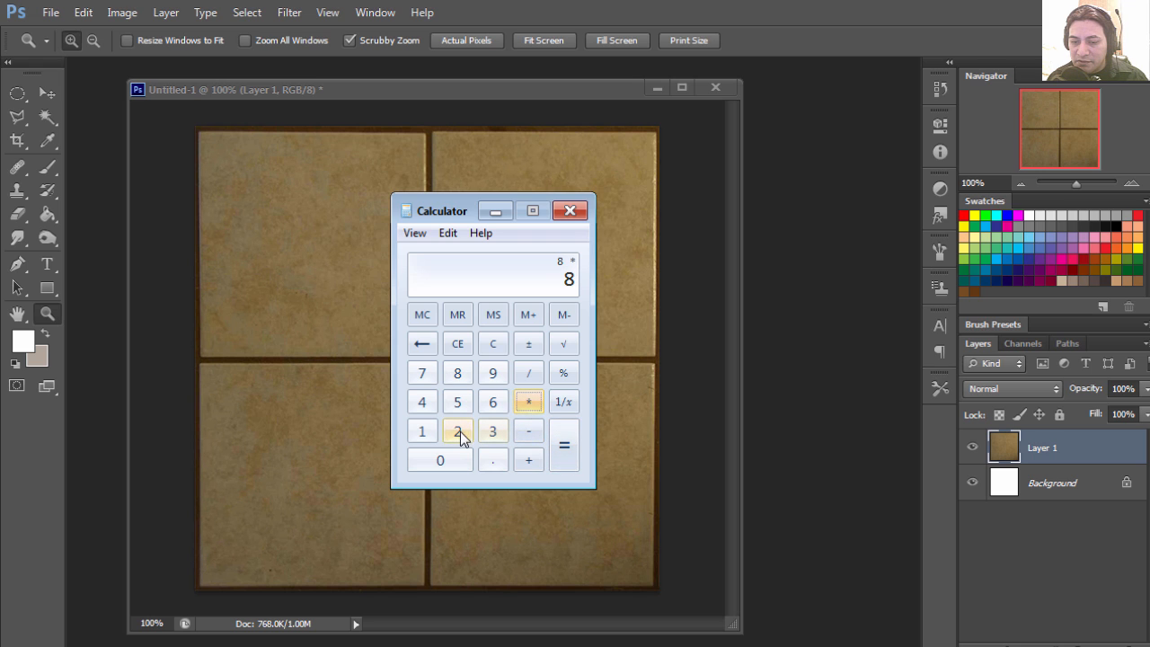
{"action": "left_click", "coordinate": [457, 431]}
{"action": "left_click", "coordinate": [564, 449]}
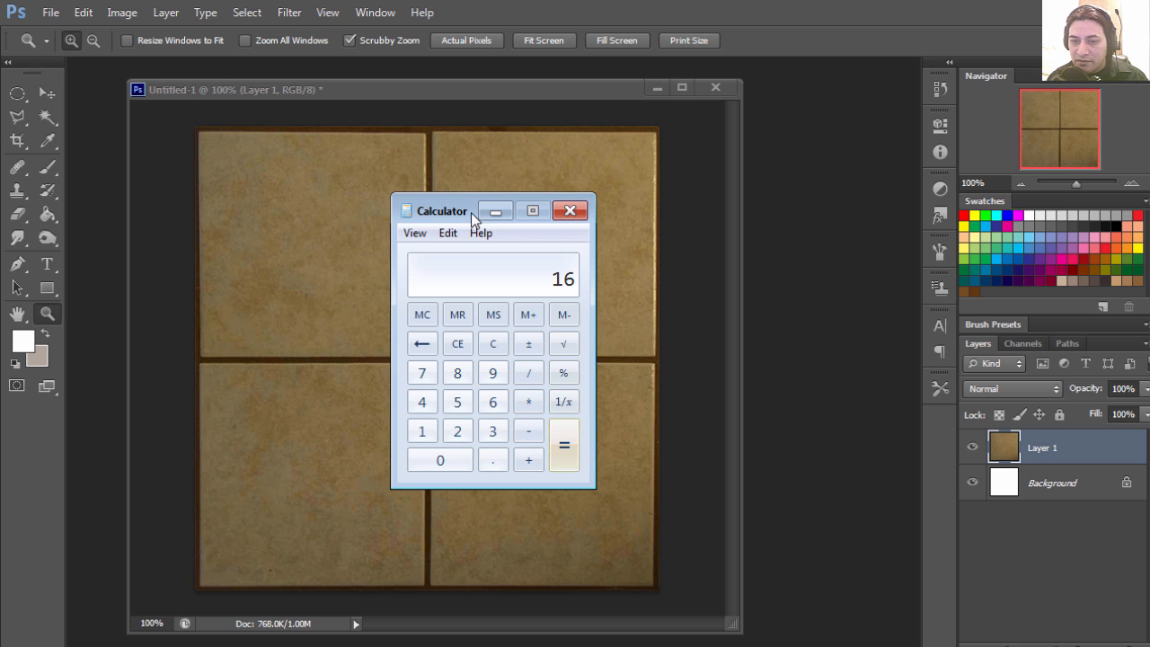
{"action": "left_click_drag", "start_coordinate": [460, 218], "coordinate": [398, 193]}
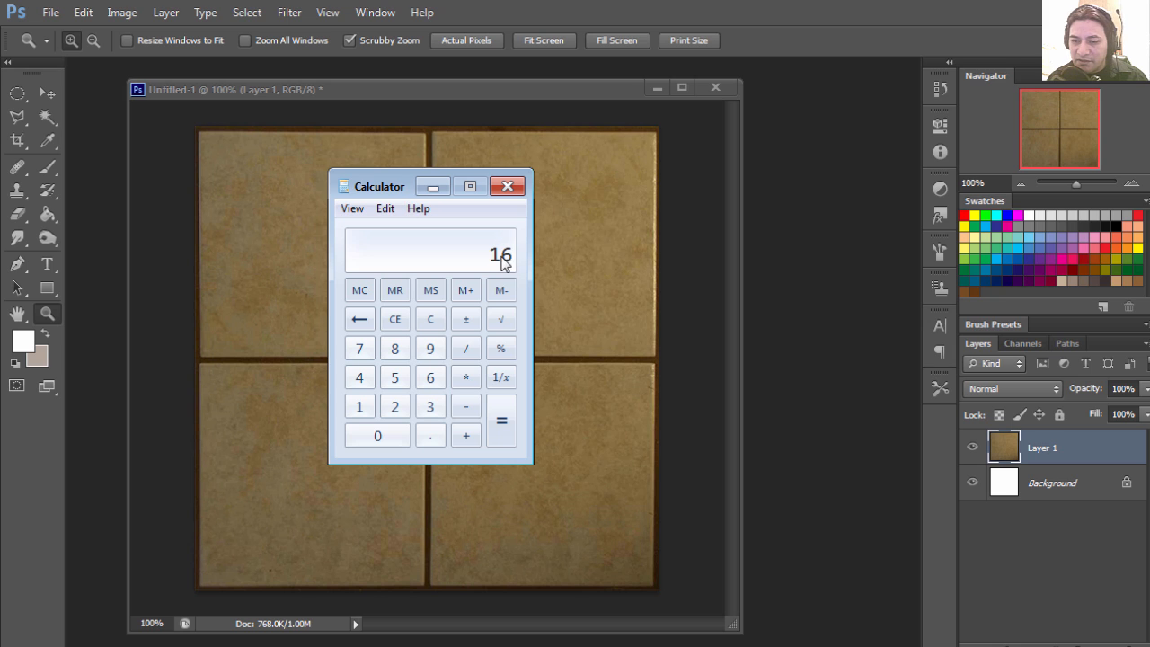
Continue the powers-of-two series in the Calculator by multiplying the result by 2 seven more times.
{"action": "left_click", "coordinate": [466, 378]}
{"action": "left_click", "coordinate": [394, 407]}
{"action": "left_click", "coordinate": [501, 436]}
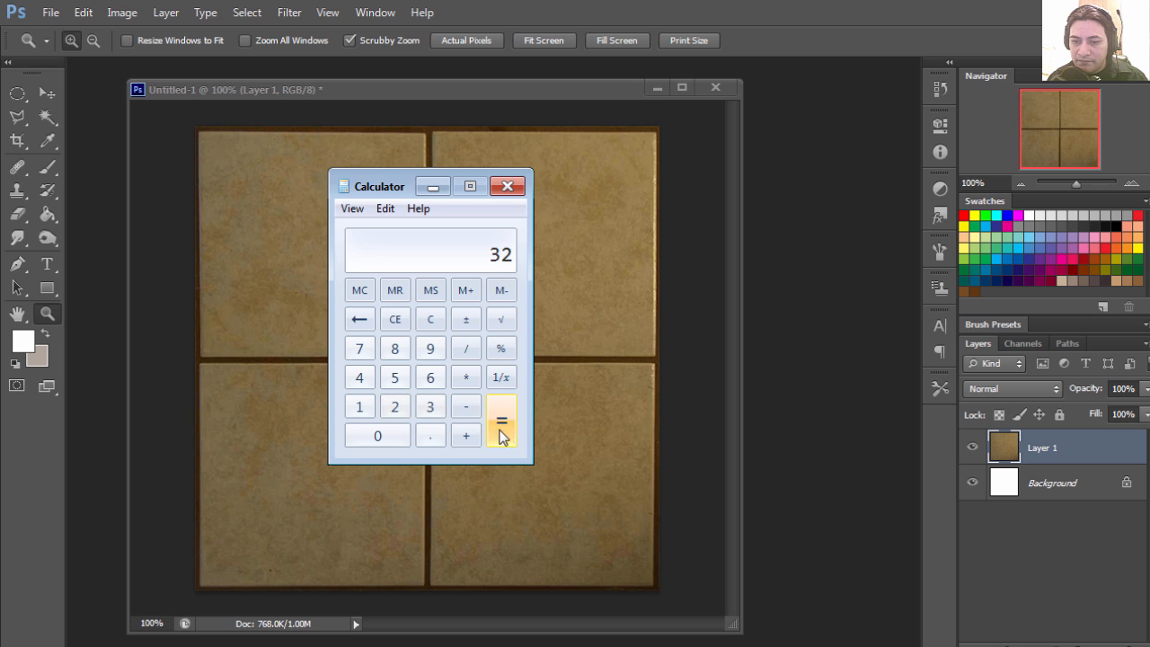
{"action": "left_click", "coordinate": [465, 377]}
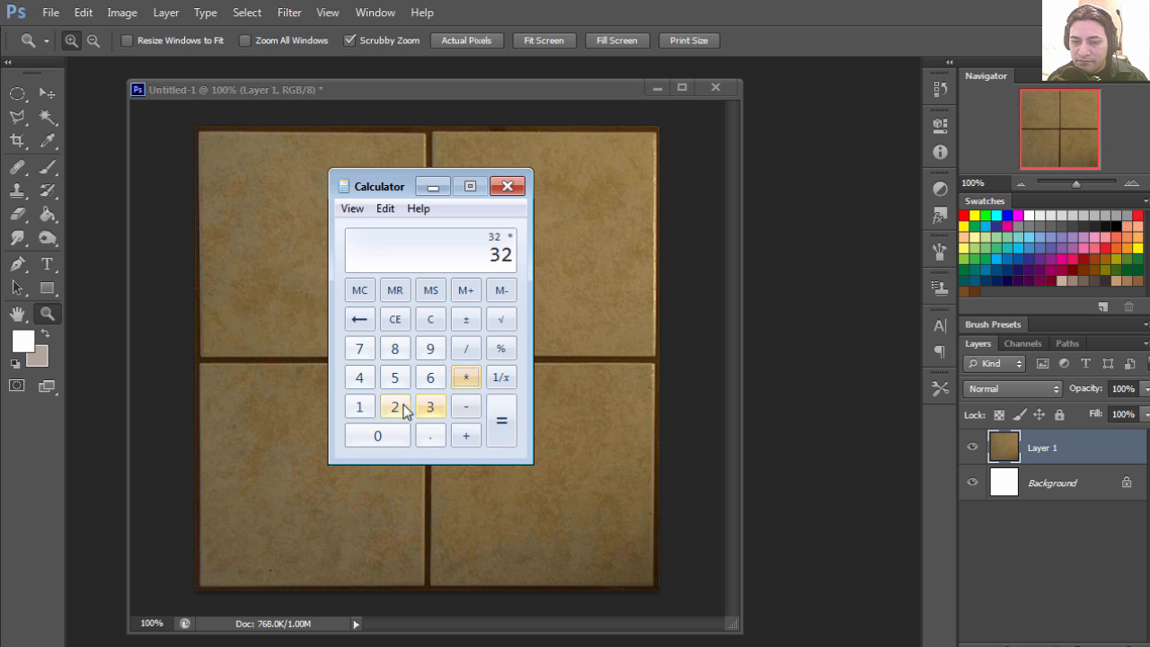
{"action": "left_click", "coordinate": [394, 407]}
{"action": "left_click", "coordinate": [501, 423]}
{"action": "left_click", "coordinate": [465, 377]}
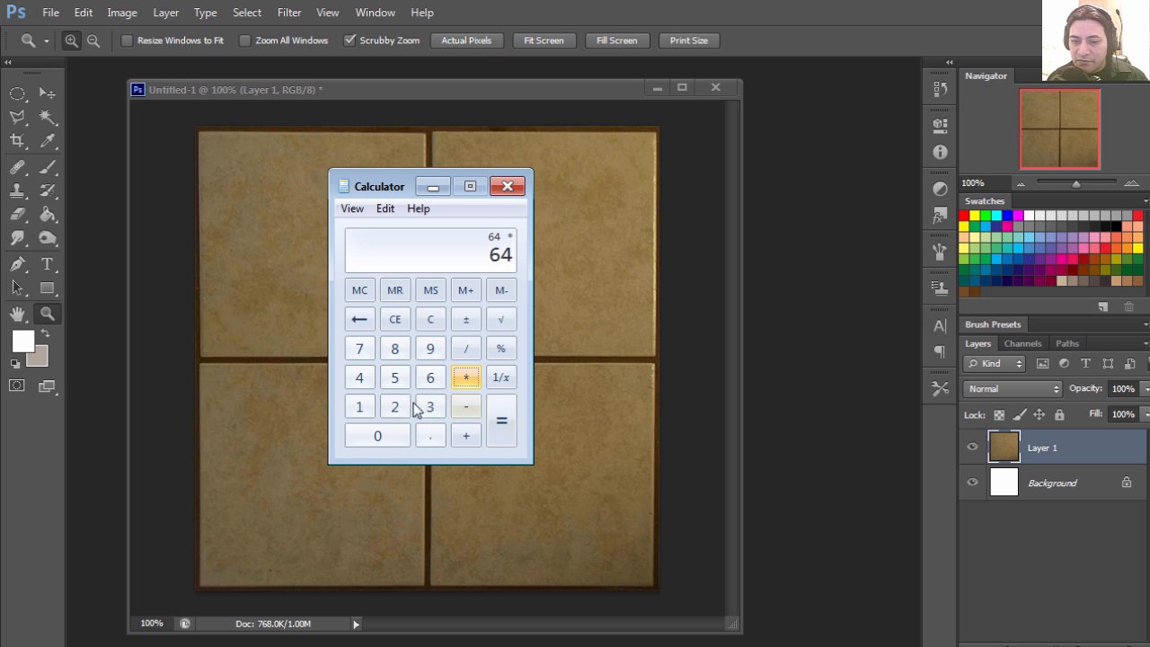
{"action": "left_click", "coordinate": [394, 407]}
{"action": "left_click", "coordinate": [501, 426]}
{"action": "left_click", "coordinate": [467, 378]}
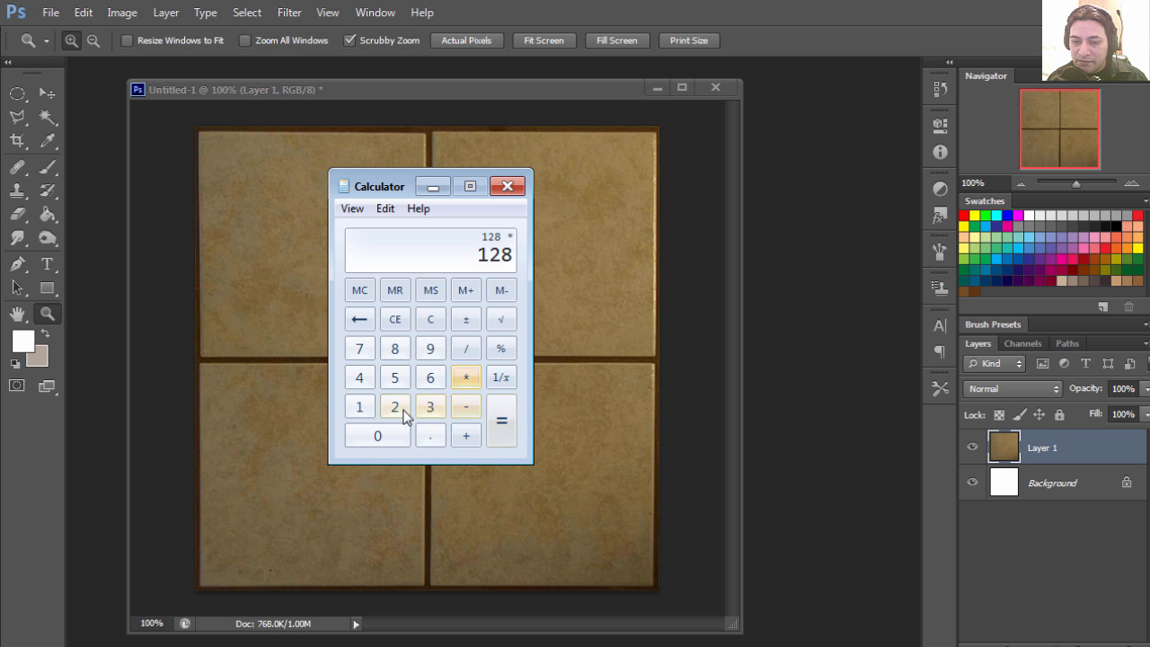
{"action": "left_click", "coordinate": [396, 406]}
{"action": "left_click", "coordinate": [501, 424]}
{"action": "left_click", "coordinate": [465, 377]}
{"action": "left_click", "coordinate": [395, 407]}
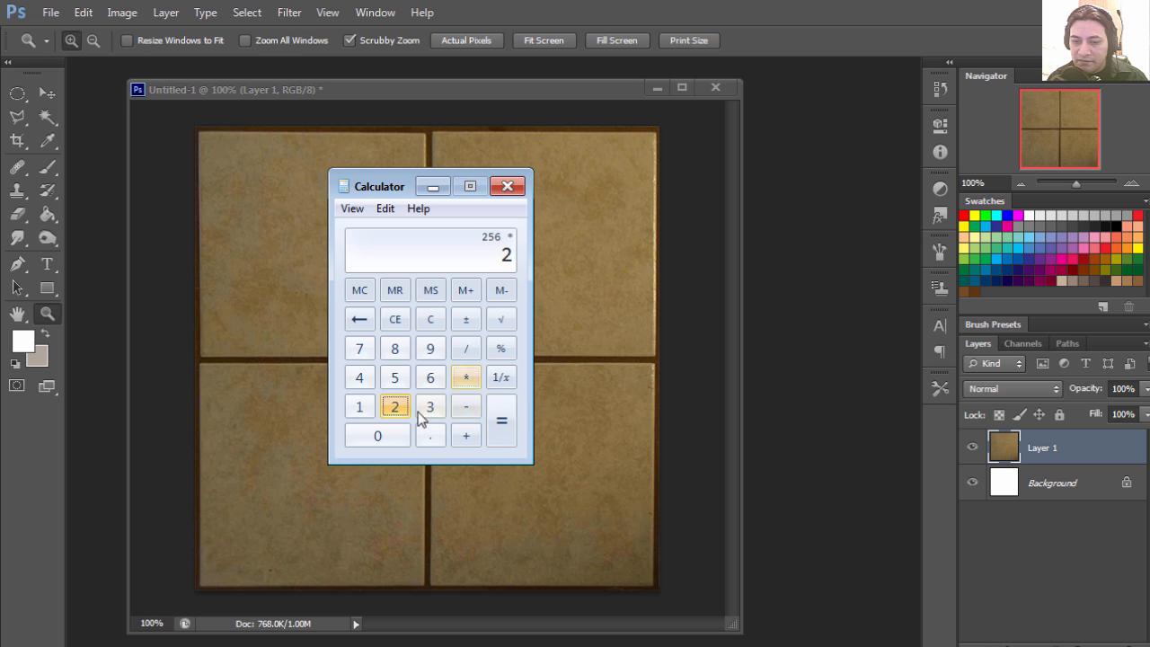
{"action": "left_click", "coordinate": [501, 424]}
{"action": "left_click", "coordinate": [466, 377]}
{"action": "left_click", "coordinate": [394, 406]}
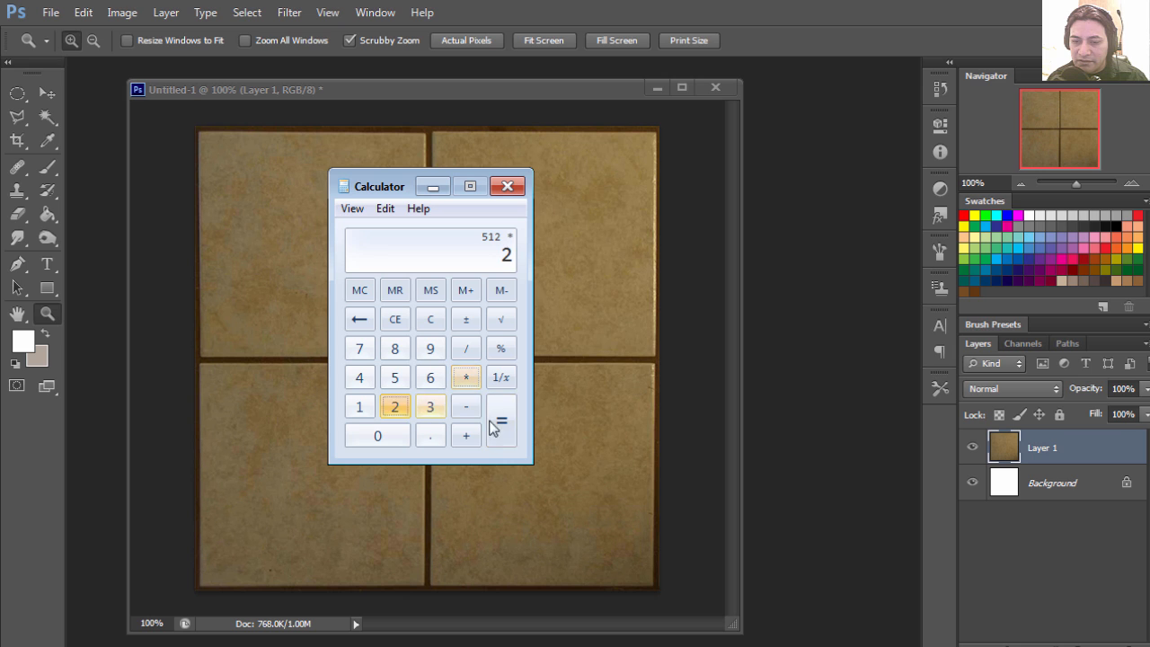
{"action": "left_click", "coordinate": [501, 424]}
{"action": "left_click", "coordinate": [466, 377]}
{"action": "left_click", "coordinate": [394, 407]}
{"action": "left_click", "coordinate": [501, 424]}
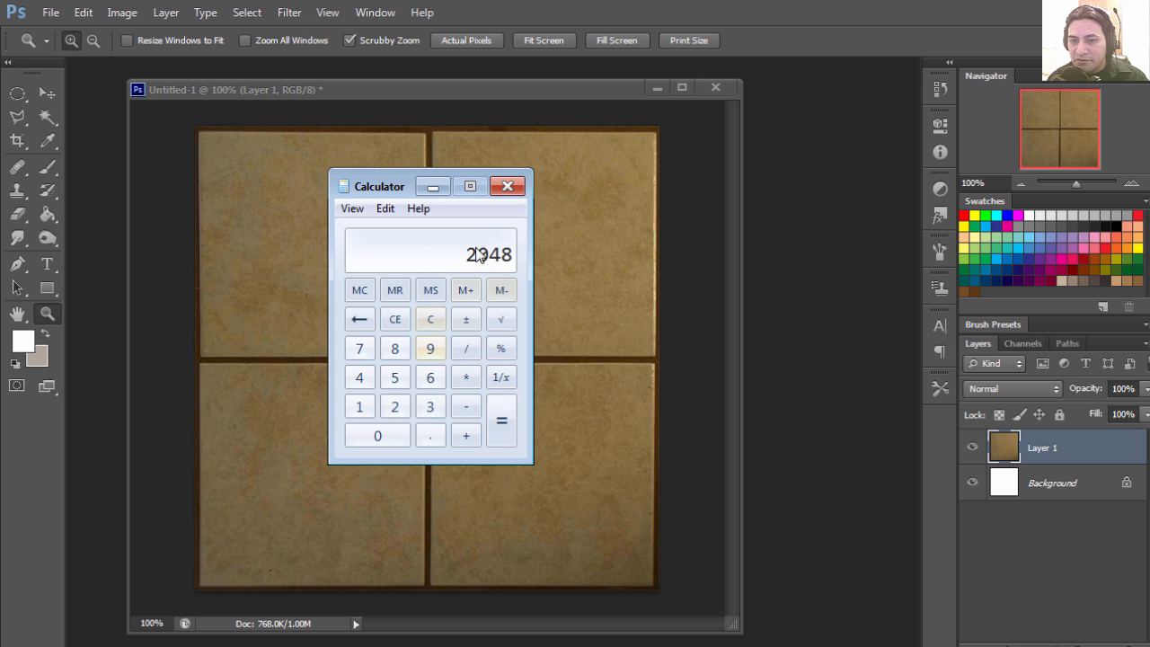
Shift the Calculator slightly aside, multiply its result by 2 once more and close the Calculator.
{"action": "left_click_drag", "start_coordinate": [403, 193], "coordinate": [363, 180]}
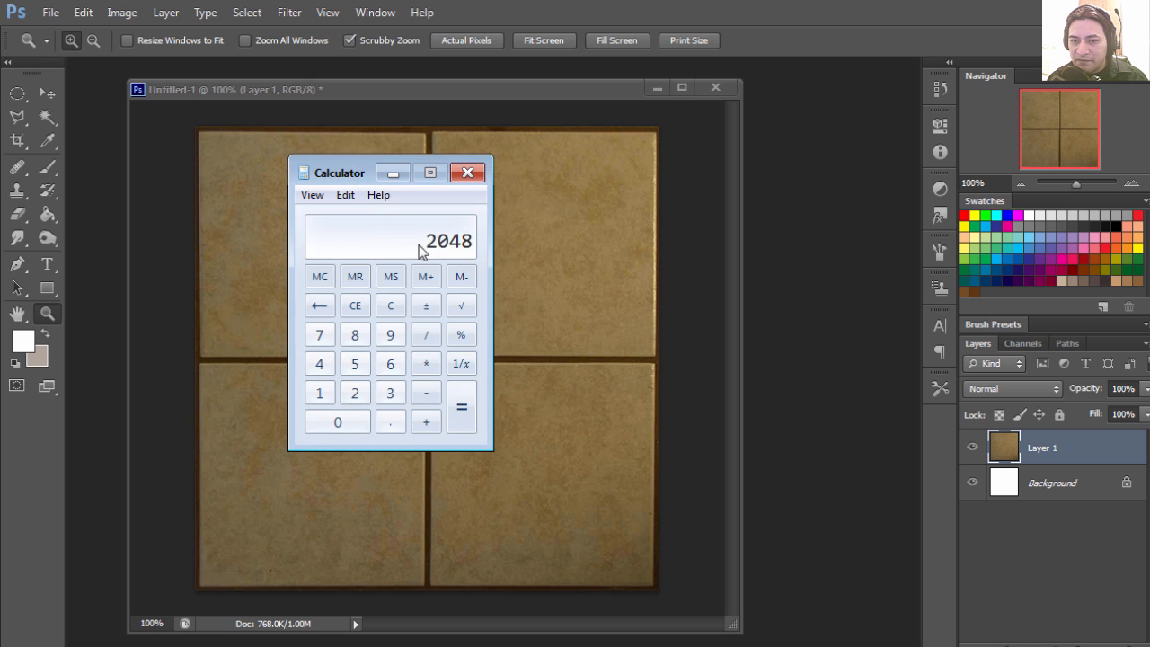
{"action": "left_click", "coordinate": [425, 363]}
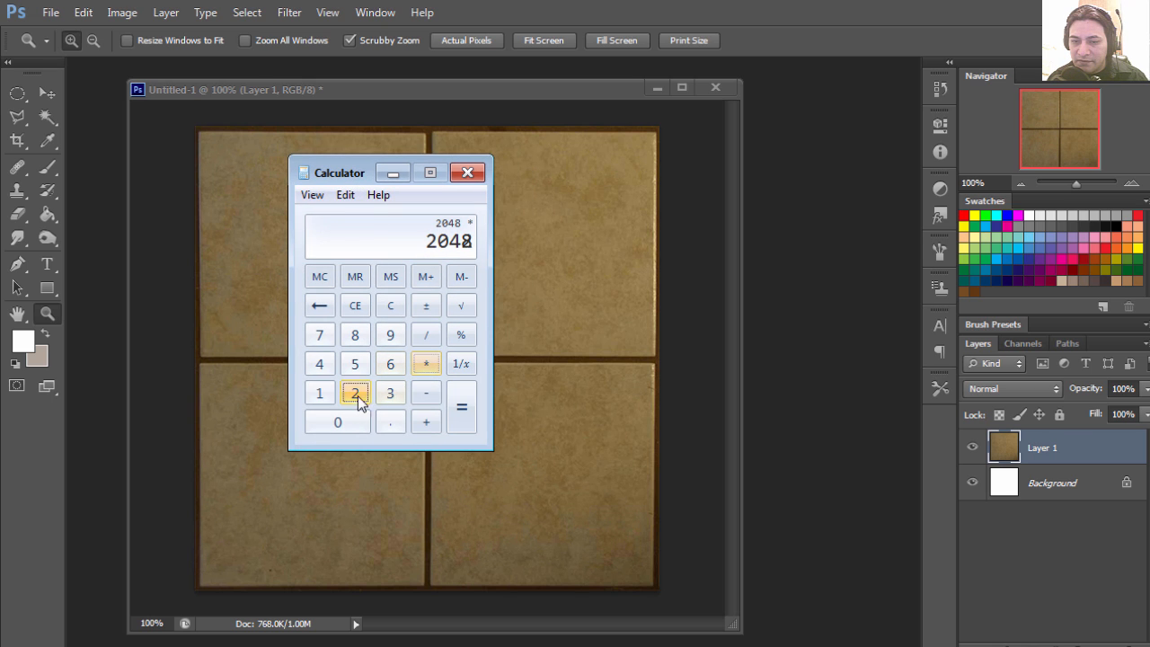
{"action": "left_click", "coordinate": [355, 392]}
{"action": "left_click", "coordinate": [462, 411]}
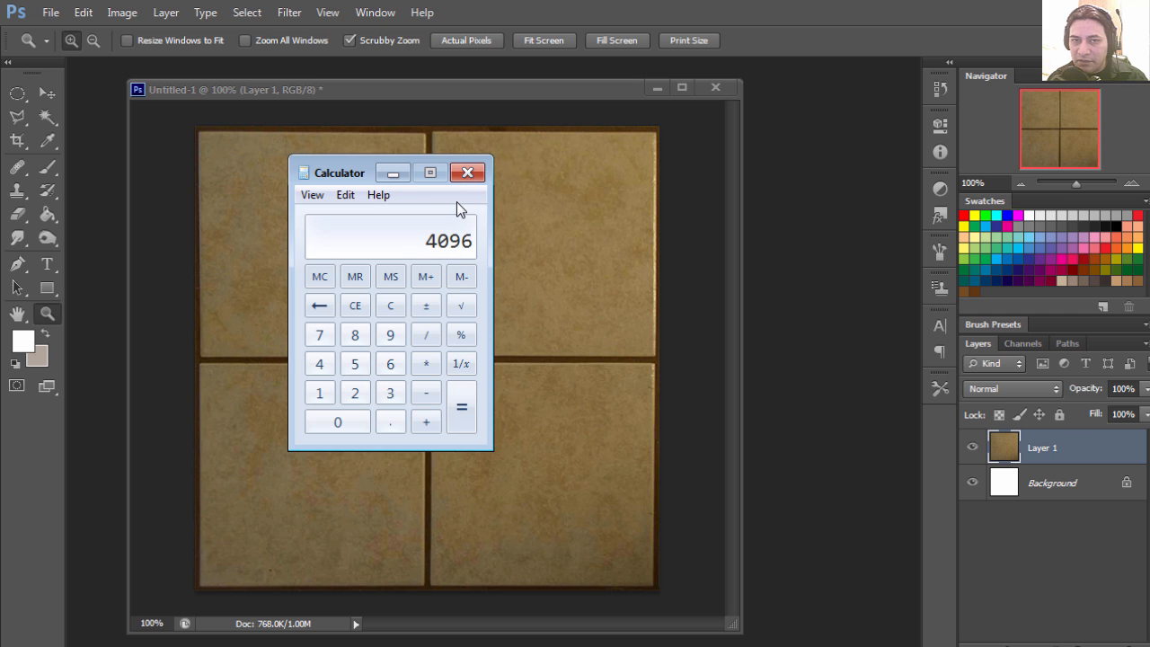
{"action": "left_click", "coordinate": [466, 172]}
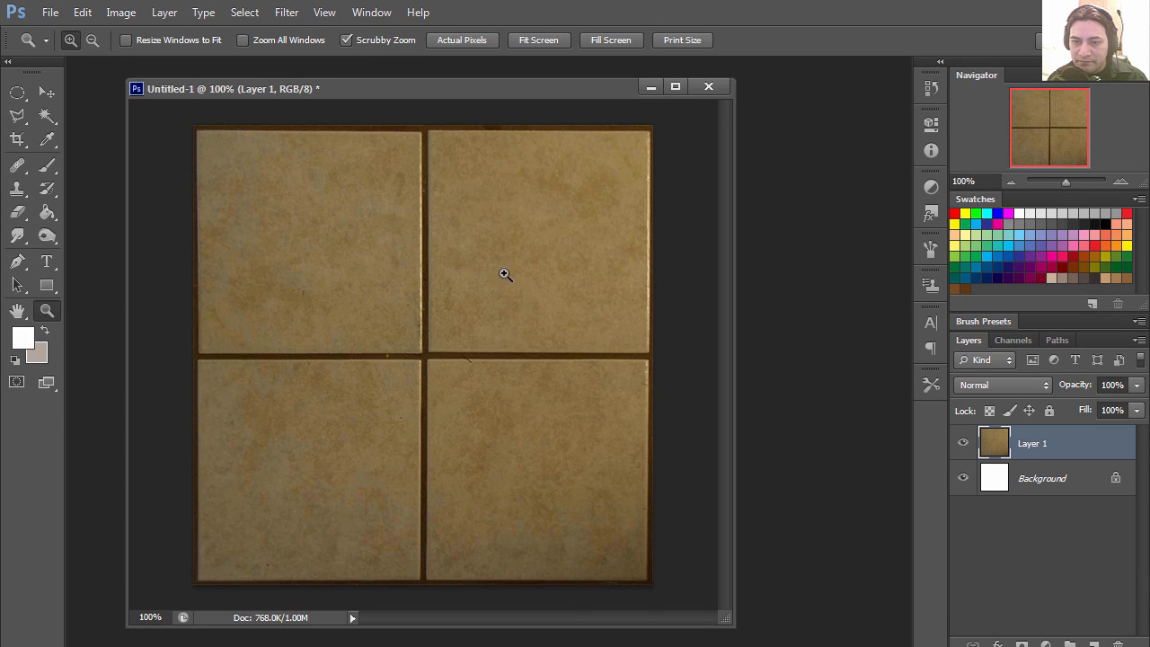
Start saving the tile image under a new name and browse to Textures, Content, ThirdPersonBP within Unreal Projects.
{"action": "key", "text": "ctrl+shift+s"}
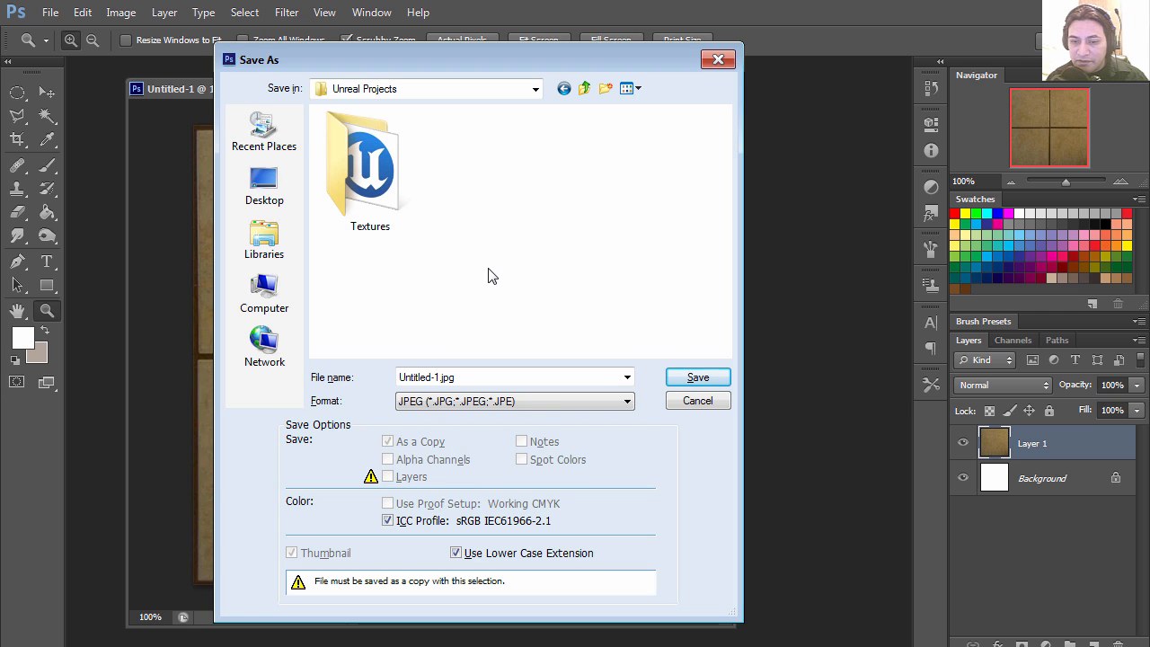
{"action": "double_click", "coordinate": [393, 220]}
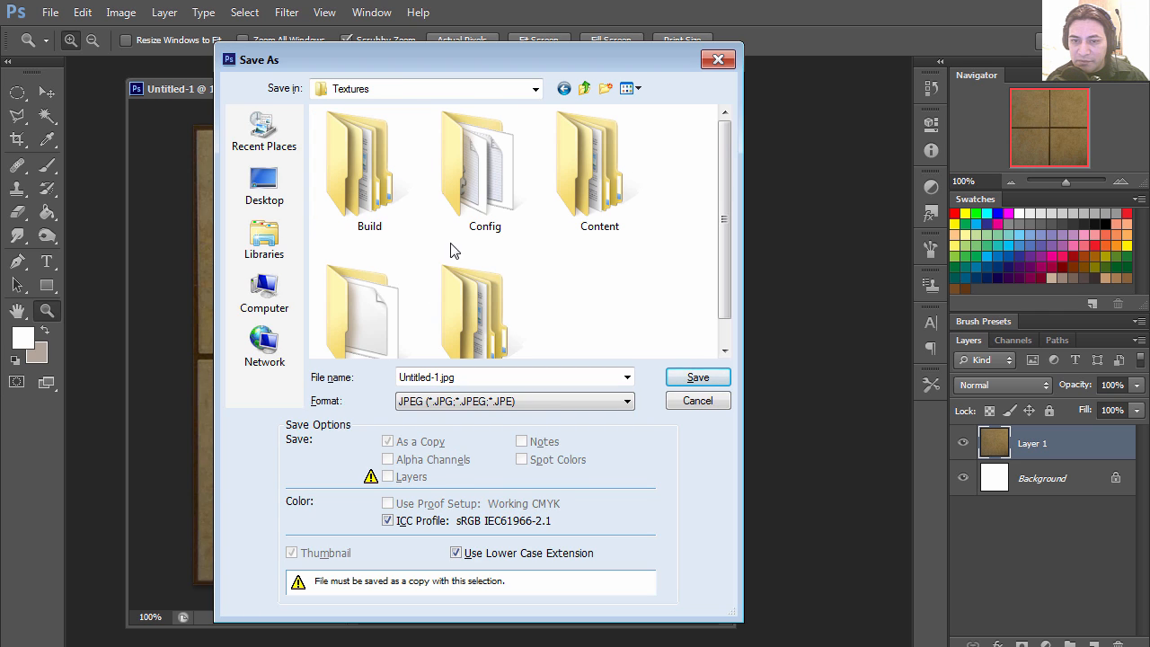
{"action": "scroll", "coordinate": [583, 301], "scroll_direction": "down", "scroll_amount": 1}
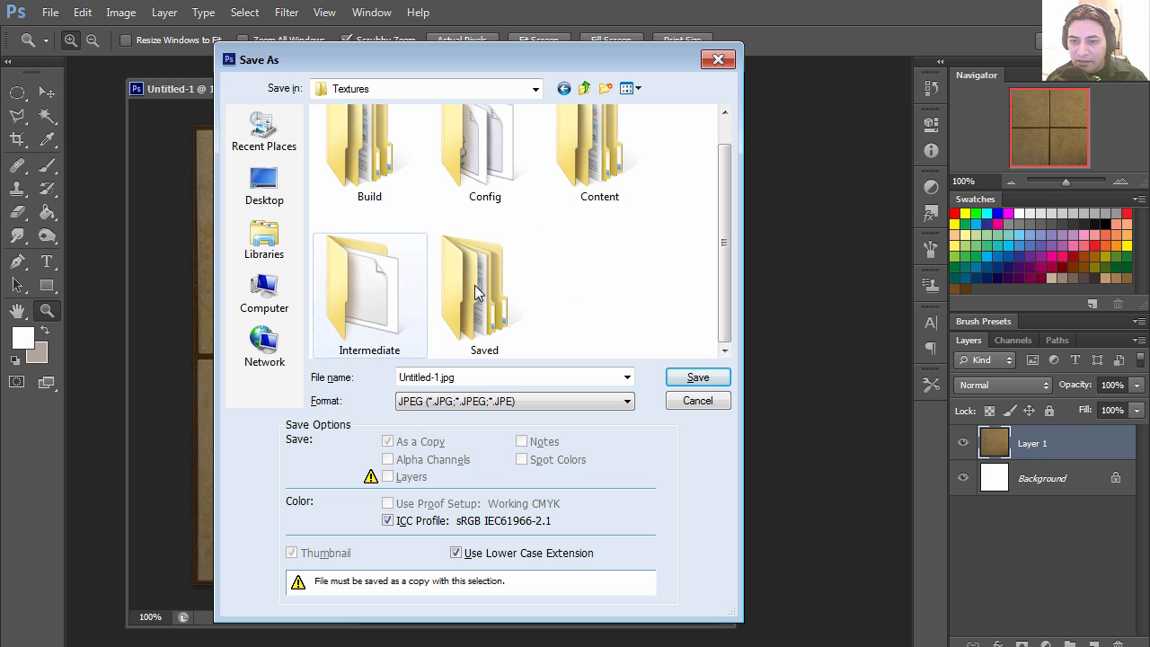
{"action": "scroll", "coordinate": [591, 265], "scroll_direction": "up", "scroll_amount": 1}
{"action": "double_click", "coordinate": [597, 203]}
{"action": "left_click", "coordinate": [382, 201]}
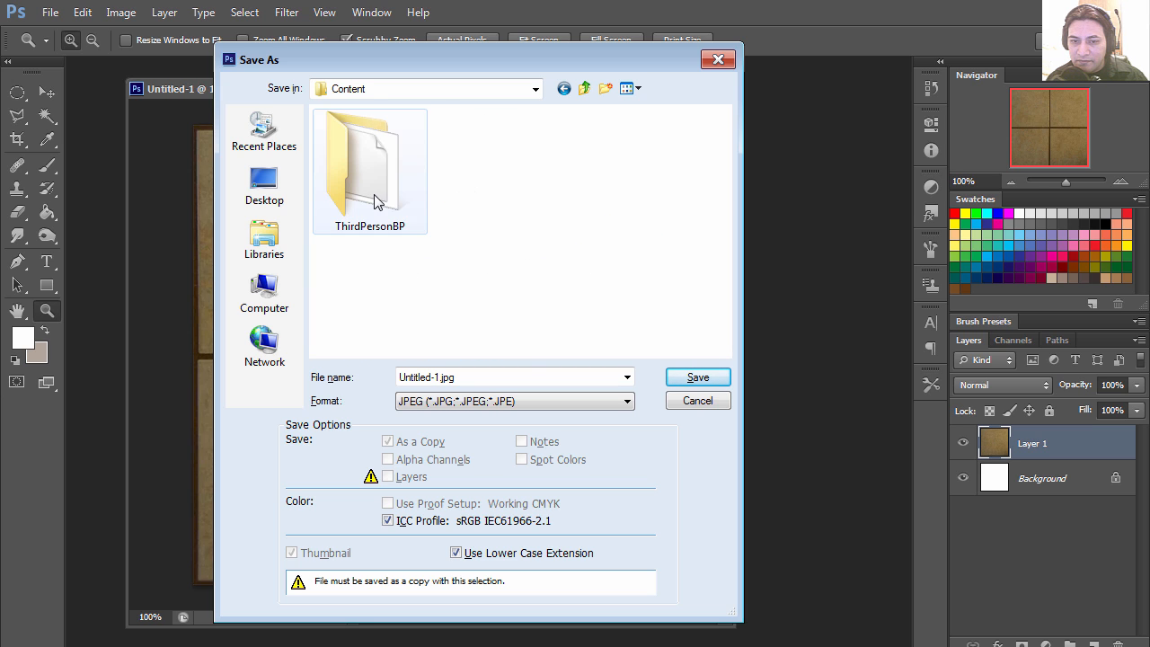
{"action": "double_click", "coordinate": [382, 201]}
Create a new folder named Textures inside ThirdPersonBP and open it as the save location.
{"action": "right_click", "coordinate": [615, 289]}
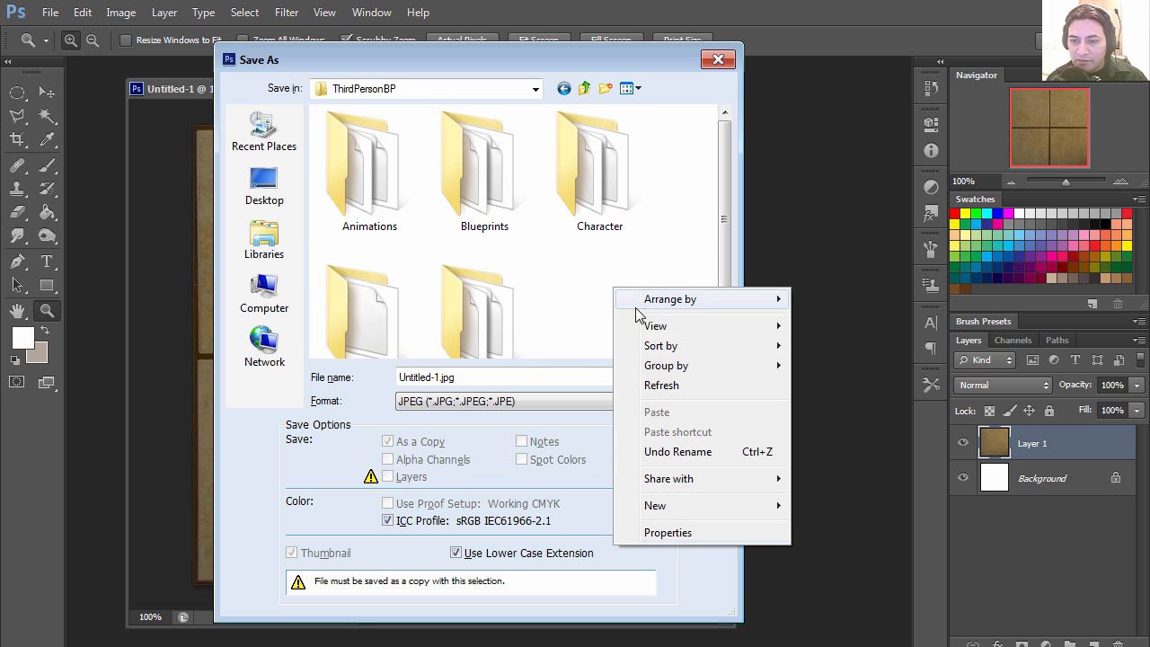
{"action": "mouse_move", "coordinate": [669, 506]}
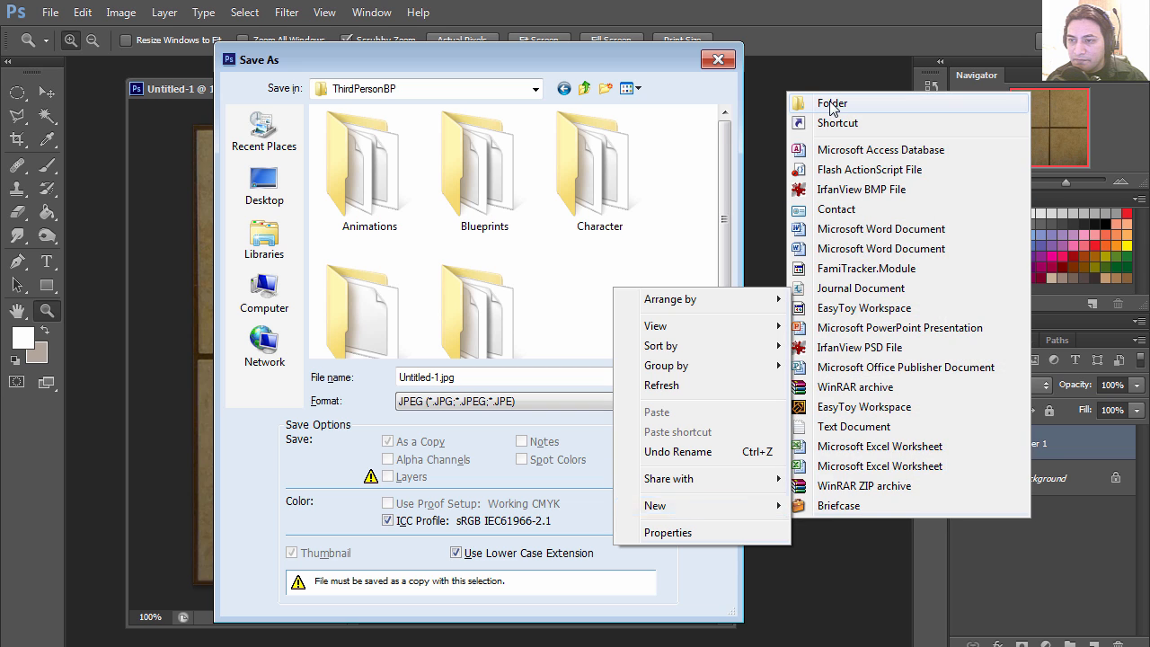
{"action": "left_click", "coordinate": [838, 102]}
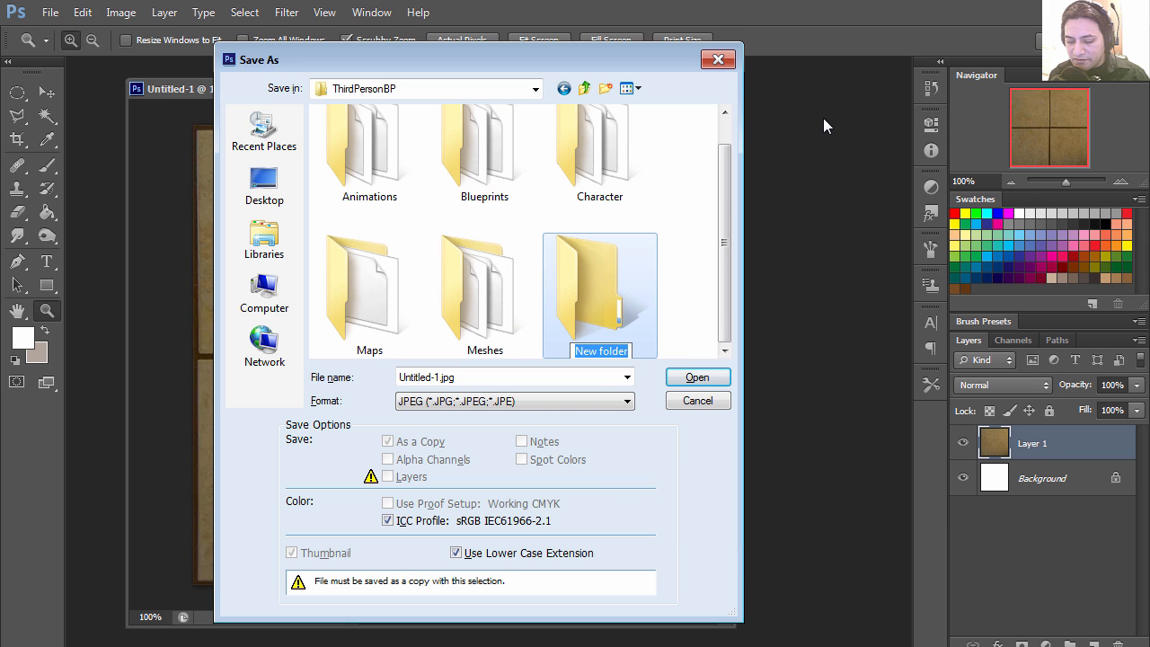
{"action": "type", "text": "Textures"}
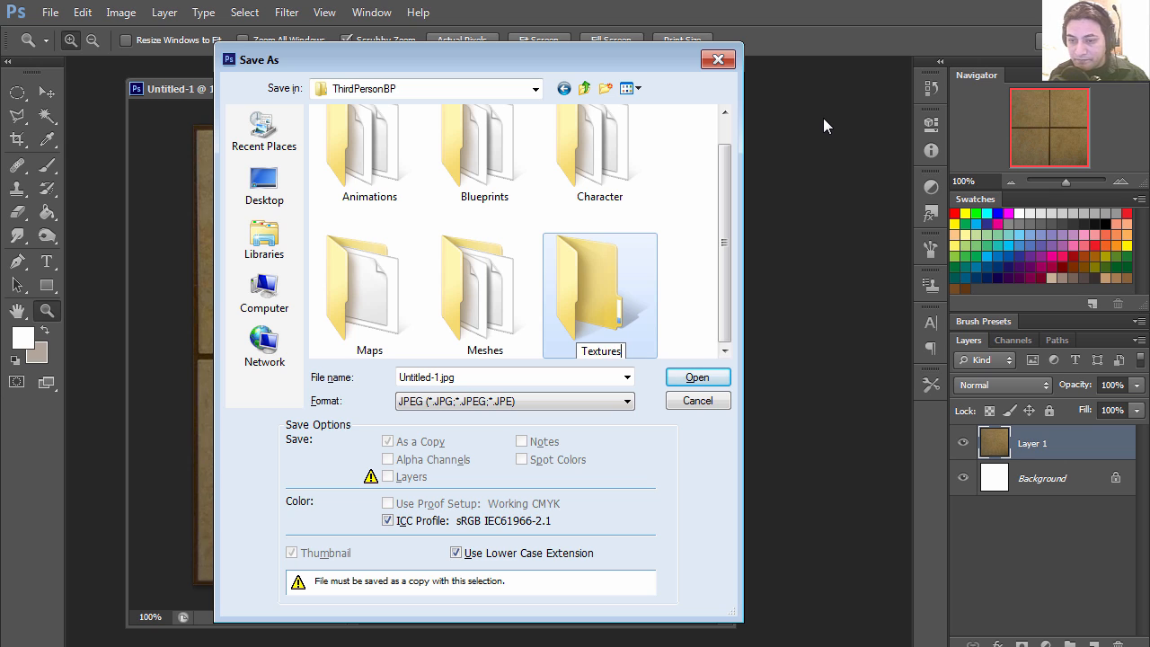
{"action": "key", "text": "Escape"}
{"action": "key", "text": "Return"}
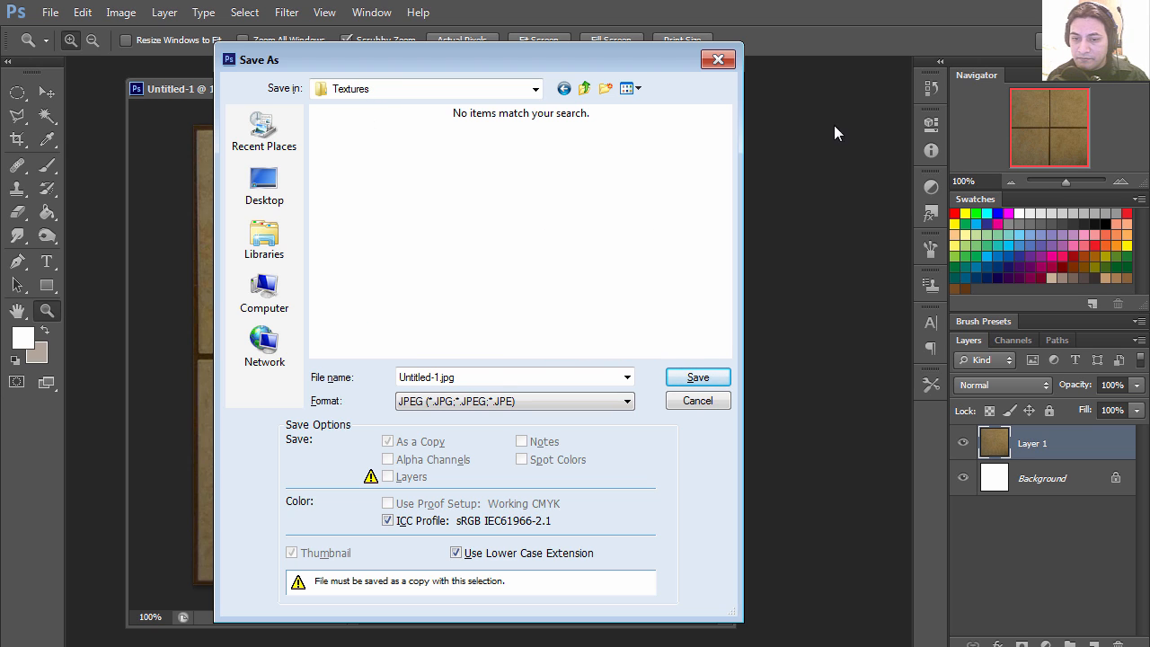
Save the tile image as a JPEG named Titles_D at Maximum quality 12 with the Baseline ("Standard") format option.
{"action": "left_click", "coordinate": [497, 372]}
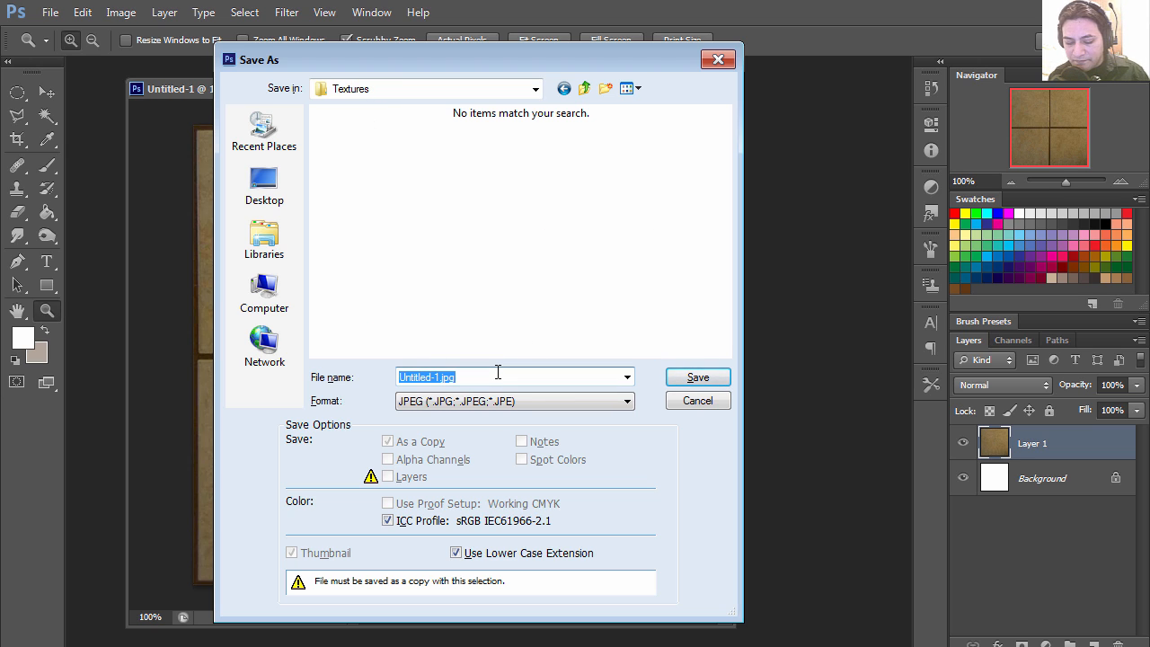
{"action": "type", "text": "Titles"}
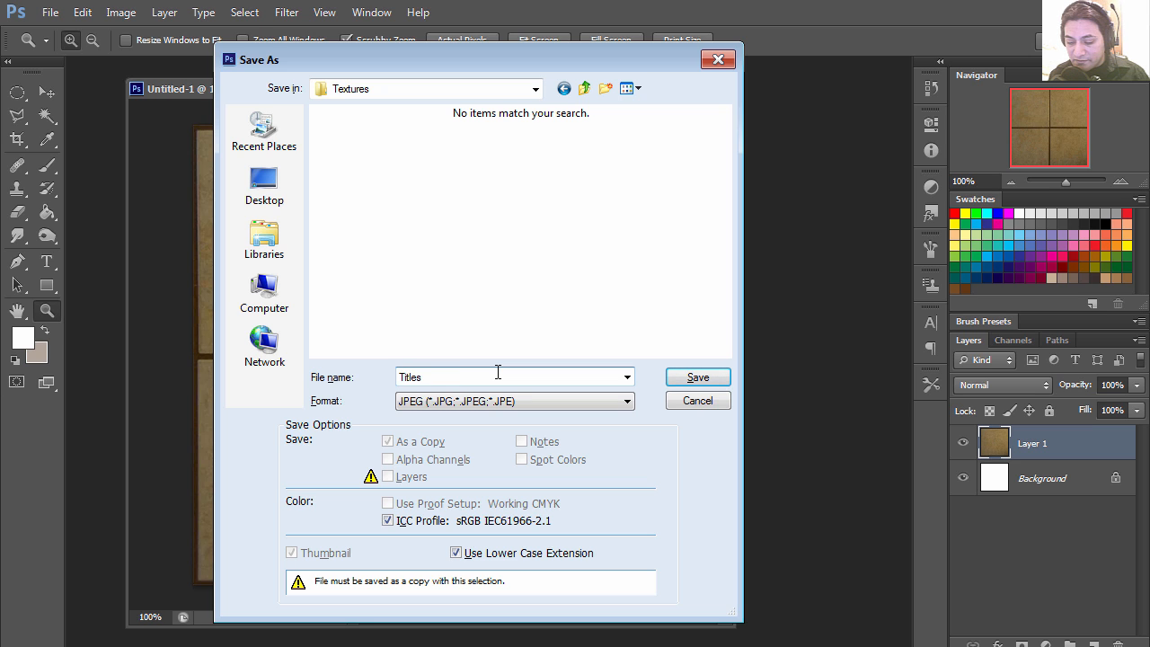
{"action": "type", "text": "_01"}
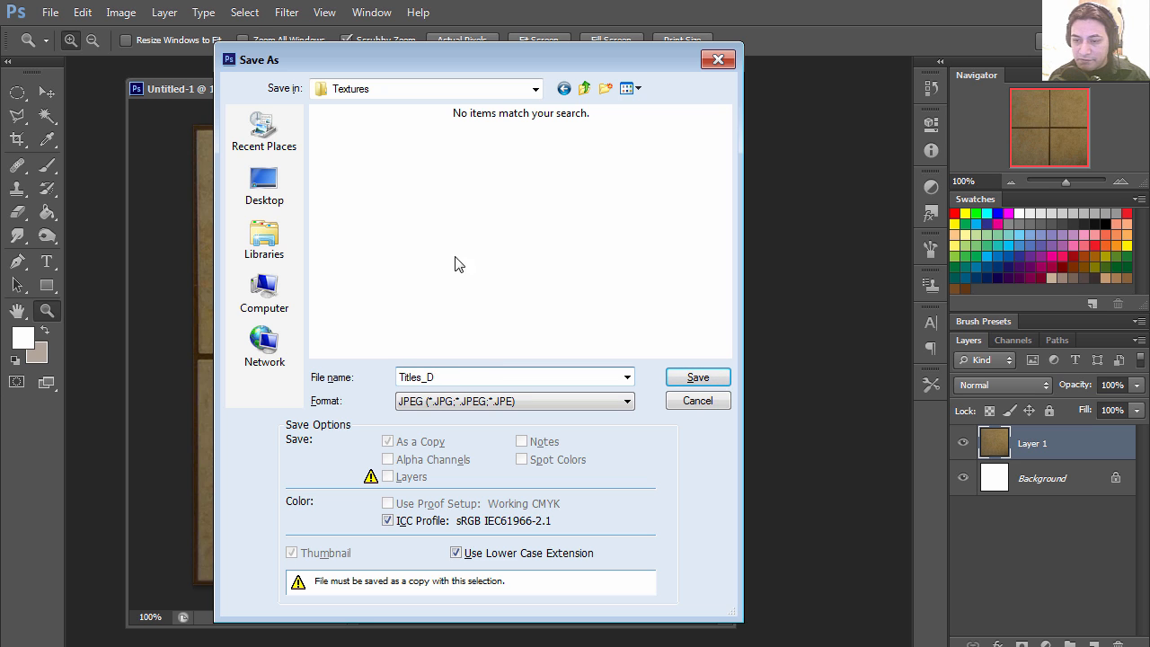
{"action": "left_click", "coordinate": [692, 377]}
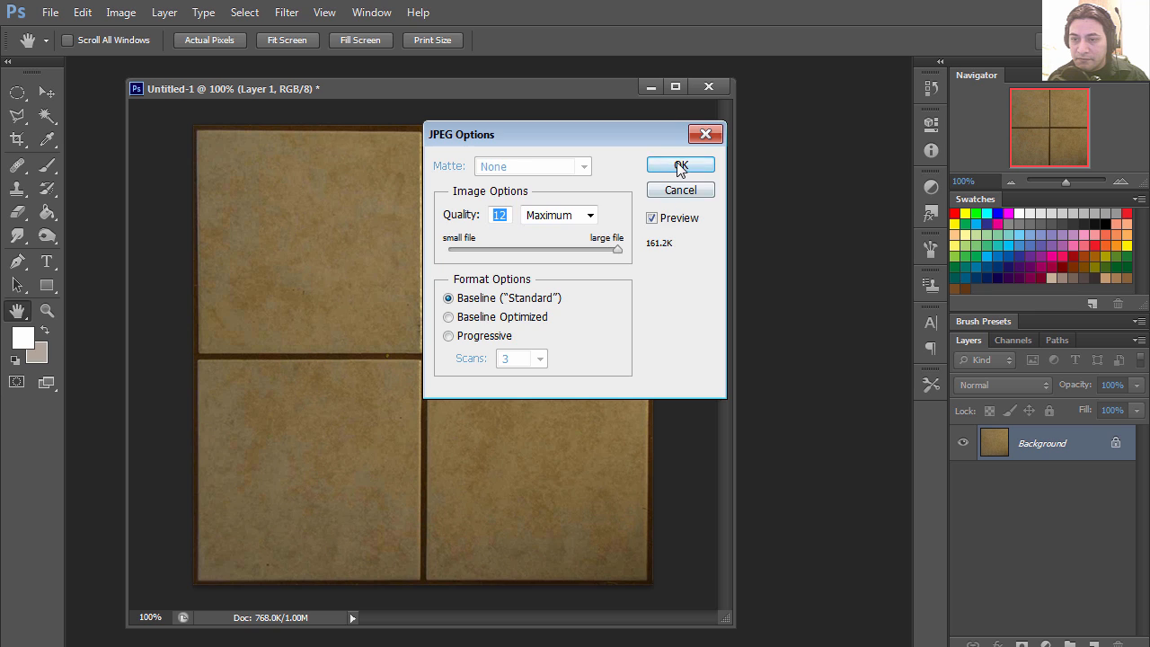
{"action": "left_click", "coordinate": [678, 164]}
{"action": "left_click_drag", "start_coordinate": [528, 96], "coordinate": [543, 97]}
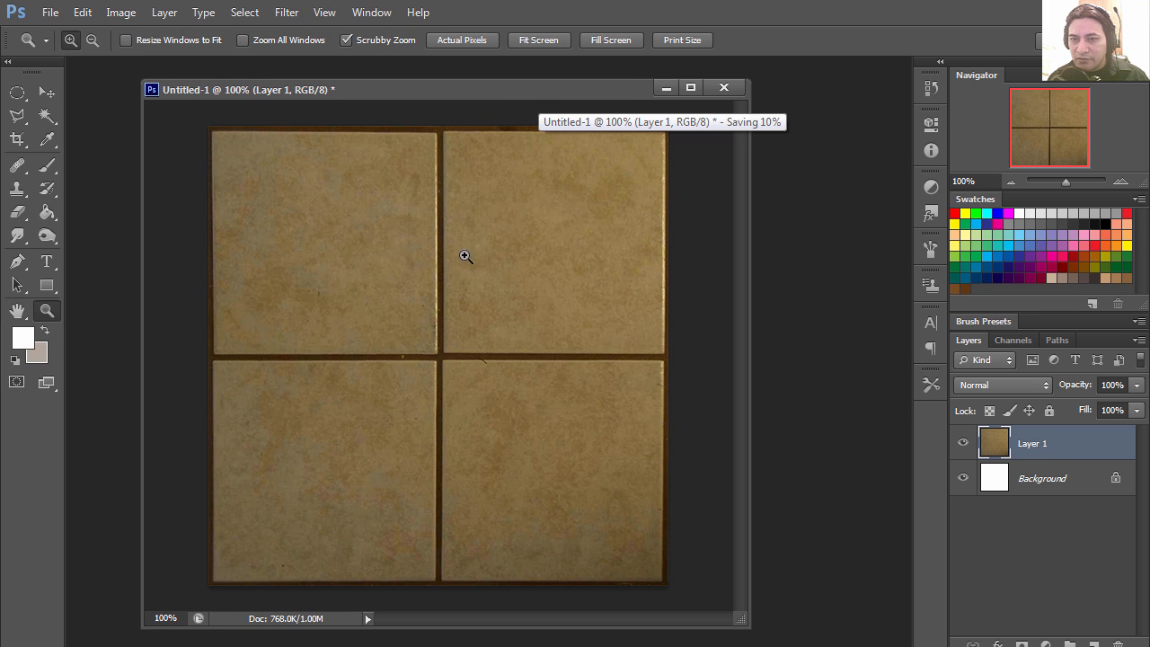
{"action": "left_click_drag", "start_coordinate": [441, 94], "coordinate": [434, 88]}
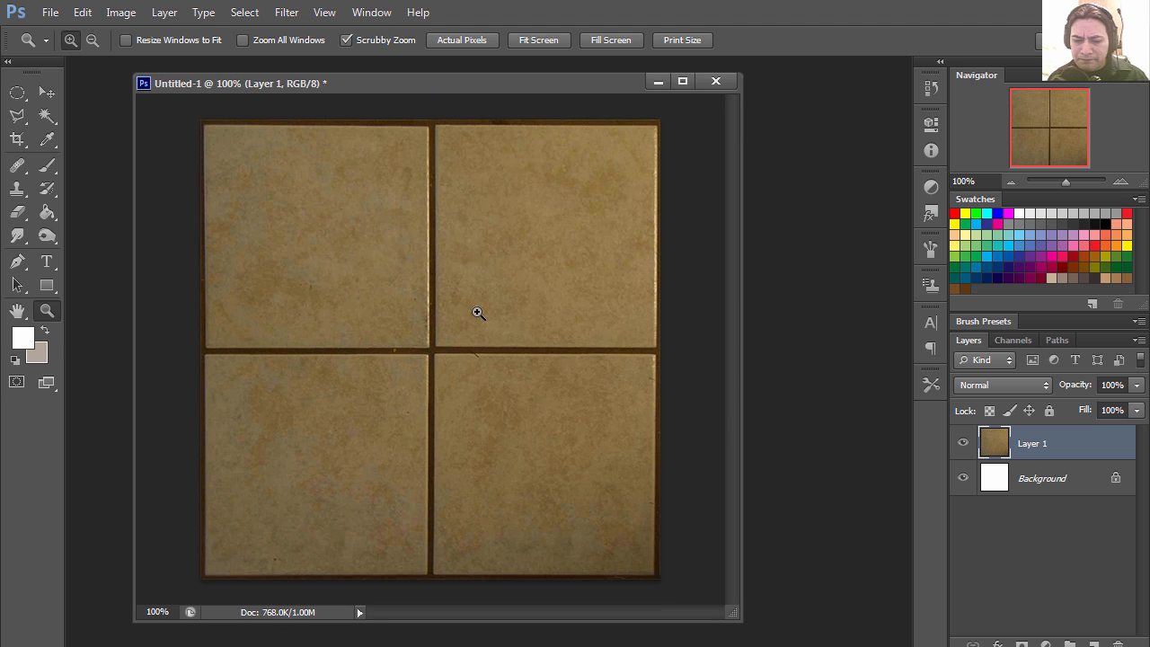
Switch to the web browser and look over the NVIDIA Texture Tools for Adobe Photoshop download page and its release notes.
{"action": "left_click", "coordinate": [445, 645]}
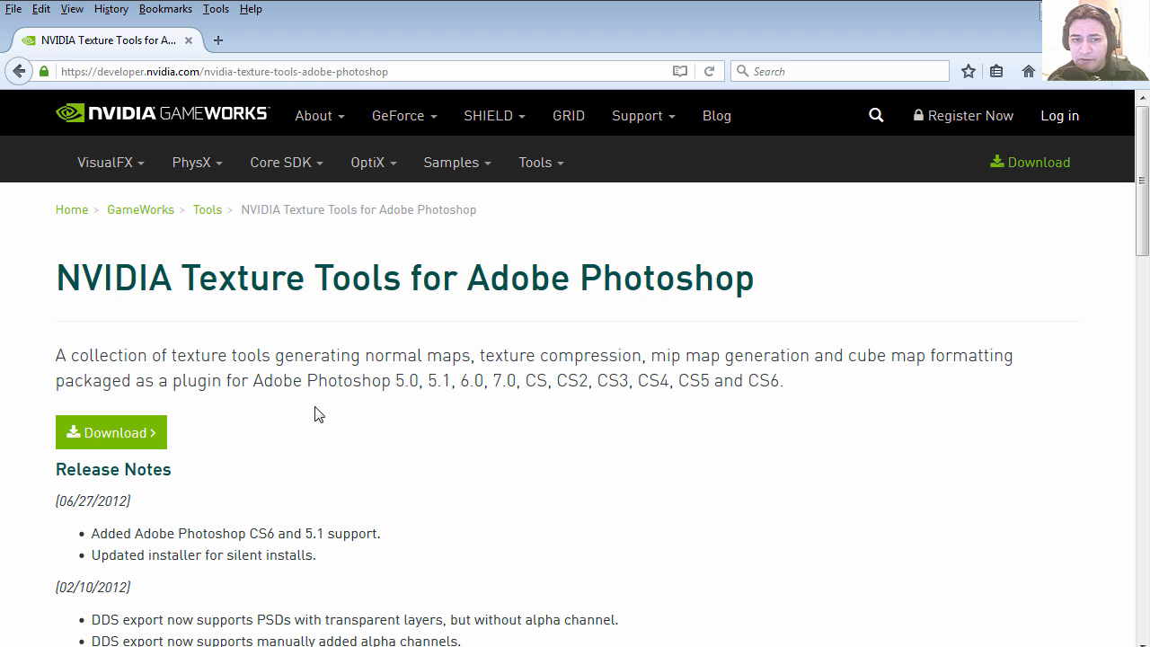
{"action": "scroll", "coordinate": [351, 392], "scroll_direction": "down", "scroll_amount": 4}
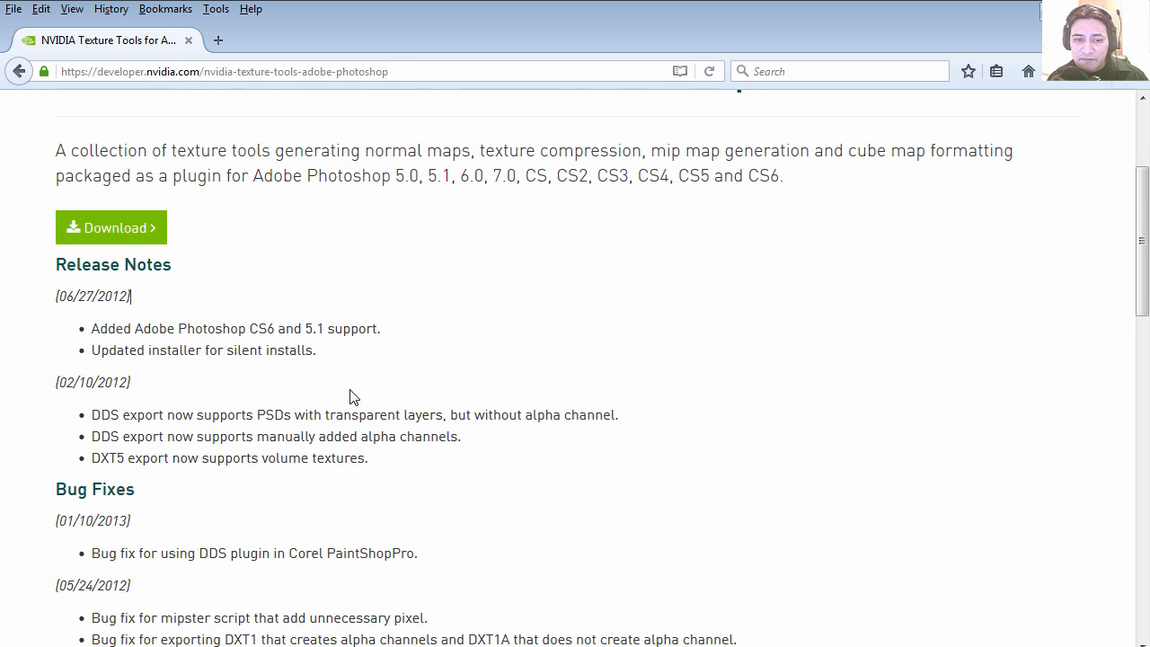
{"action": "scroll", "coordinate": [346, 371], "scroll_direction": "up", "scroll_amount": 4}
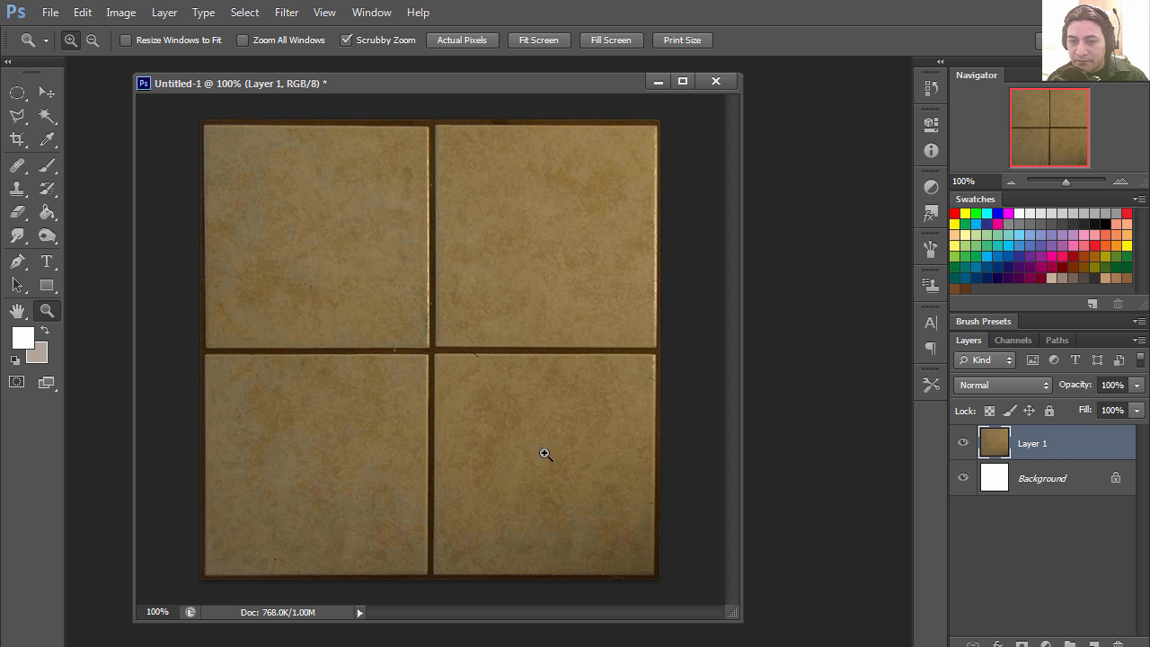
{"action": "left_click", "coordinate": [287, 12]}
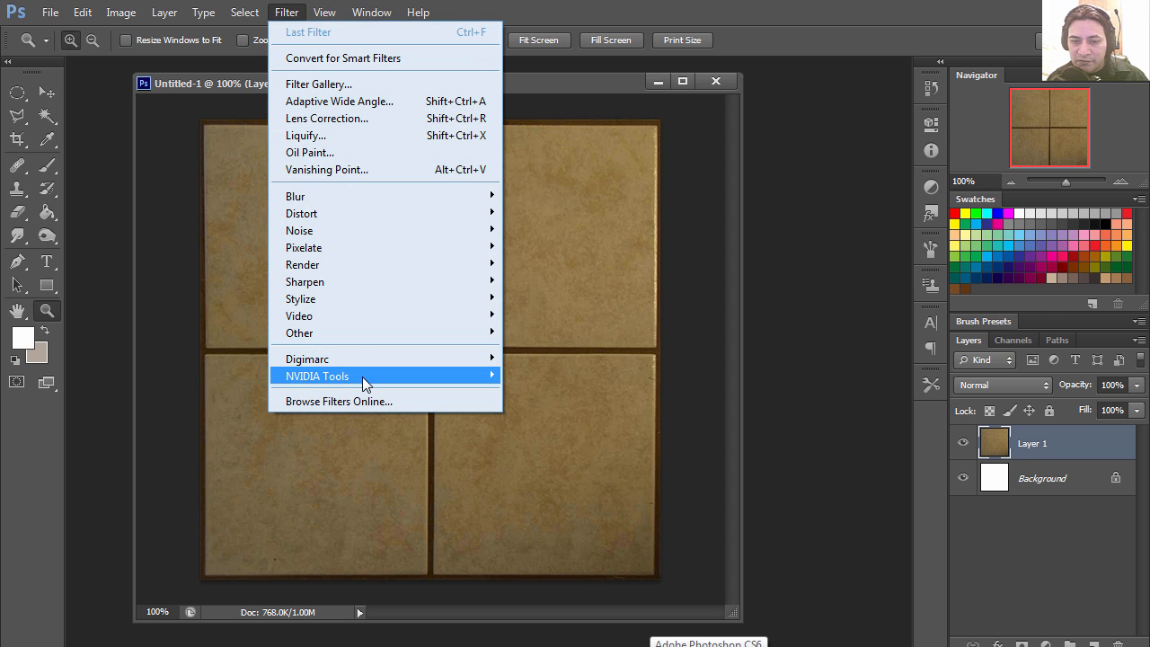
{"action": "mouse_move", "coordinate": [362, 377]}
{"action": "left_click", "coordinate": [567, 375]}
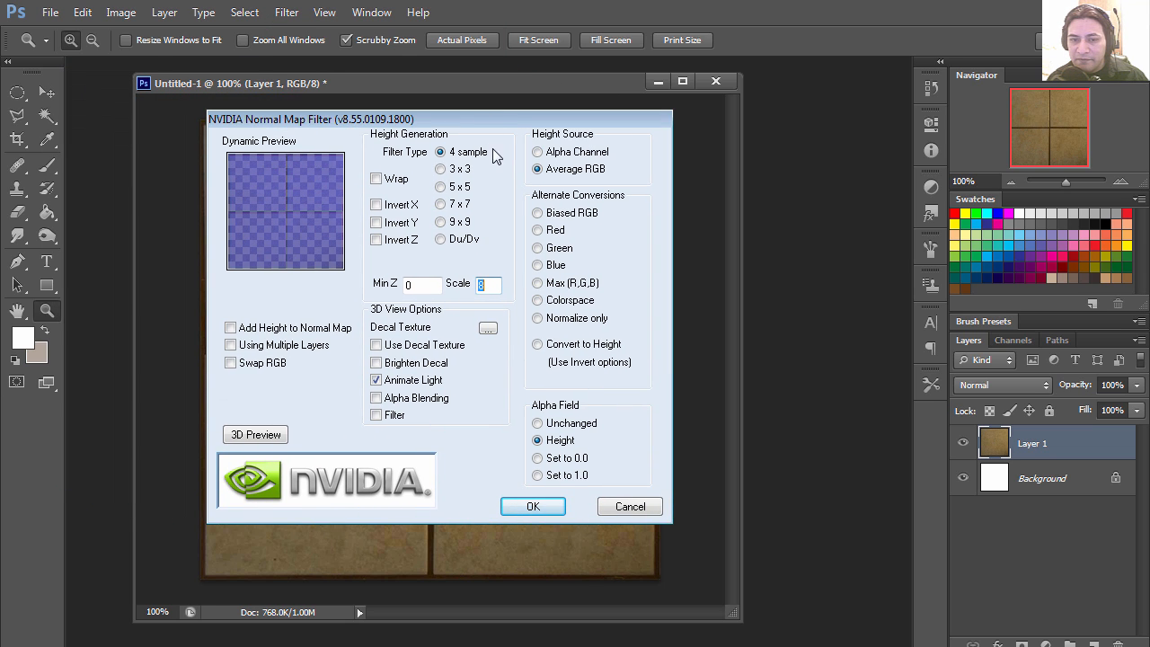
{"action": "left_click", "coordinate": [606, 504]}
Merge Layer 1 with the Background layer and set up the NVIDIA Normal Map Filter with a scale of 6.
{"action": "left_click", "coordinate": [1035, 479], "text": "shift"}
{"action": "key", "text": "ctrl+e"}
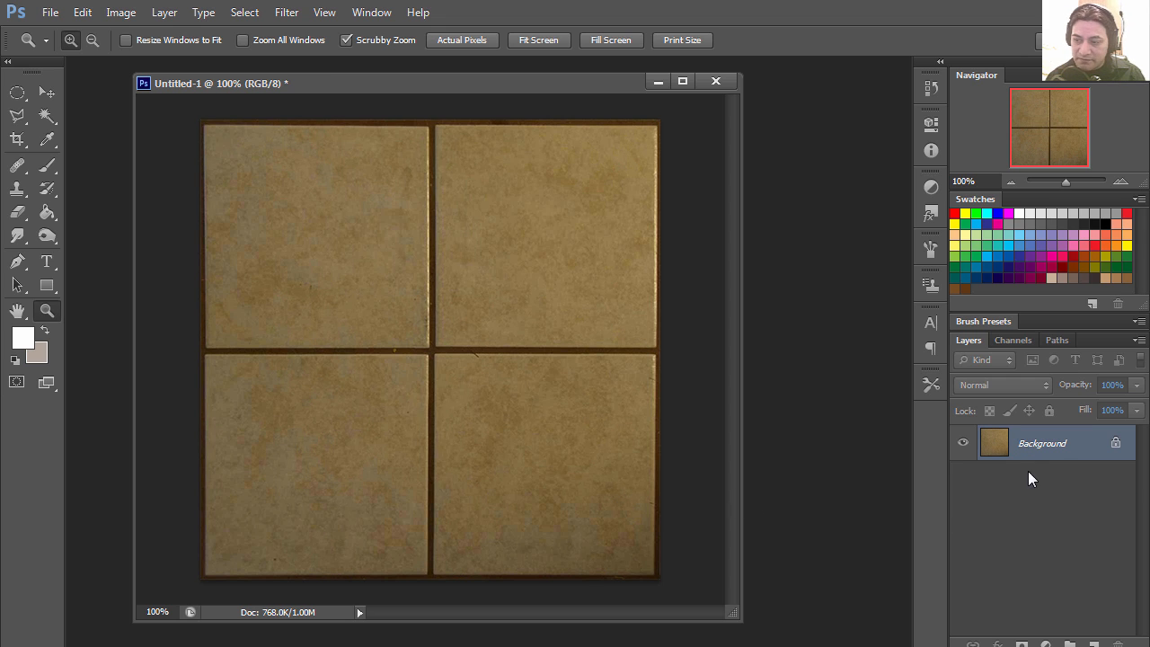
{"action": "left_click", "coordinate": [279, 14]}
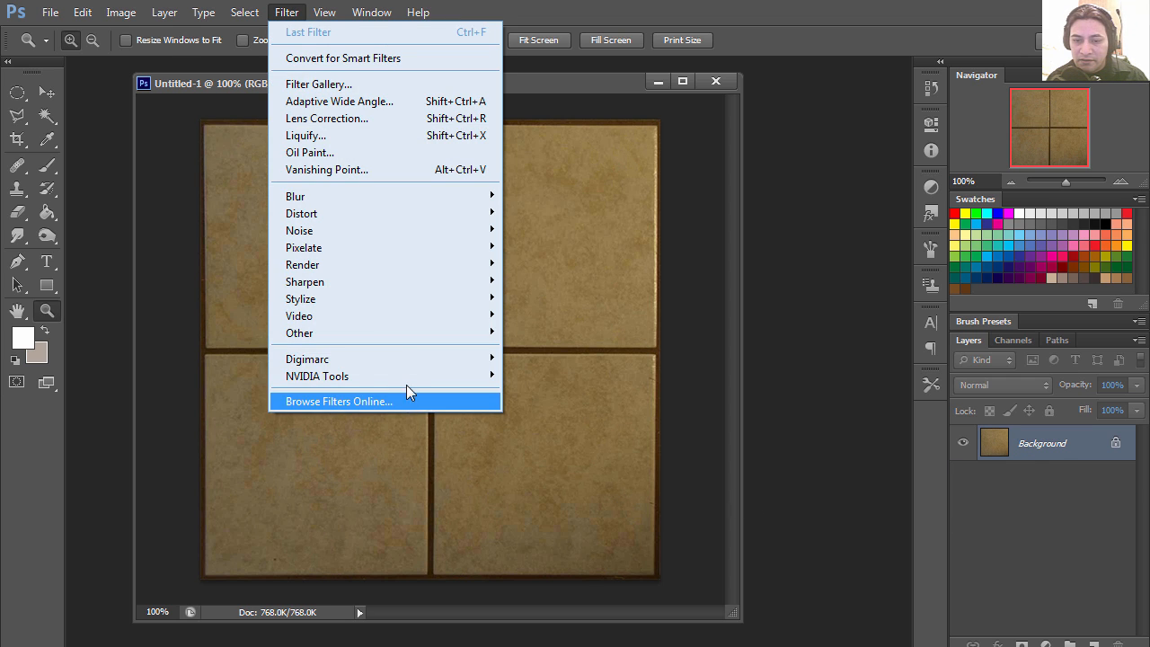
{"action": "mouse_move", "coordinate": [409, 374]}
{"action": "left_click", "coordinate": [546, 375]}
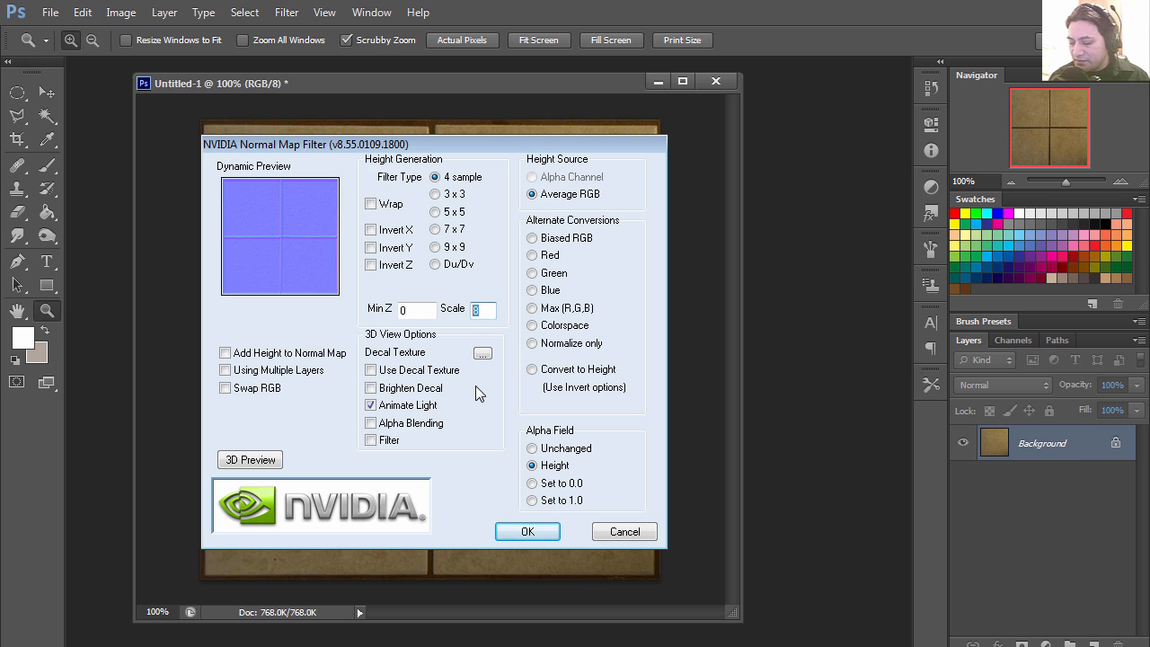
{"action": "type", "text": "6"}
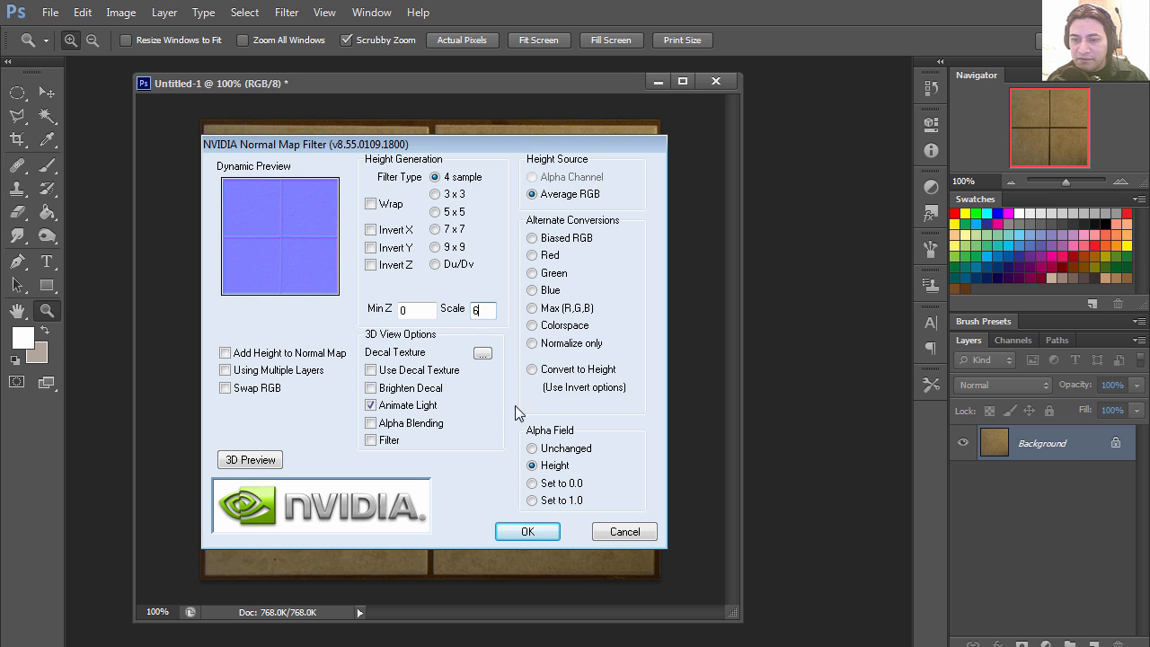
Check the normal map in the filter's 3D preview, close the preview and apply the filter to the tile image.
{"action": "left_click", "coordinate": [261, 460]}
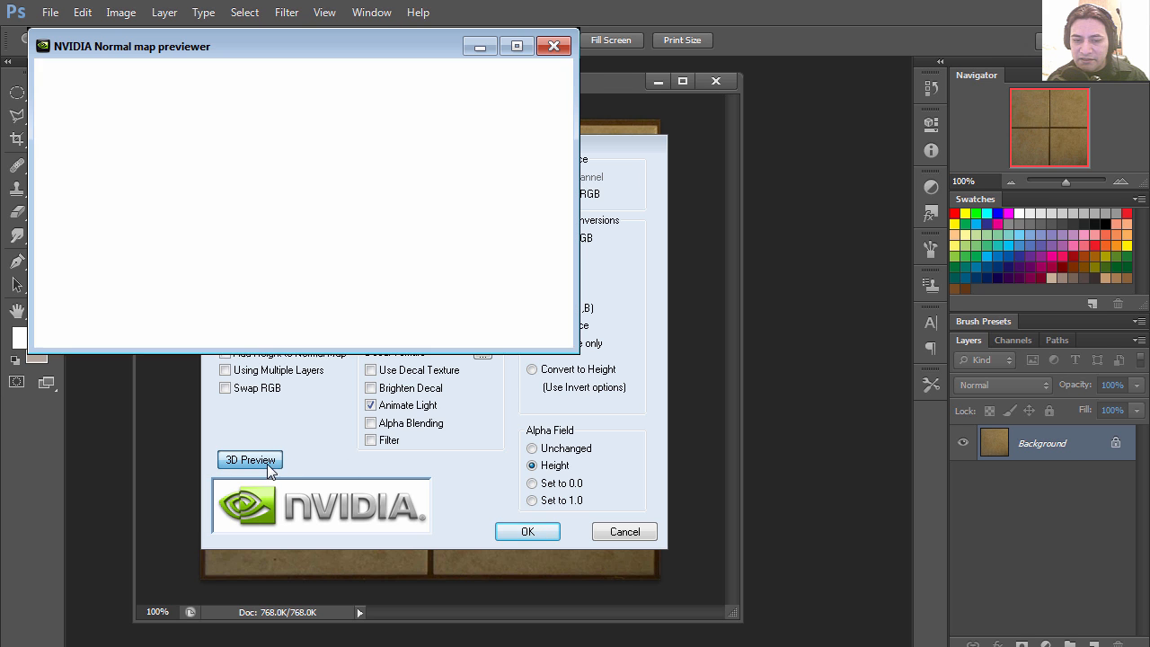
{"action": "left_click_drag", "start_coordinate": [324, 240], "coordinate": [404, 257]}
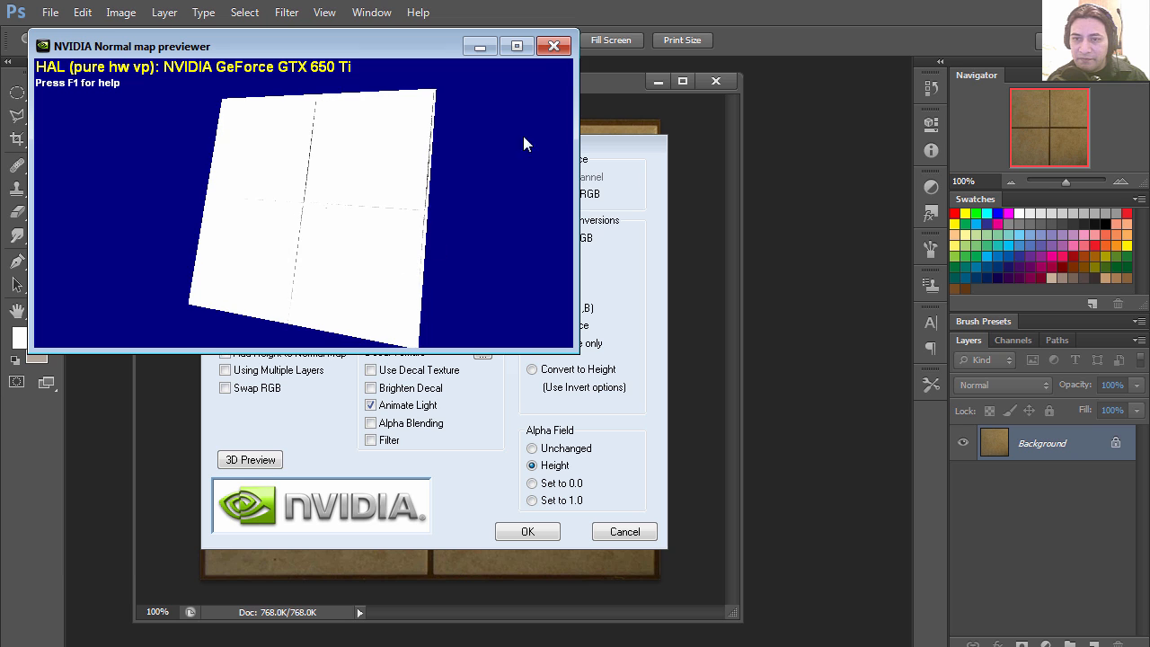
{"action": "left_click", "coordinate": [553, 46]}
{"action": "left_click_drag", "start_coordinate": [504, 142], "coordinate": [539, 122]}
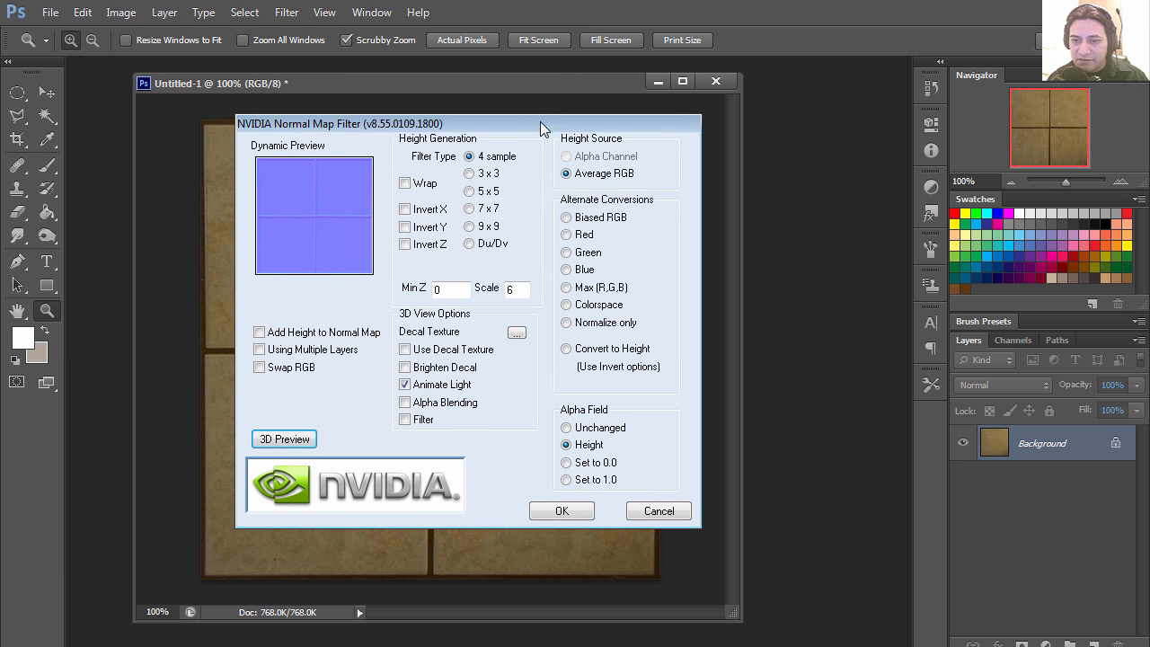
{"action": "left_click", "coordinate": [562, 511]}
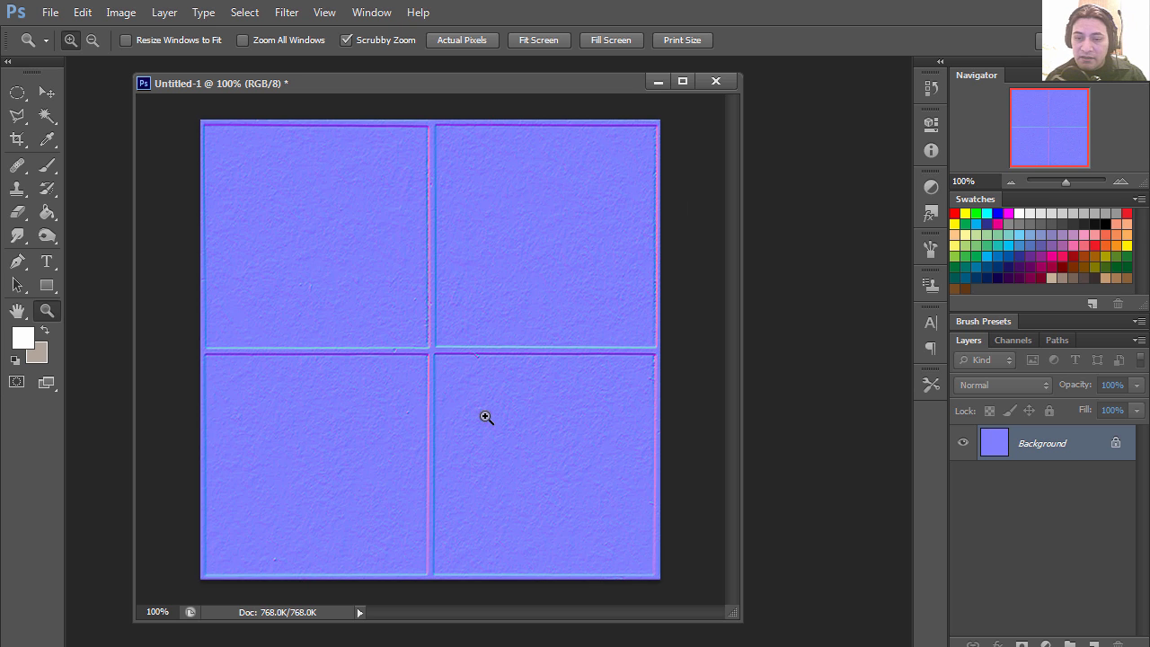
Save the normal map image as a JPEG named Titles_N in the Textures folder, accepting the JPEG options.
{"action": "key", "text": "ctrl+shift+s"}
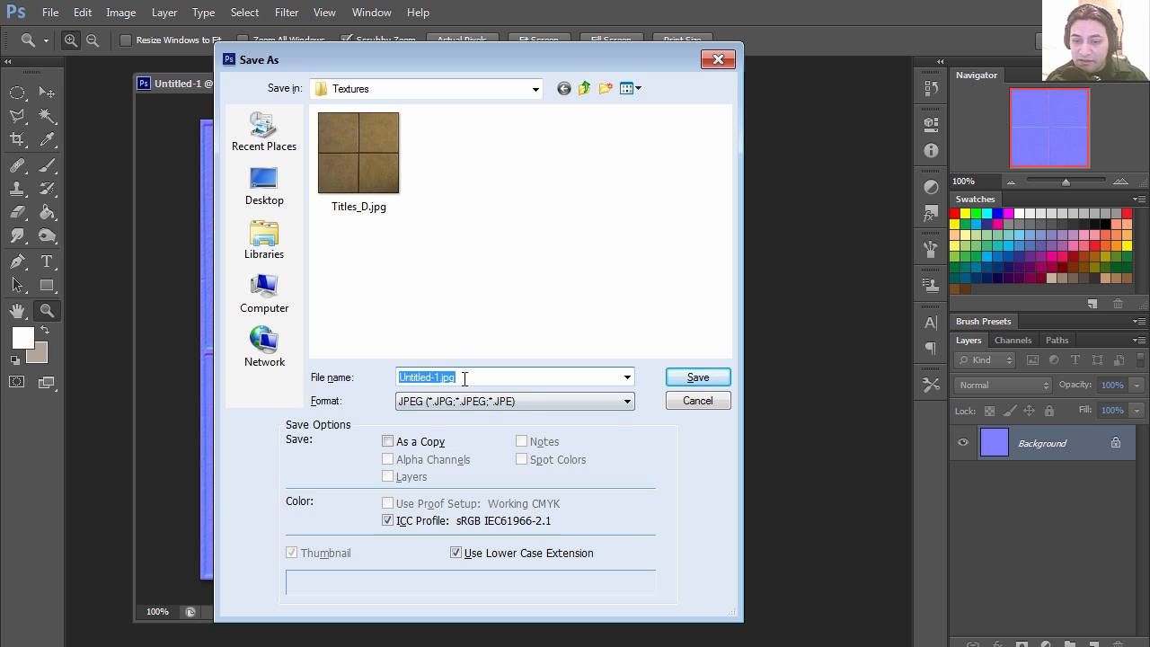
{"action": "left_click", "coordinate": [376, 205]}
{"action": "left_click", "coordinate": [446, 377]}
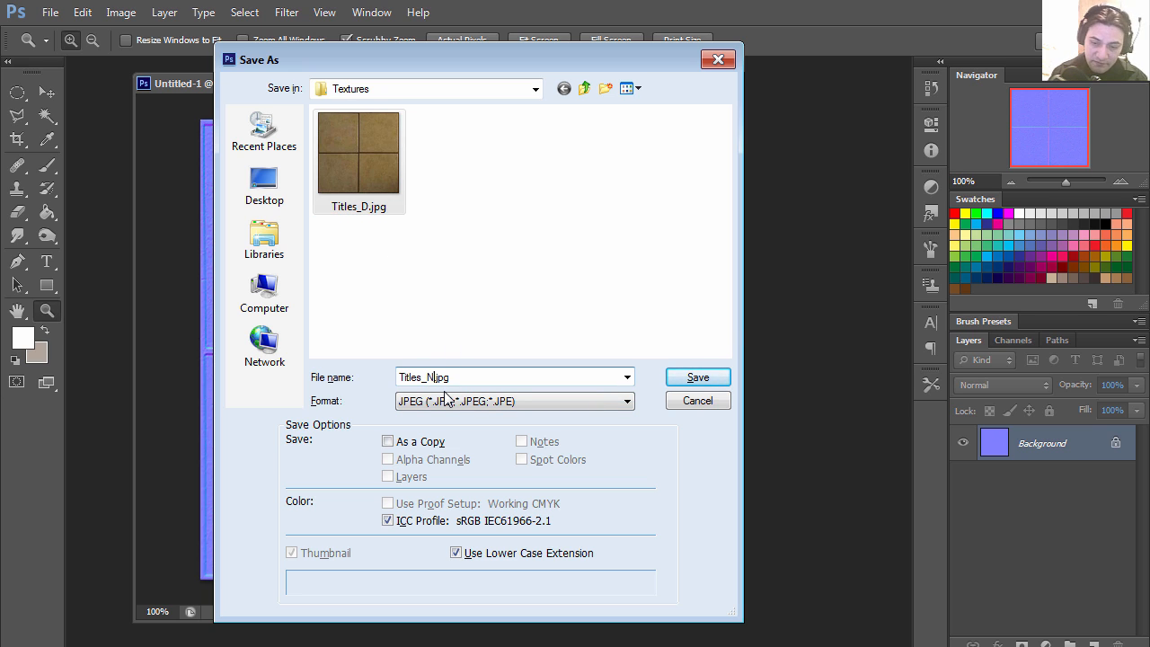
{"action": "left_click", "coordinate": [697, 377]}
{"action": "left_click", "coordinate": [668, 166]}
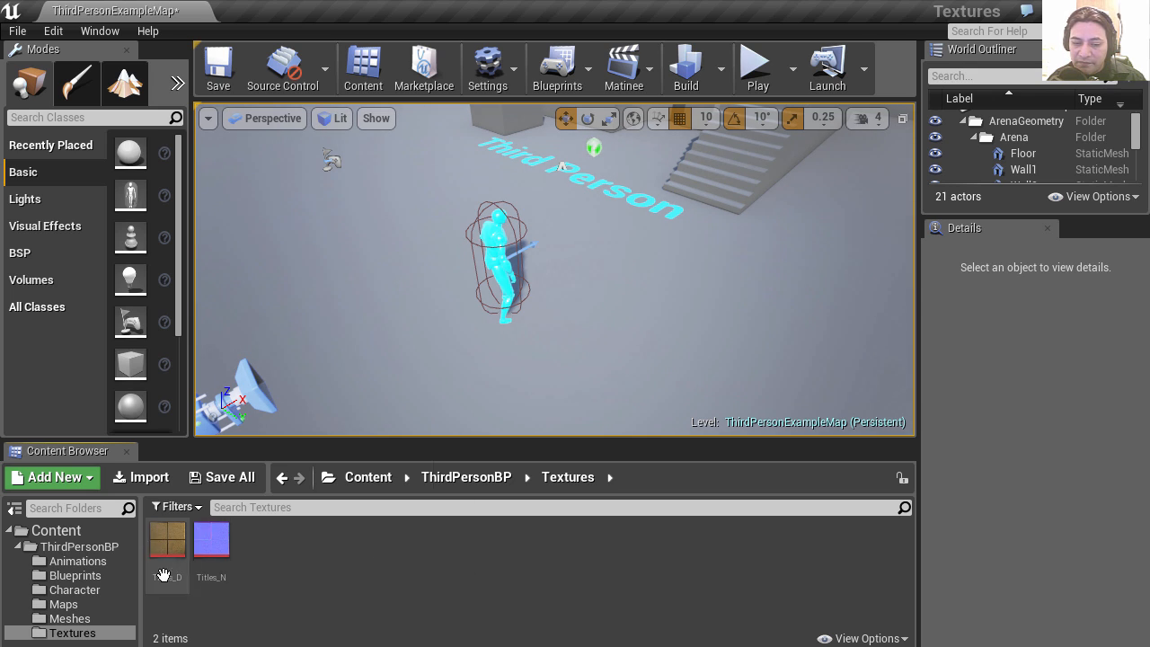
{"action": "mouse_move", "coordinate": [223, 559]}
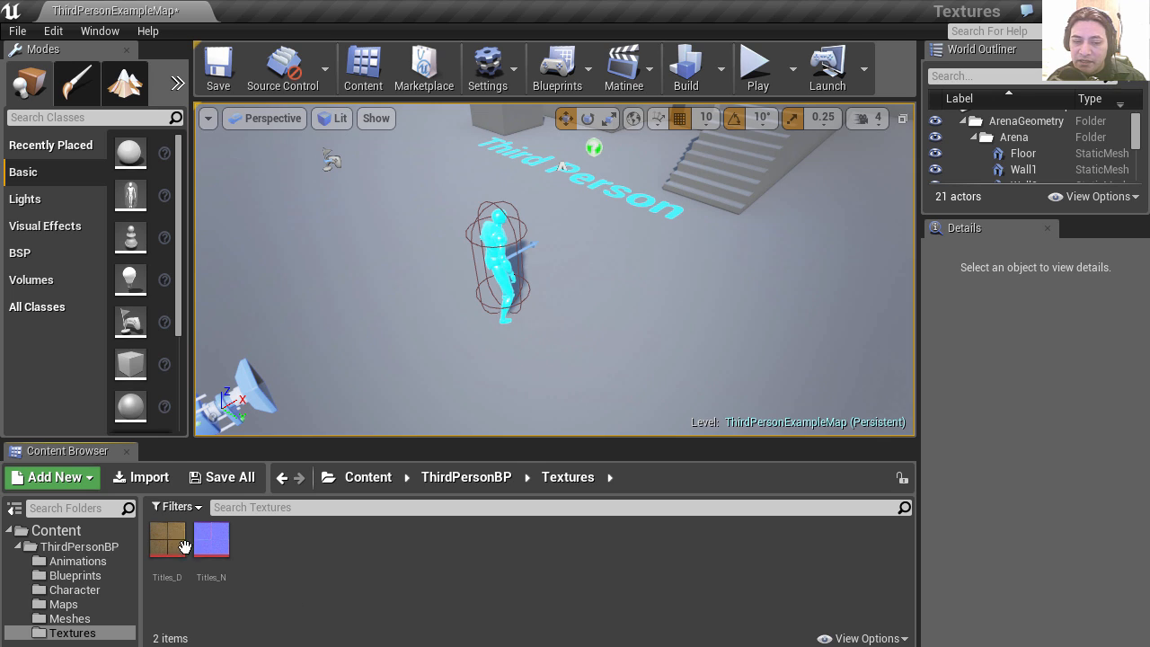
{"action": "left_click", "coordinate": [145, 478]}
{"action": "double_click", "coordinate": [464, 191]}
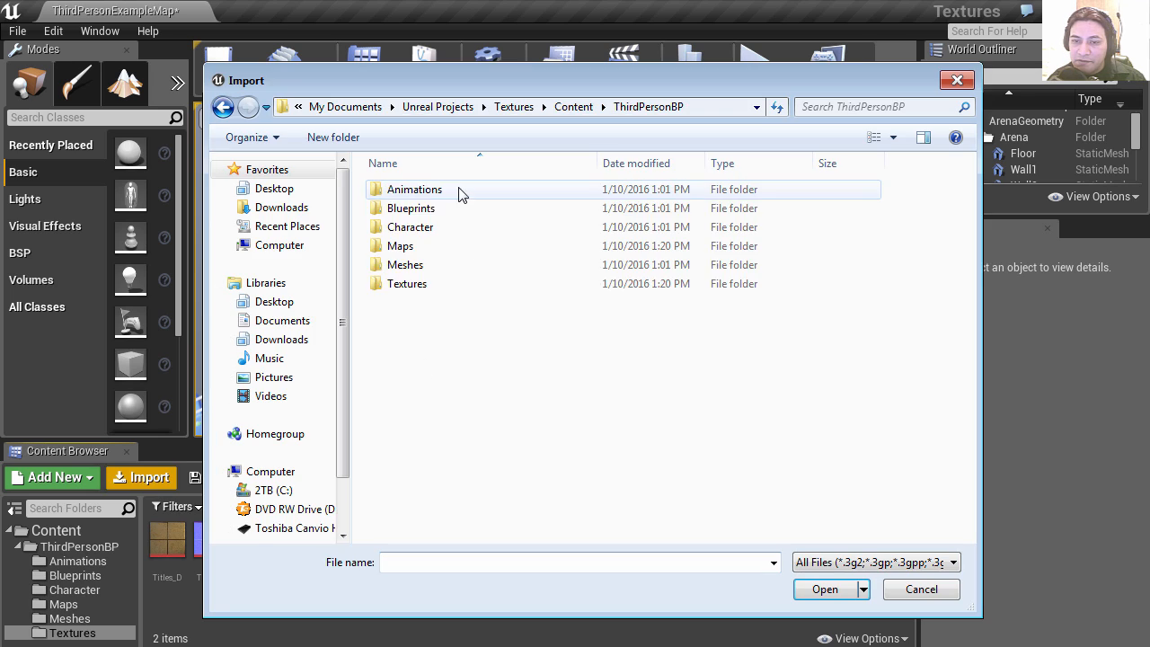
{"action": "double_click", "coordinate": [422, 285]}
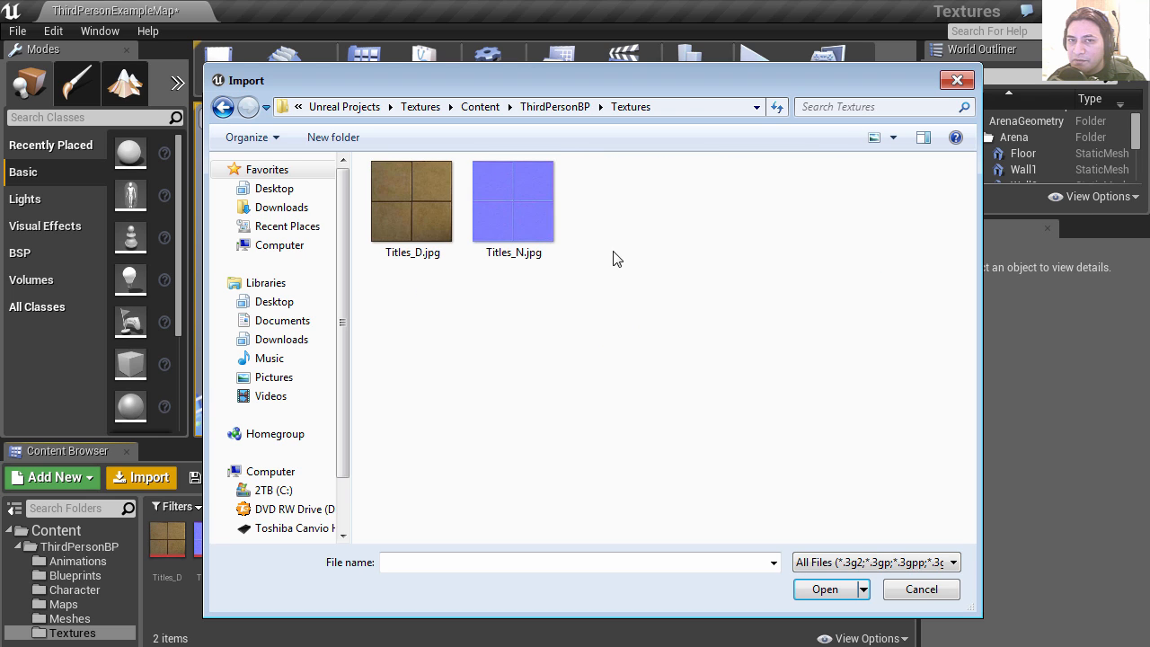
{"action": "left_click_drag", "start_coordinate": [622, 221], "coordinate": [400, 262]}
{"action": "left_click", "coordinate": [917, 590]}
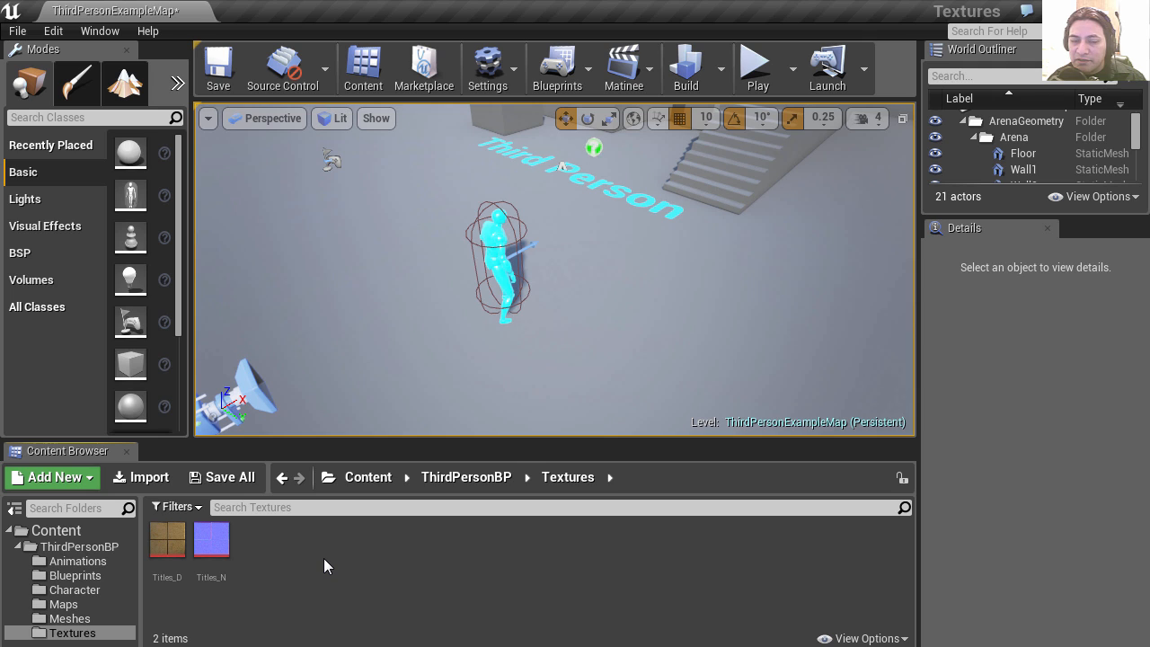
Create a material from the Titles_D texture in the Textures folder, keeping the name Titles_D_Mat.
{"action": "left_click", "coordinate": [172, 547]}
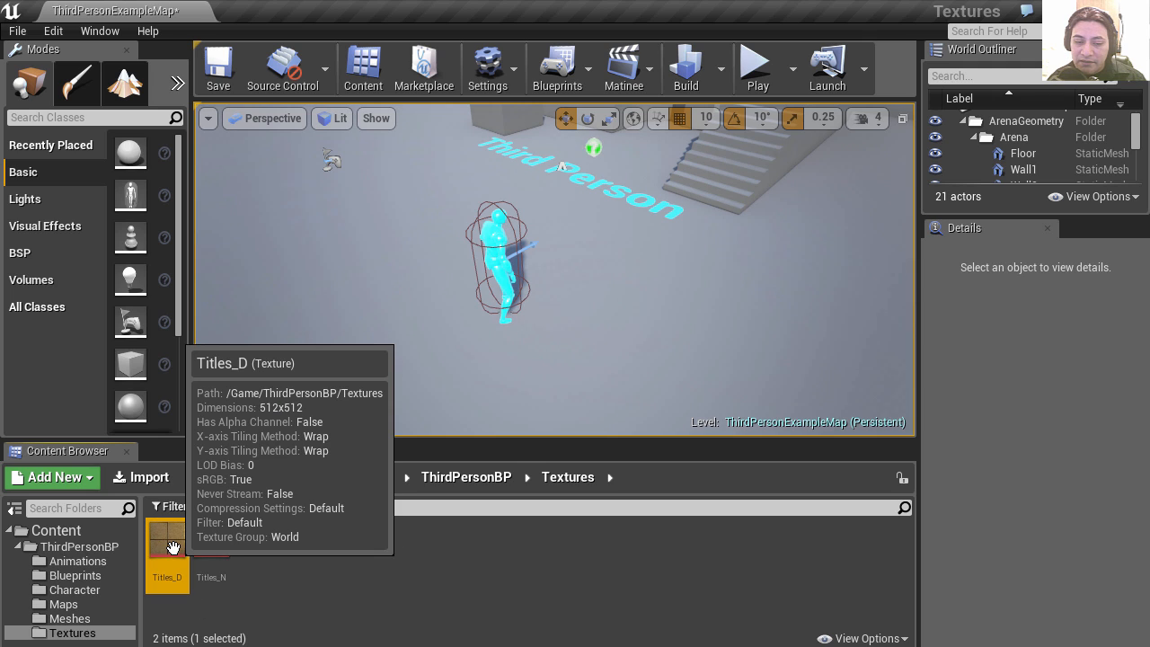
{"action": "right_click", "coordinate": [173, 547]}
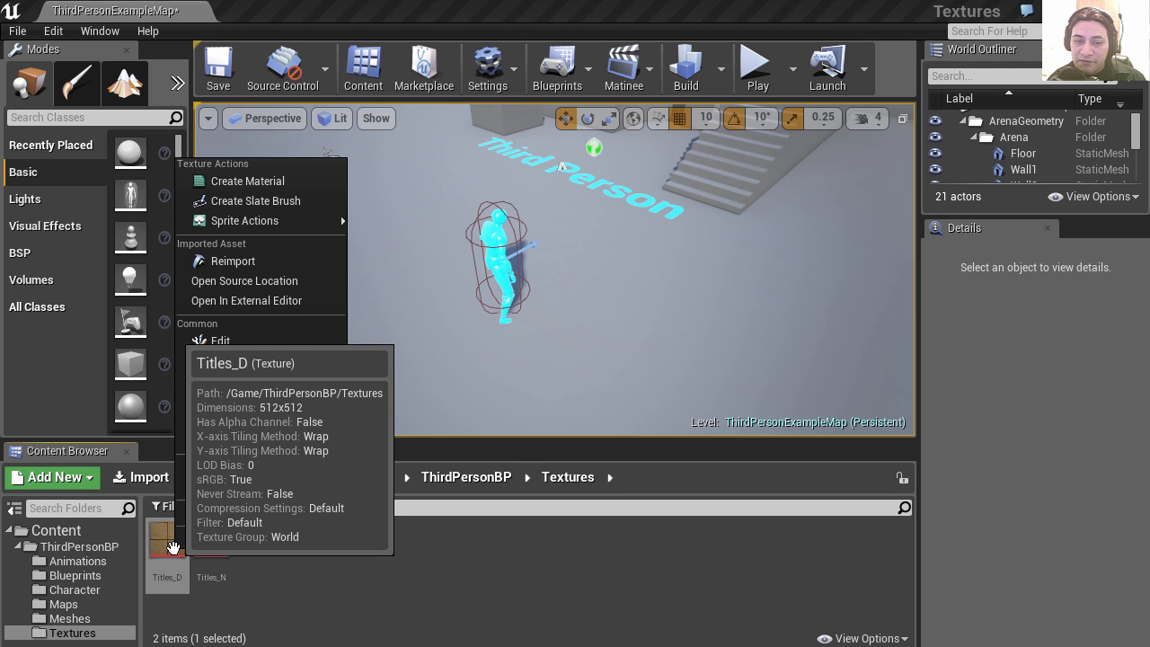
{"action": "left_click", "coordinate": [272, 180]}
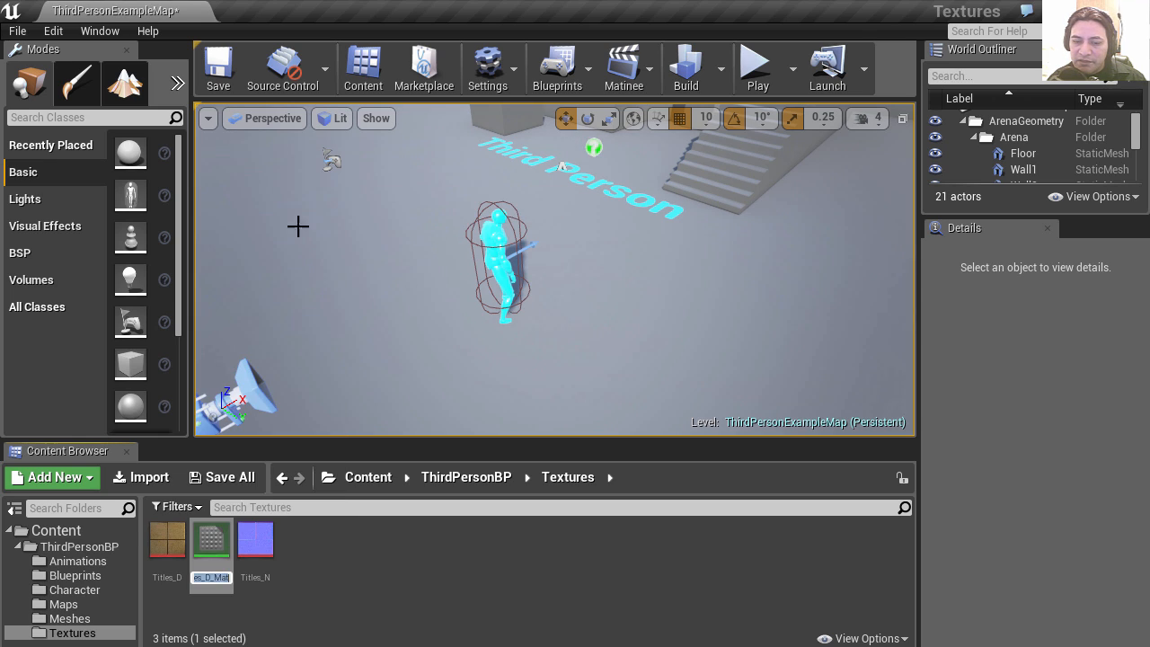
{"action": "key", "text": "Return"}
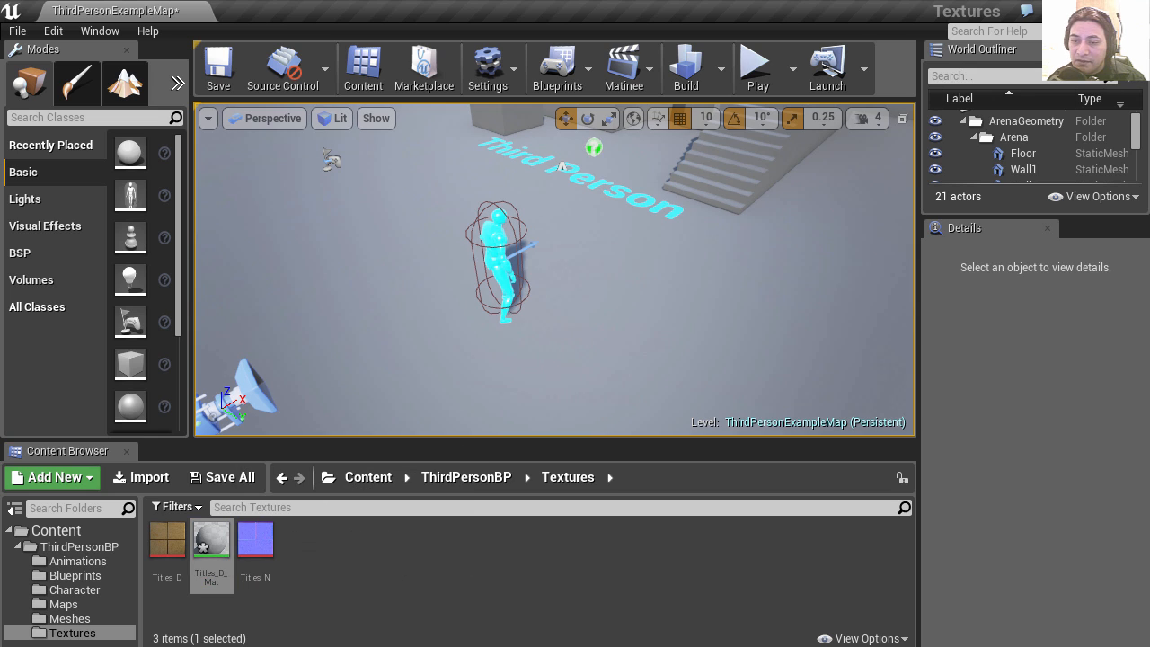
Select the level's Floor and assign Titles_D_Mat to its Element 0 material slot.
{"action": "left_click", "coordinate": [605, 277]}
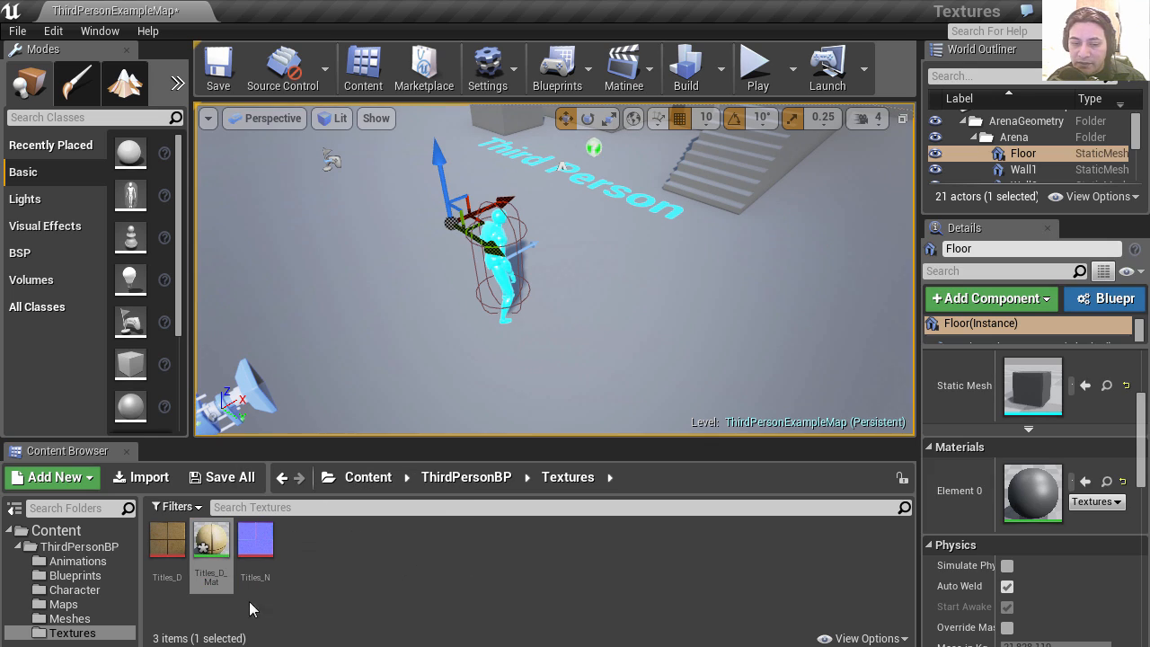
{"action": "left_click_drag", "start_coordinate": [211, 544], "coordinate": [1031, 494]}
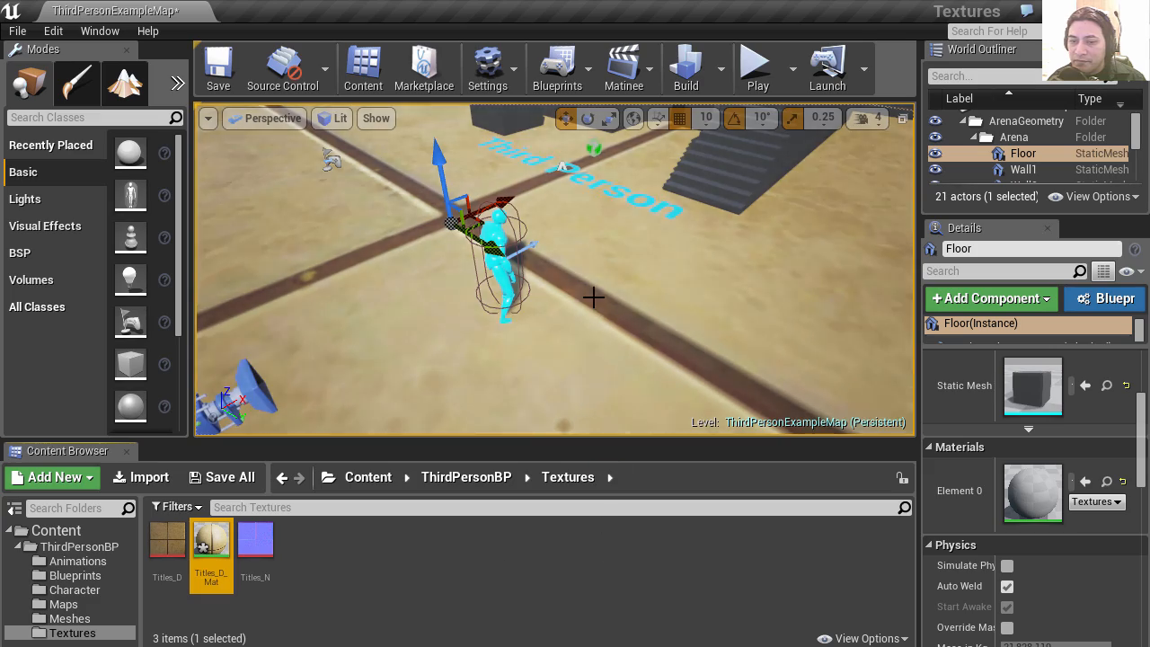
{"action": "right_click_drag", "start_coordinate": [593, 298], "coordinate": [612, 277]}
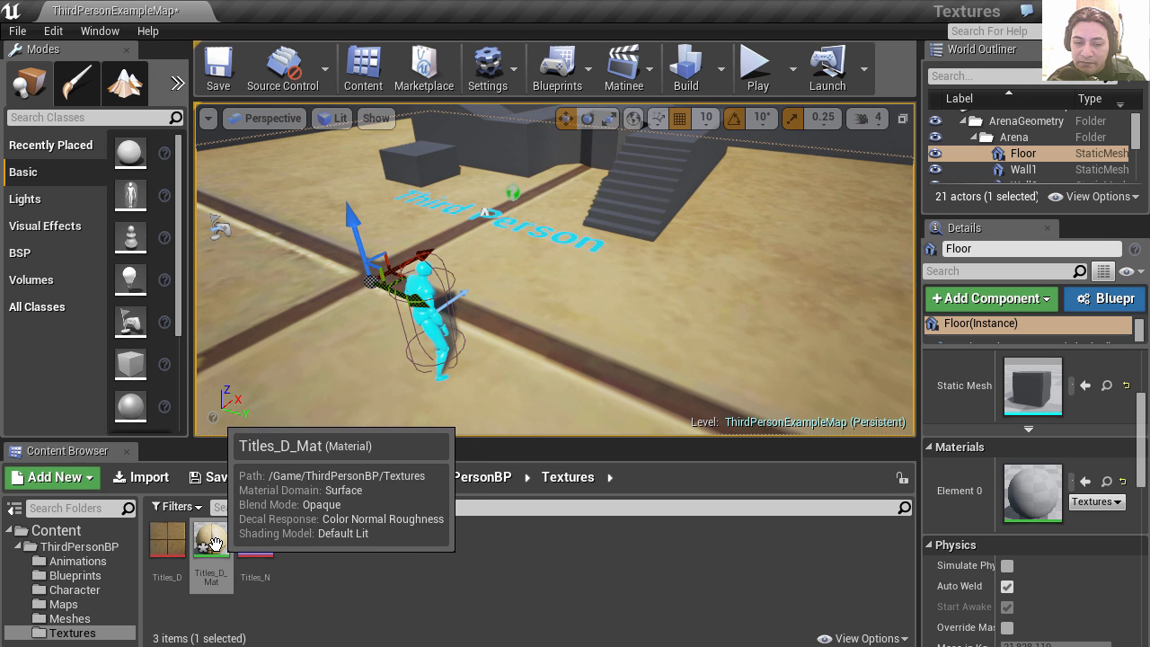
Open the Titles_D_Mat material for editing and reposition its output and Texture Sample nodes to free up space in the graph.
{"action": "left_click", "coordinate": [255, 542]}
{"action": "left_click", "coordinate": [218, 547]}
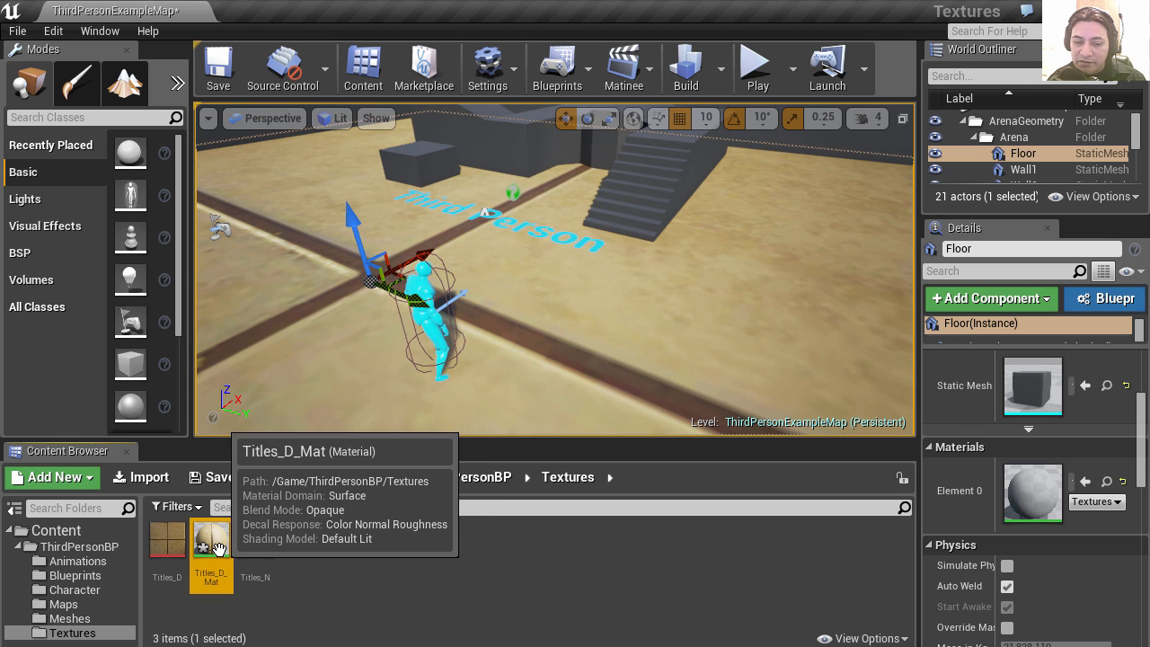
{"action": "double_click", "coordinate": [218, 548]}
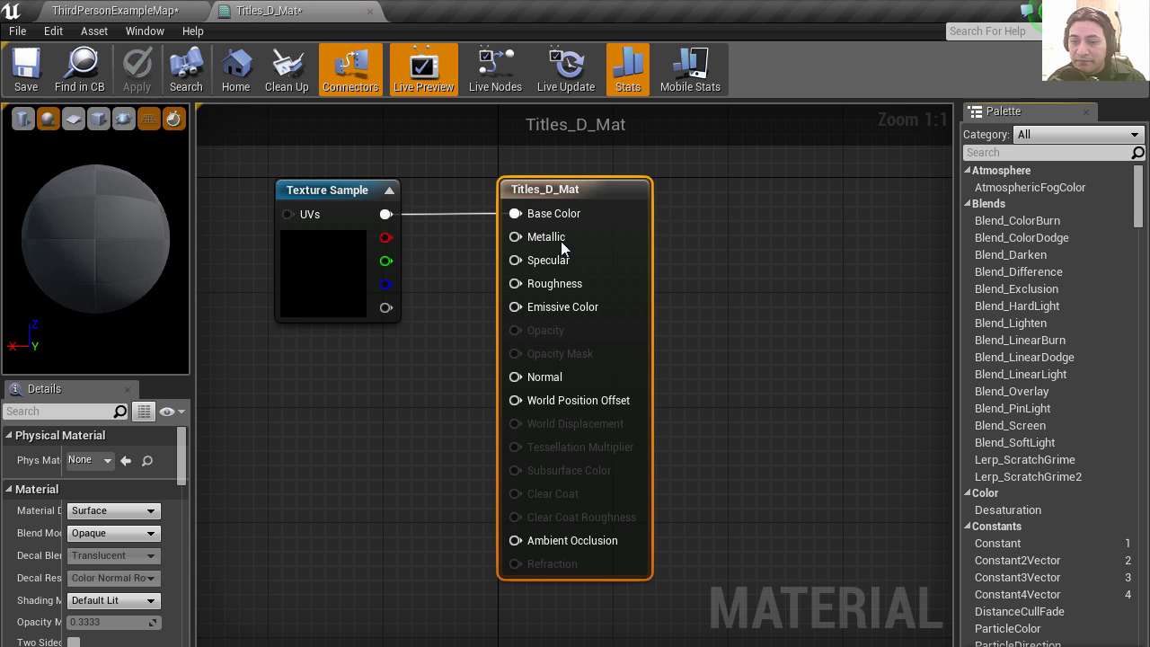
{"action": "left_click_drag", "start_coordinate": [590, 188], "coordinate": [802, 188]}
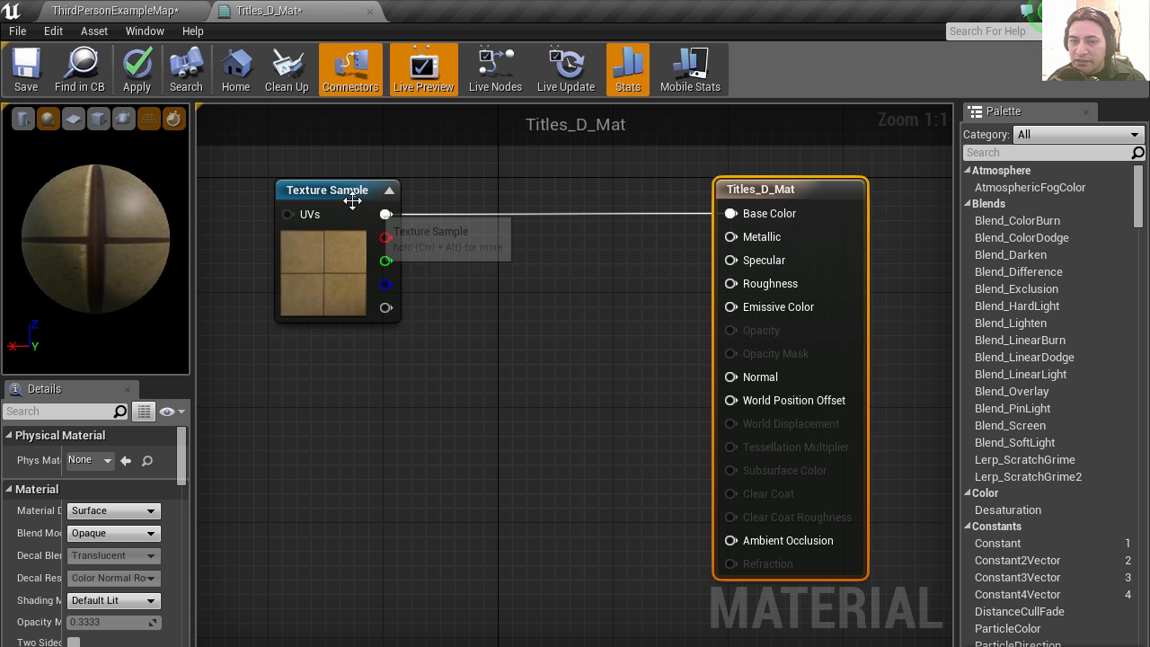
{"action": "left_click_drag", "start_coordinate": [352, 201], "coordinate": [502, 199]}
Select the Titles_N texture, add a TextureSample node for it on the material's Normal input, and place it beneath the diffuse sample.
{"action": "left_click", "coordinate": [126, 11]}
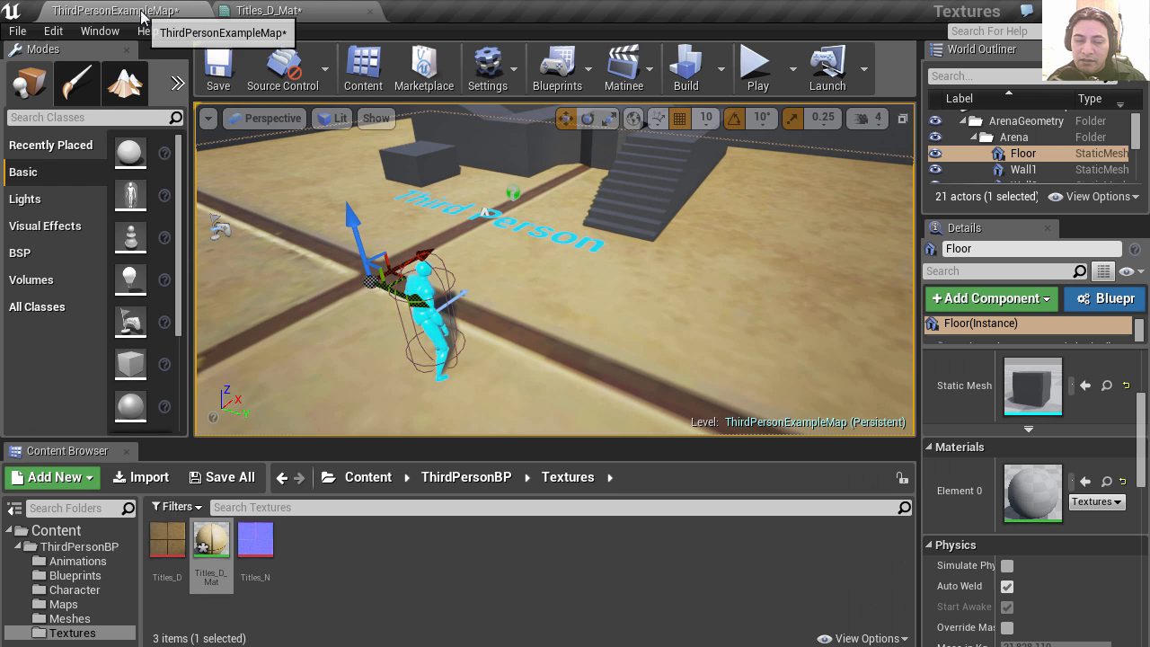
{"action": "left_click", "coordinate": [255, 541]}
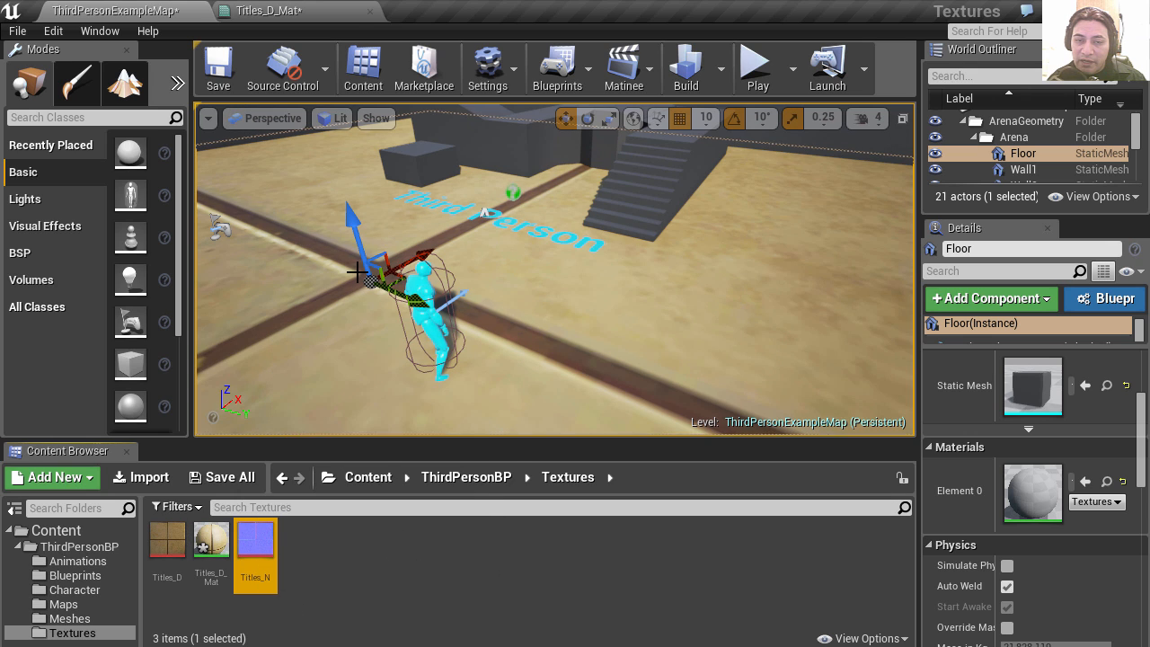
{"action": "left_click", "coordinate": [285, 13]}
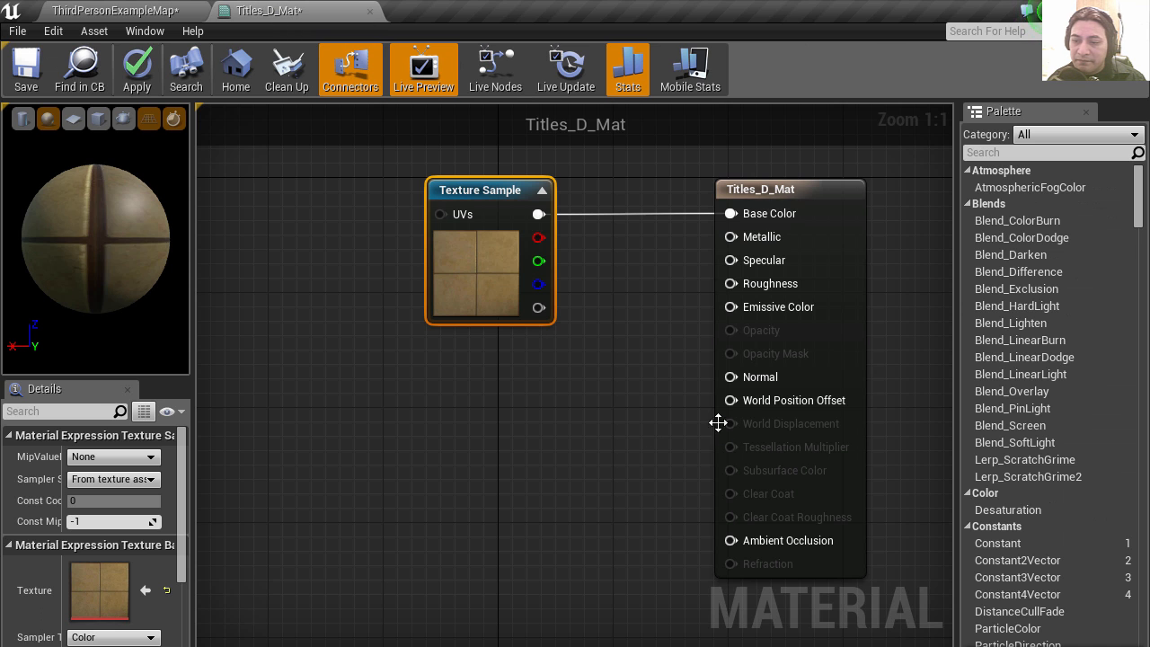
{"action": "left_click_drag", "start_coordinate": [730, 376], "coordinate": [458, 426]}
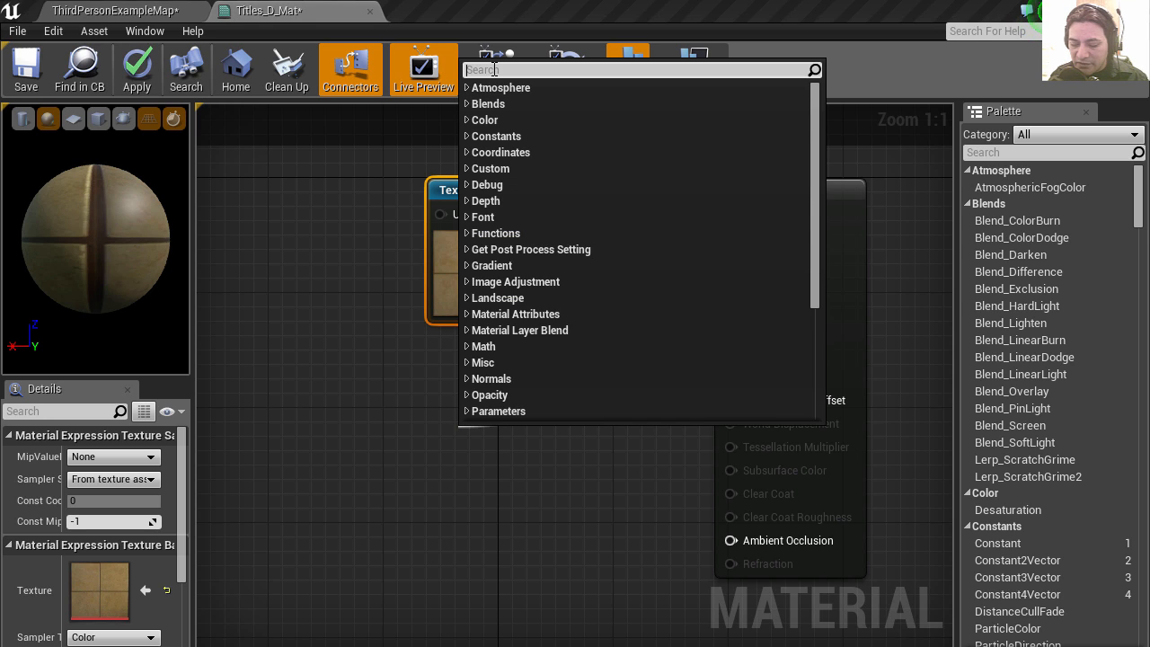
{"action": "type", "text": "Text"}
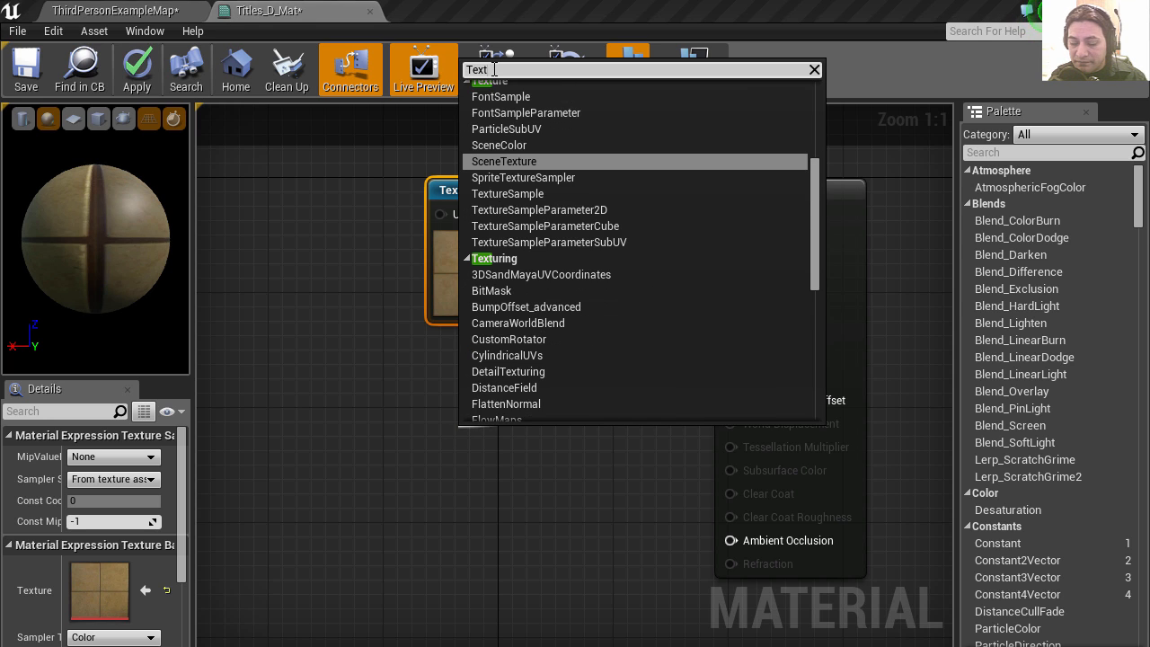
{"action": "type", "text": "ure sa"}
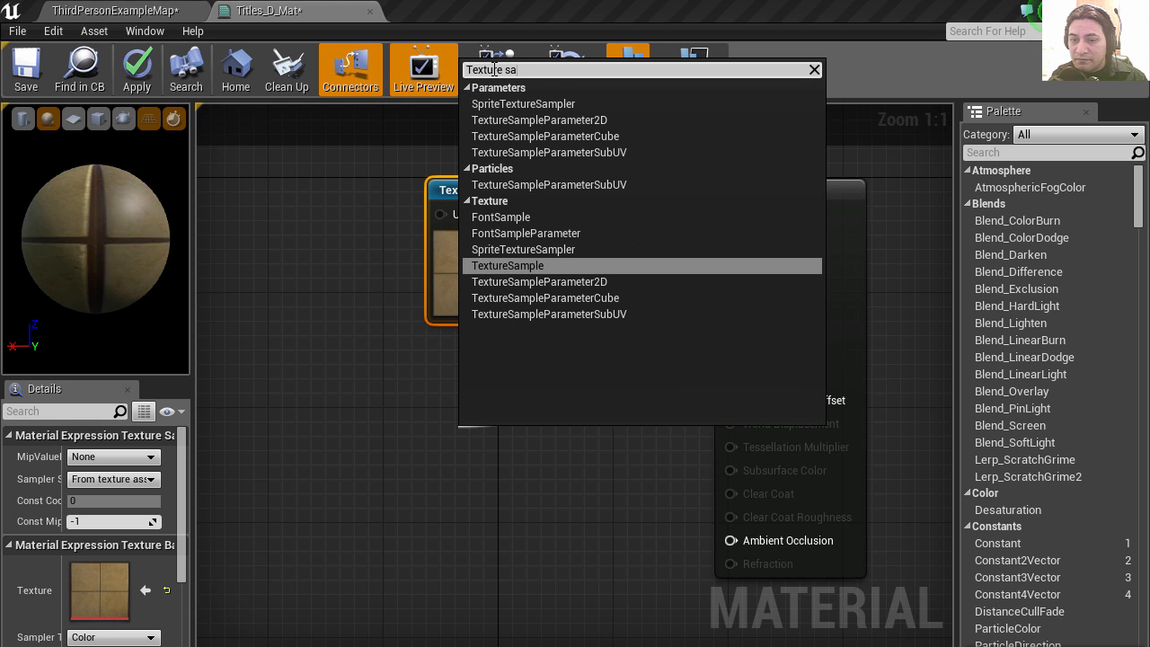
{"action": "left_click", "coordinate": [541, 267]}
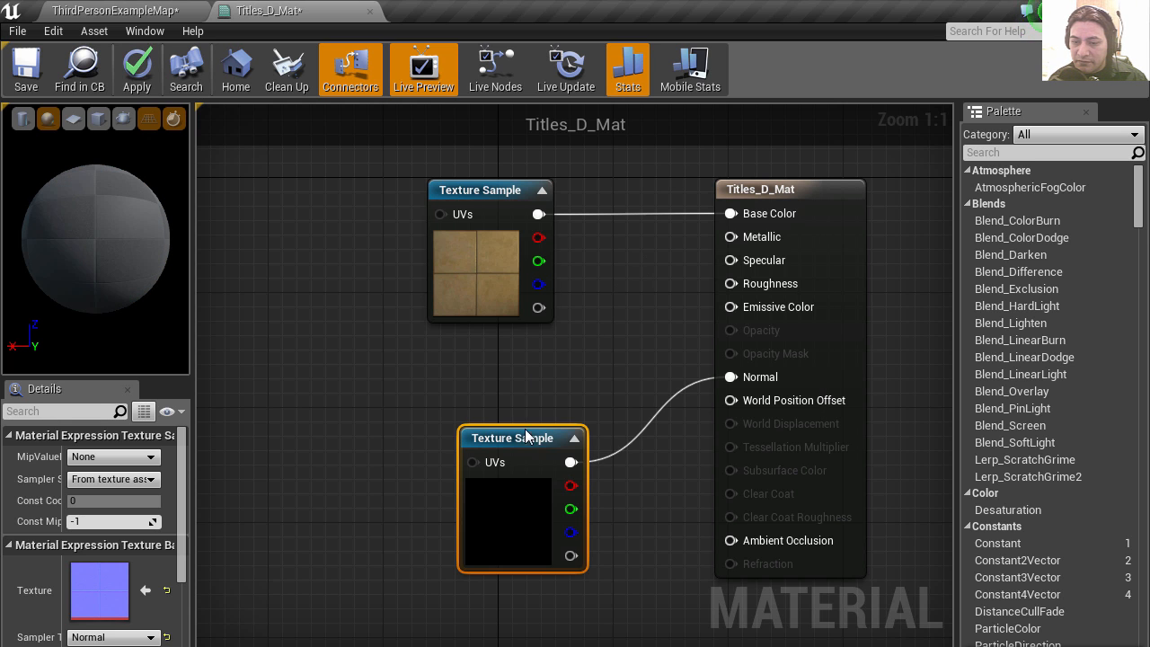
{"action": "left_click_drag", "start_coordinate": [518, 418], "coordinate": [501, 371]}
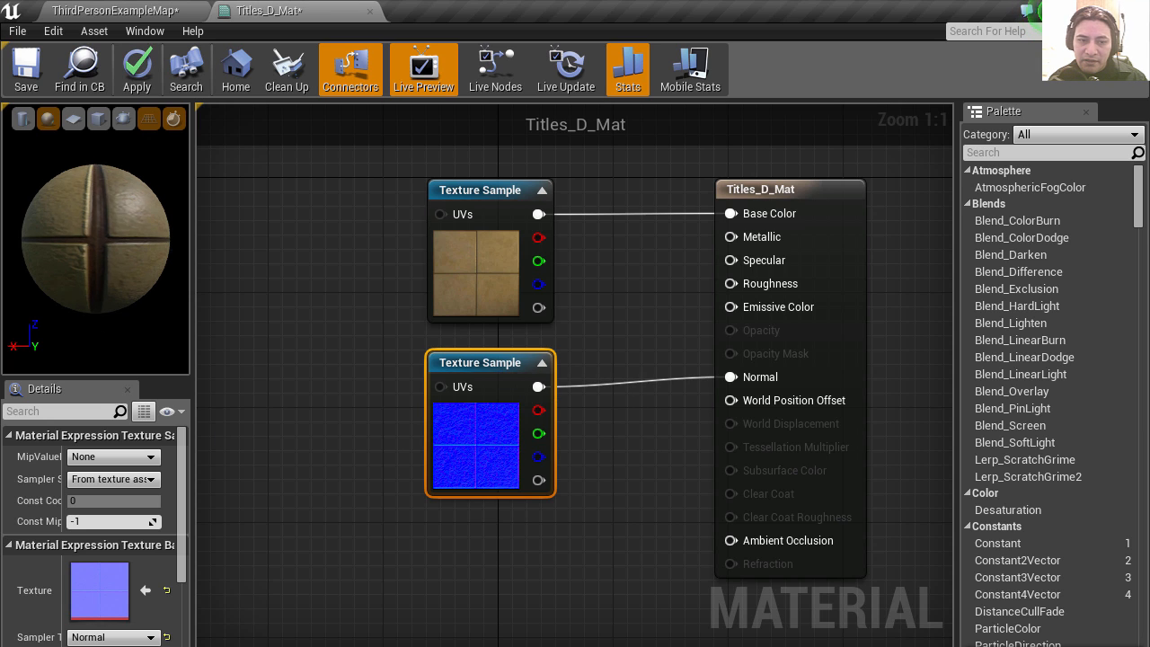
Examine the tile relief on the preview sphere, apply the material changes and return to the ThirdPersonExampleMap level.
{"action": "left_click_drag", "start_coordinate": [84, 240], "coordinate": [101, 248]}
{"action": "right_click_drag", "start_coordinate": [84, 241], "coordinate": [99, 215]}
{"action": "left_click_drag", "start_coordinate": [99, 216], "coordinate": [122, 226]}
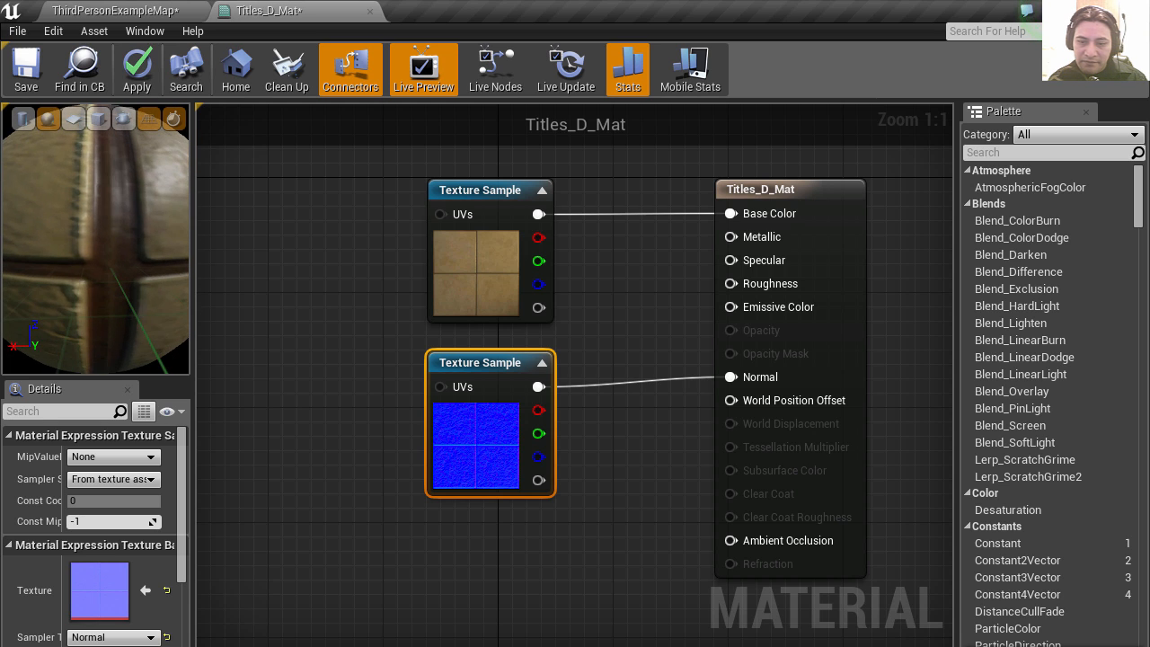
{"action": "left_click", "coordinate": [136, 85]}
{"action": "left_click", "coordinate": [121, 10]}
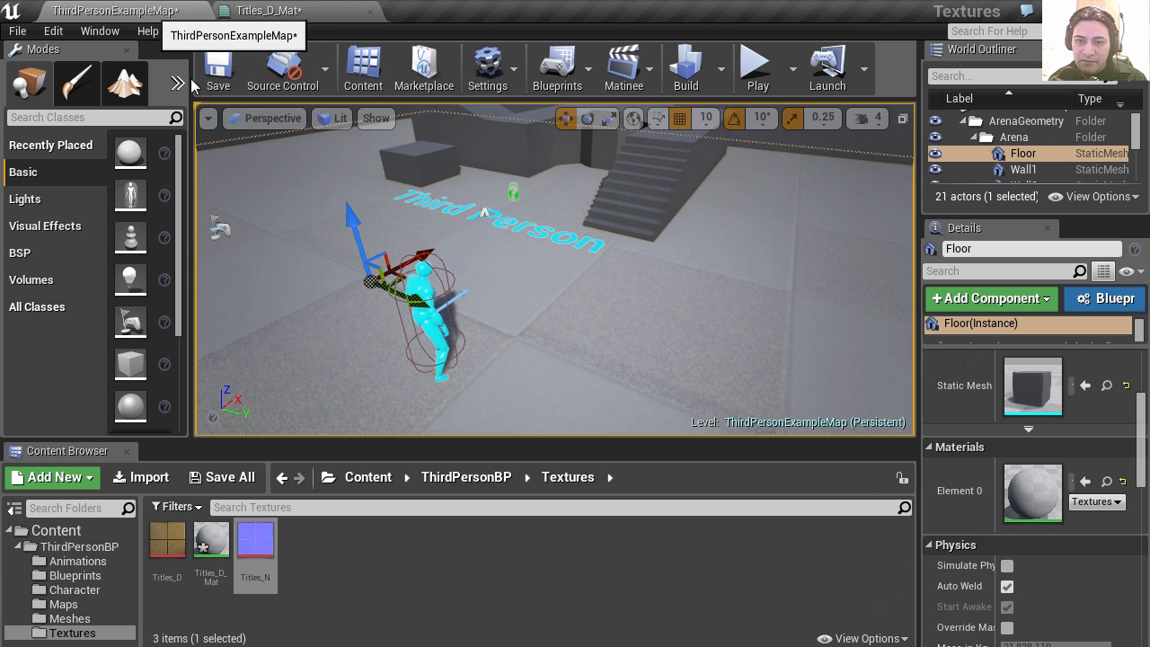
Play-test the level, running and jumping across the floor to examine the tile texture's scale, and inspect the floor in the viewport.
{"action": "left_click", "coordinate": [758, 79]}
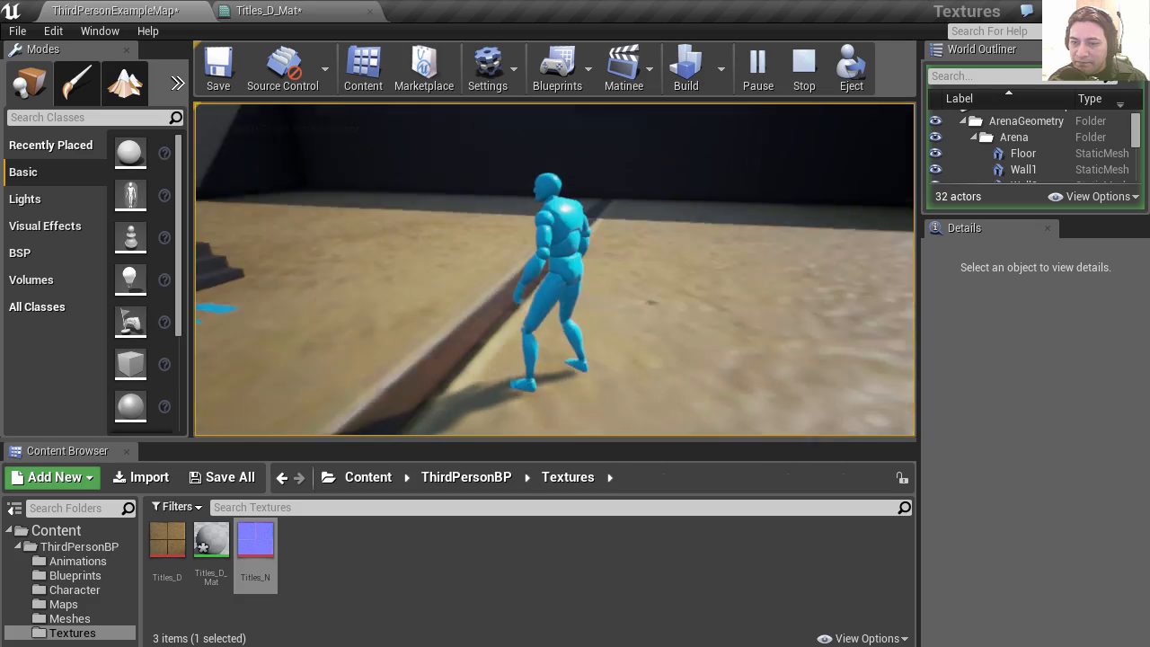
{"action": "key", "text": "w"}
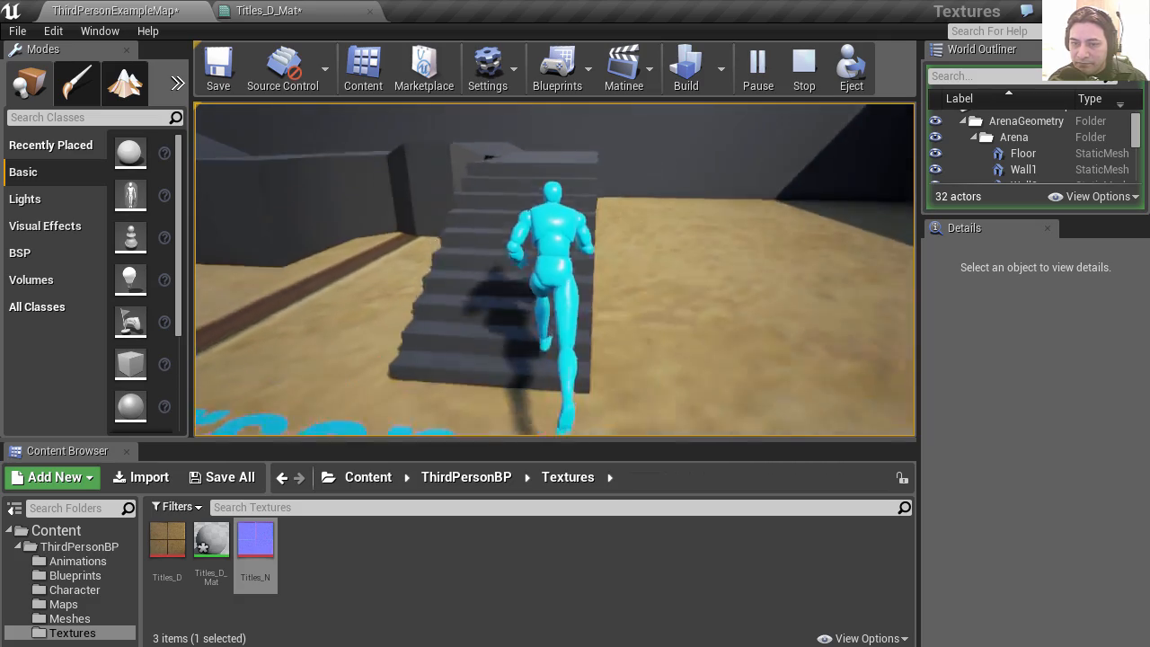
{"action": "key", "text": "space"}
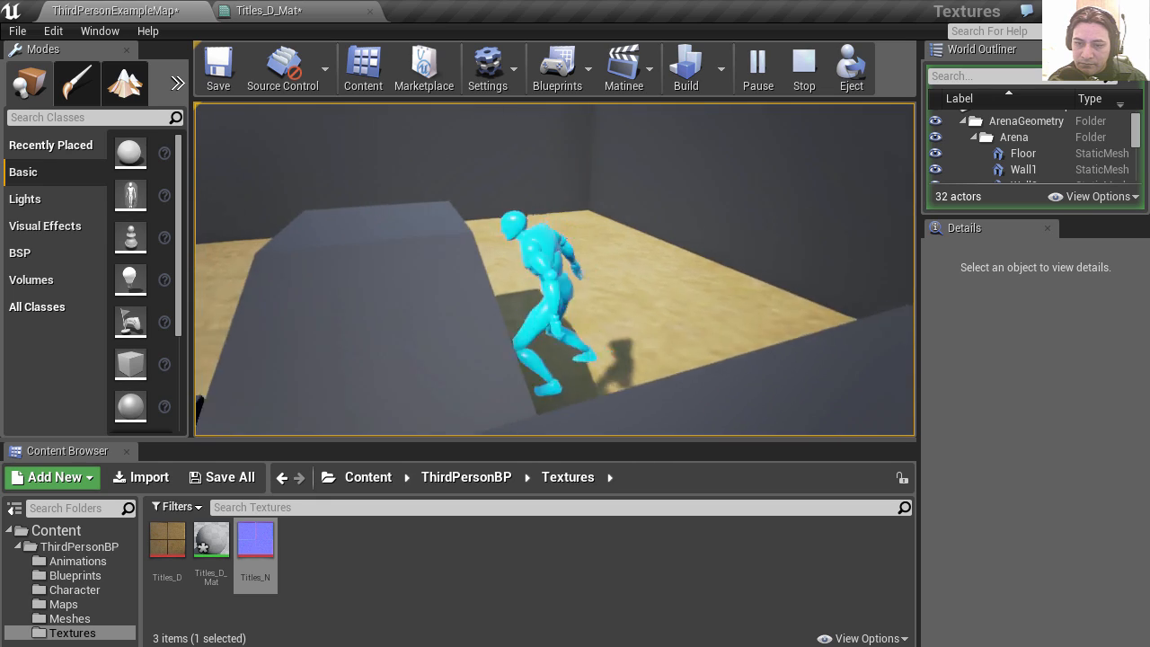
{"action": "key", "text": "w"}
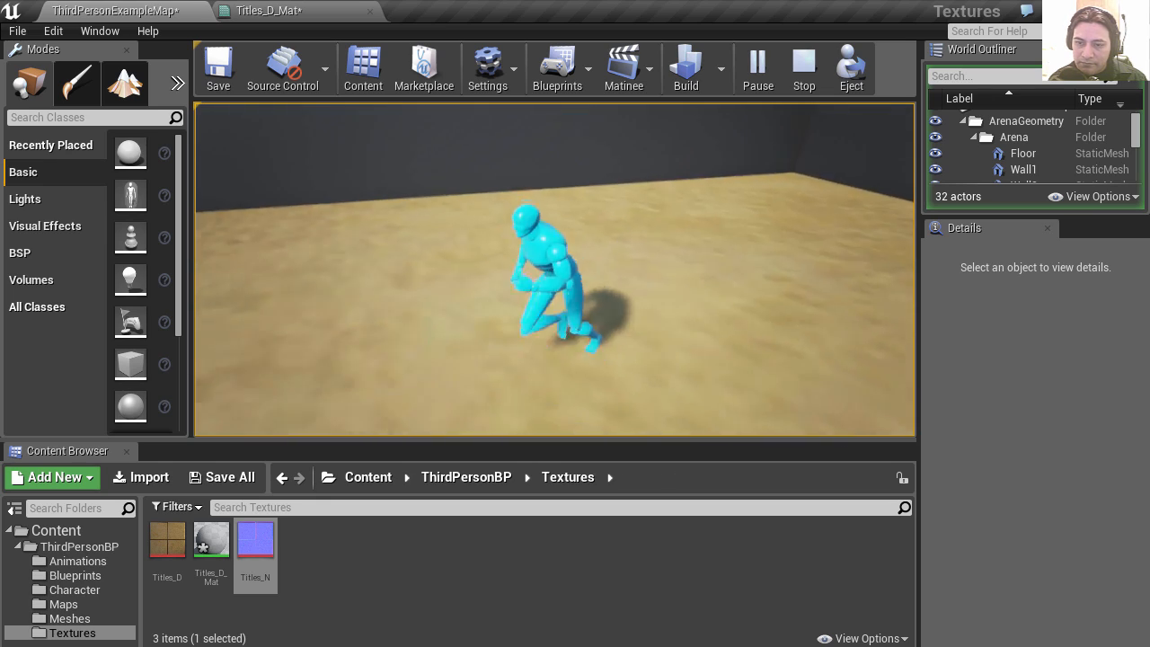
{"action": "key", "text": "Escape"}
{"action": "left_click", "coordinate": [599, 325]}
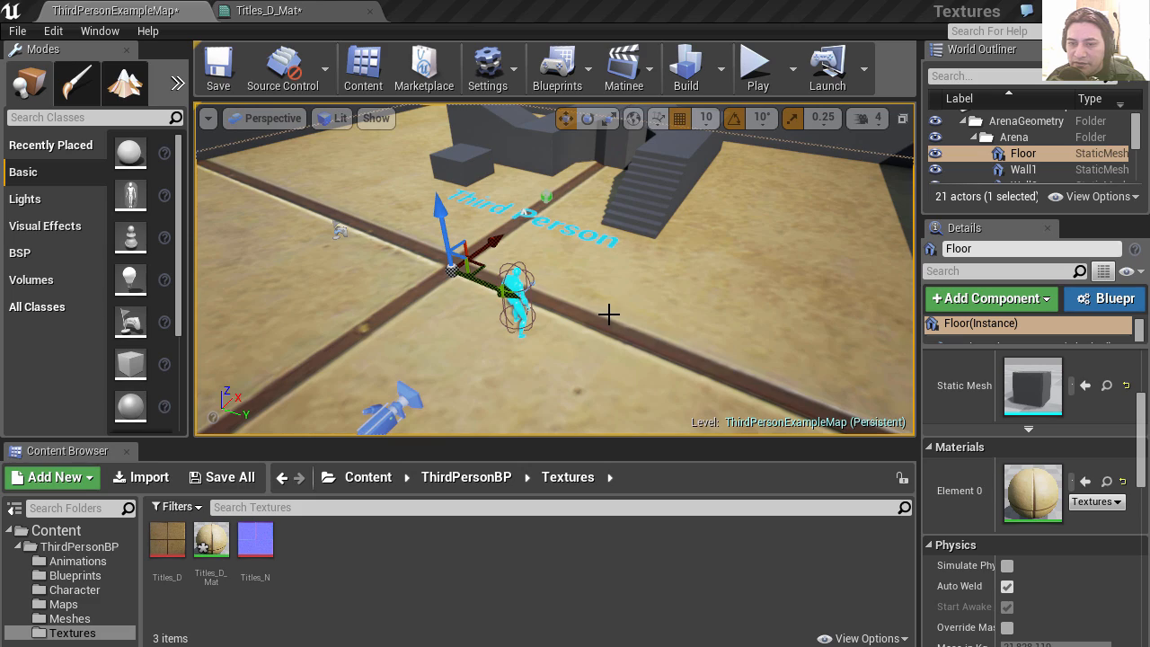
{"action": "right_click_drag", "start_coordinate": [609, 314], "coordinate": [520, 284]}
{"action": "right_click_drag", "start_coordinate": [447, 329], "coordinate": [370, 325]}
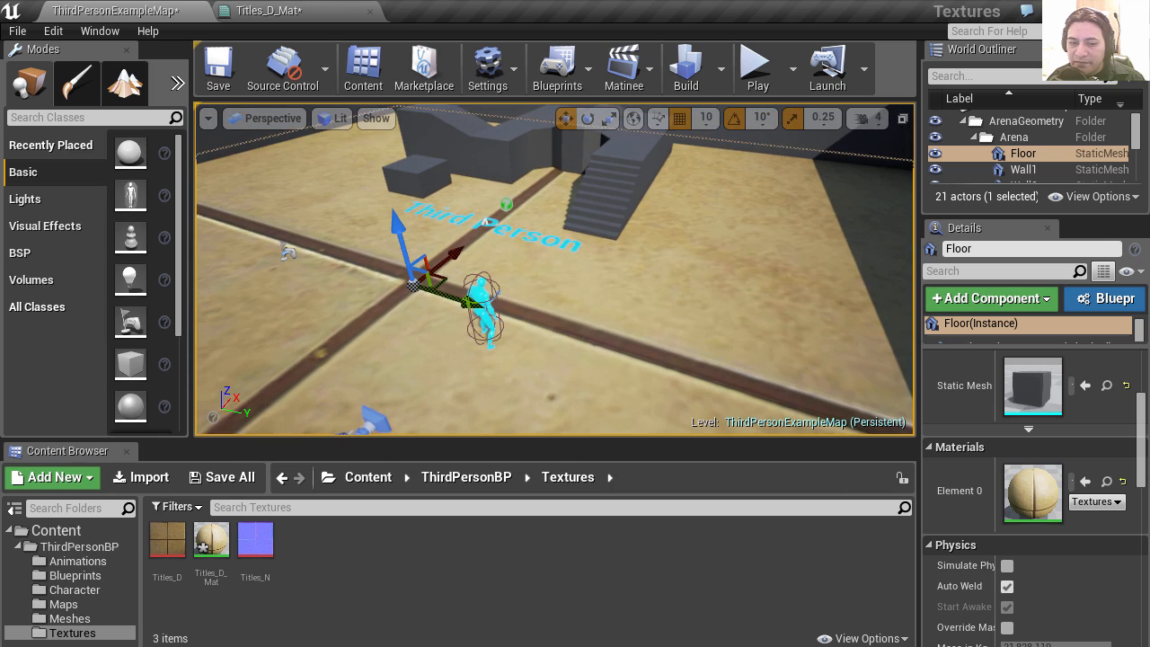
Return to the Titles_D_Mat material and shift both Texture Sample nodes closer to the output node.
{"action": "left_click", "coordinate": [270, 10]}
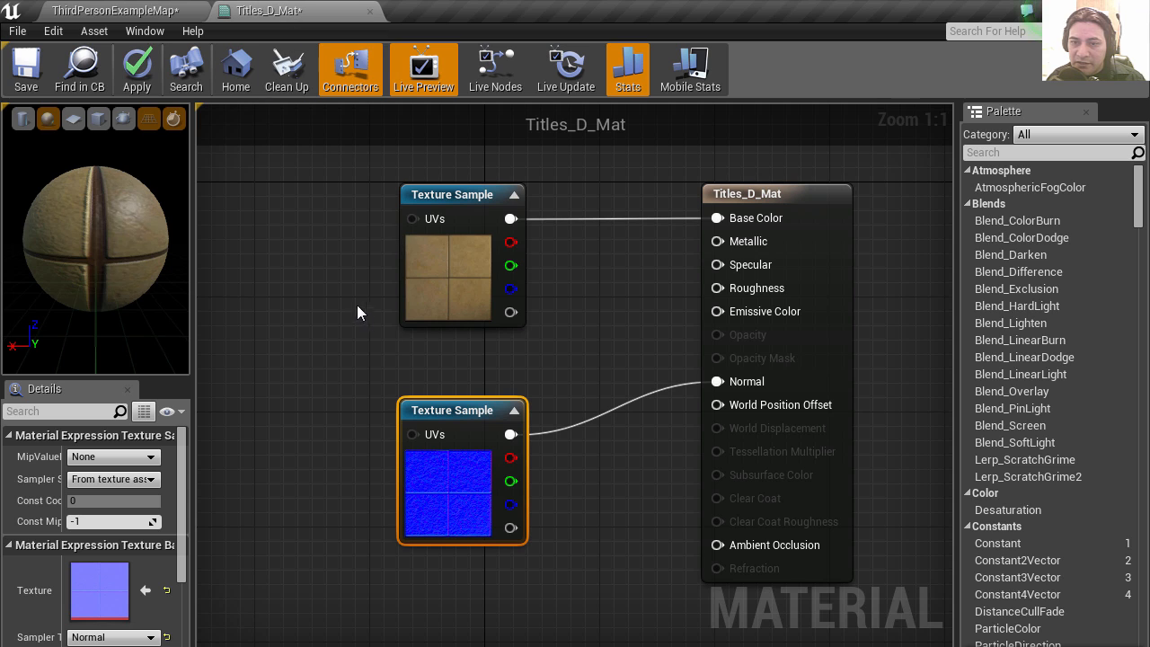
{"action": "left_click_drag", "start_coordinate": [454, 194], "coordinate": [511, 180]}
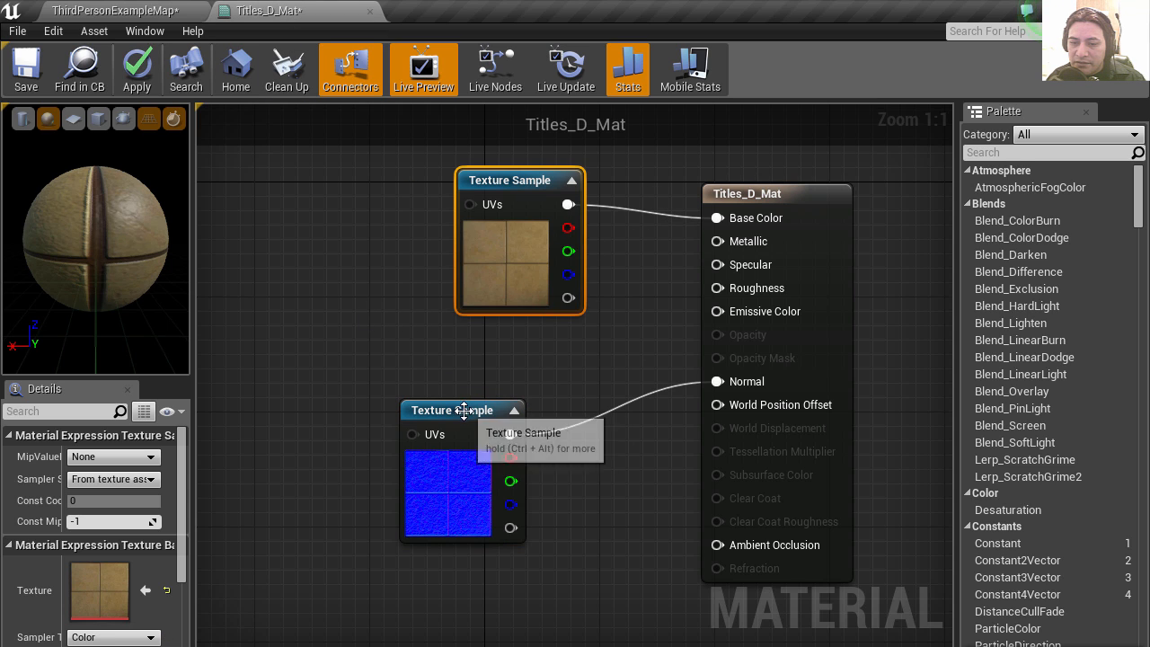
{"action": "left_click_drag", "start_coordinate": [460, 415], "coordinate": [532, 386]}
Add a TextureCoordinate node on the diffuse Texture Sample's UVs input and place it in front of that sample.
{"action": "left_click_drag", "start_coordinate": [513, 185], "coordinate": [378, 248]}
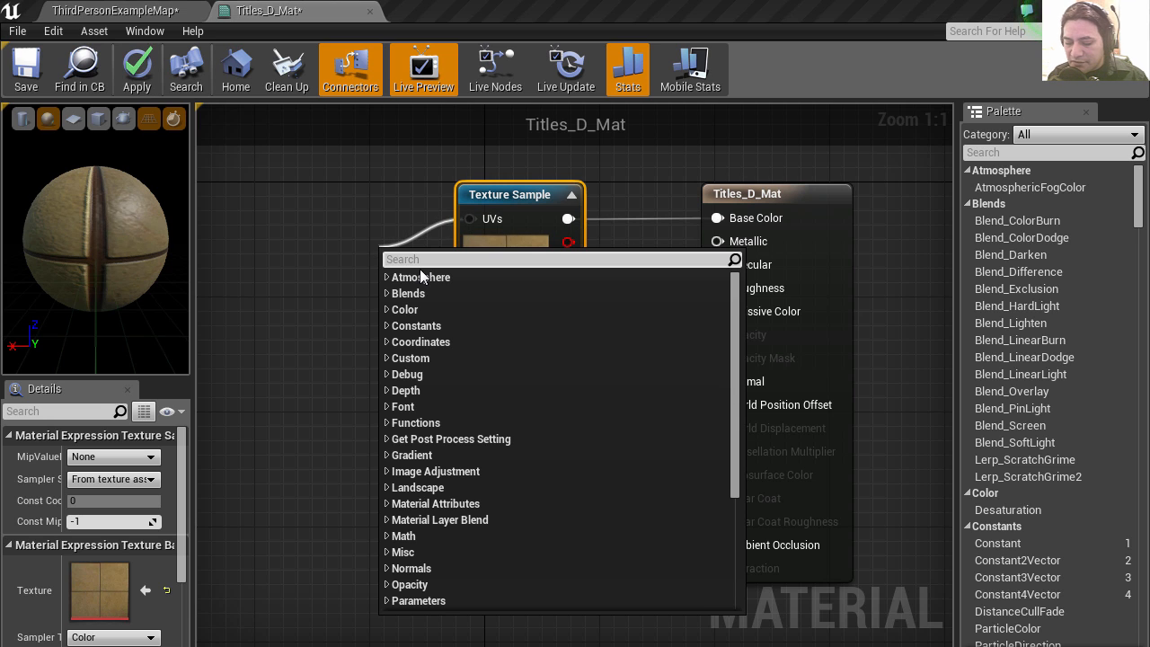
{"action": "type", "text": "Texc"}
{"action": "key", "text": "BackSpace"}
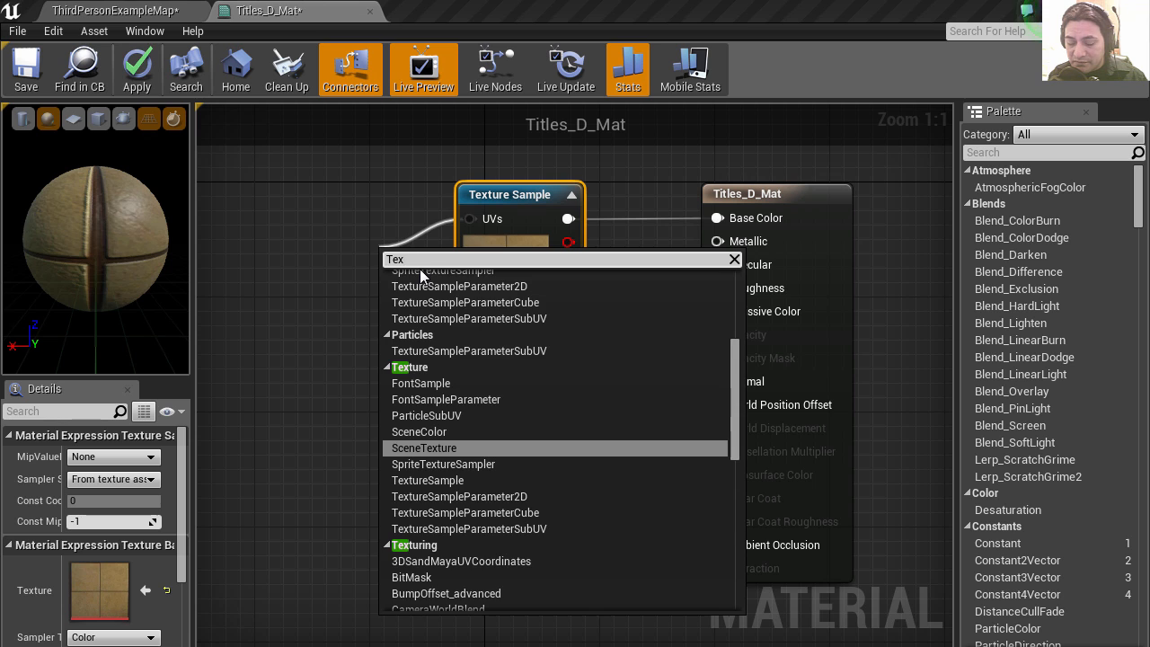
{"action": "type", "text": "turec"}
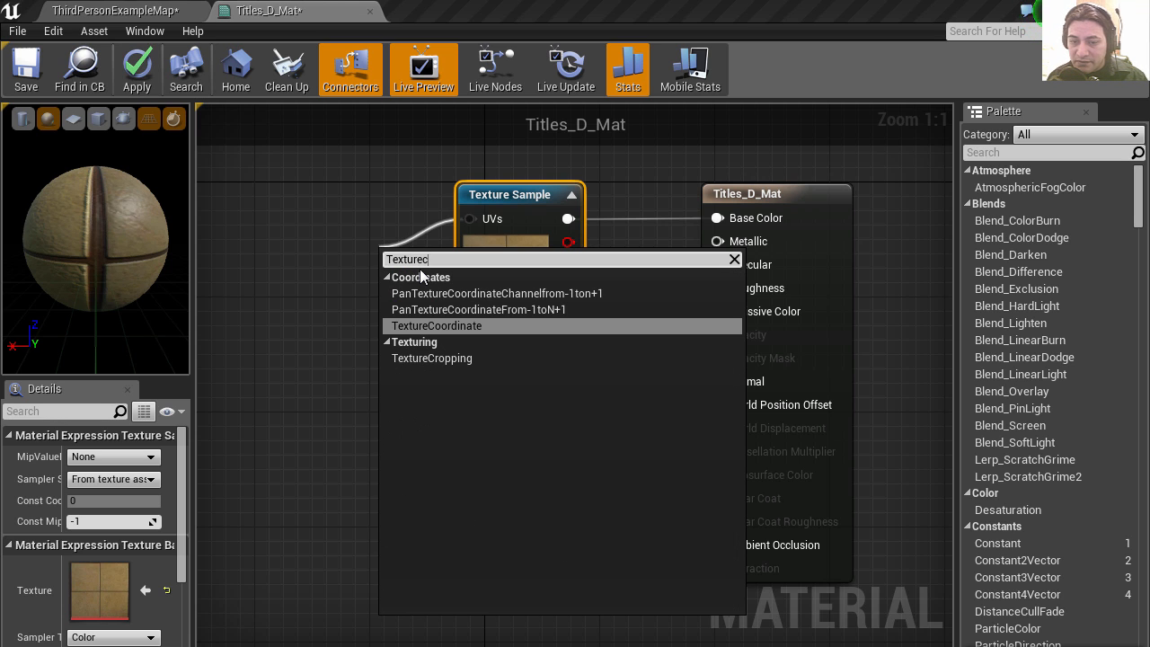
{"action": "left_click", "coordinate": [436, 328]}
{"action": "left_click_drag", "start_coordinate": [414, 259], "coordinate": [329, 213]}
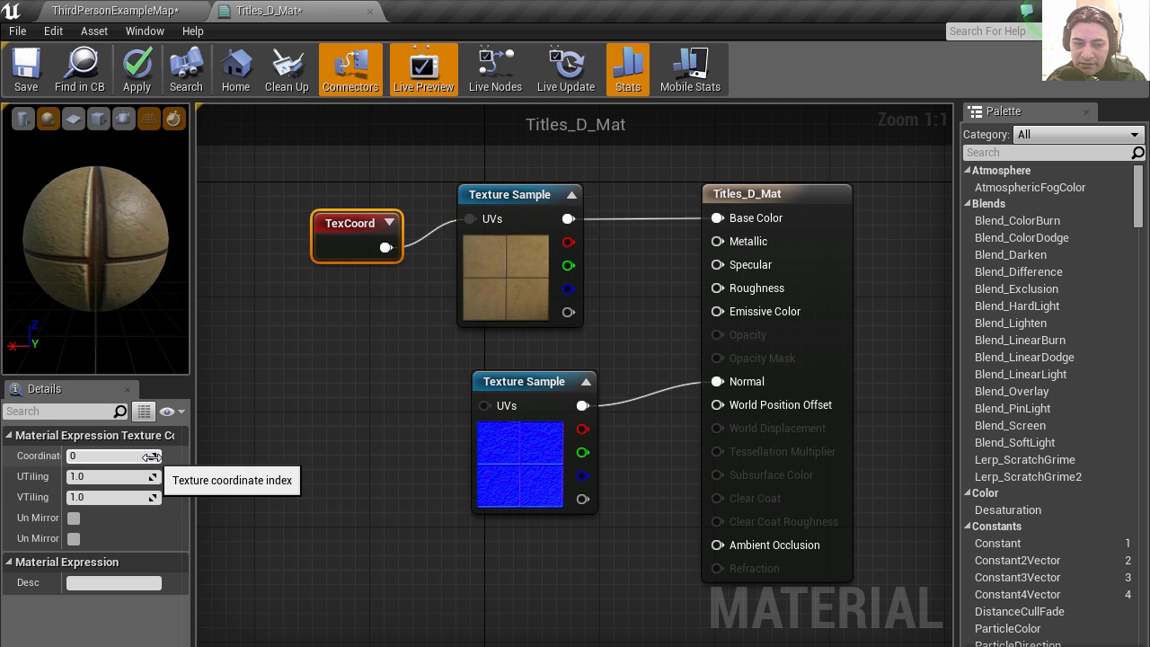
Set the diffuse TexCoord node's UTiling and VTiling to 10.
{"action": "left_click", "coordinate": [110, 477]}
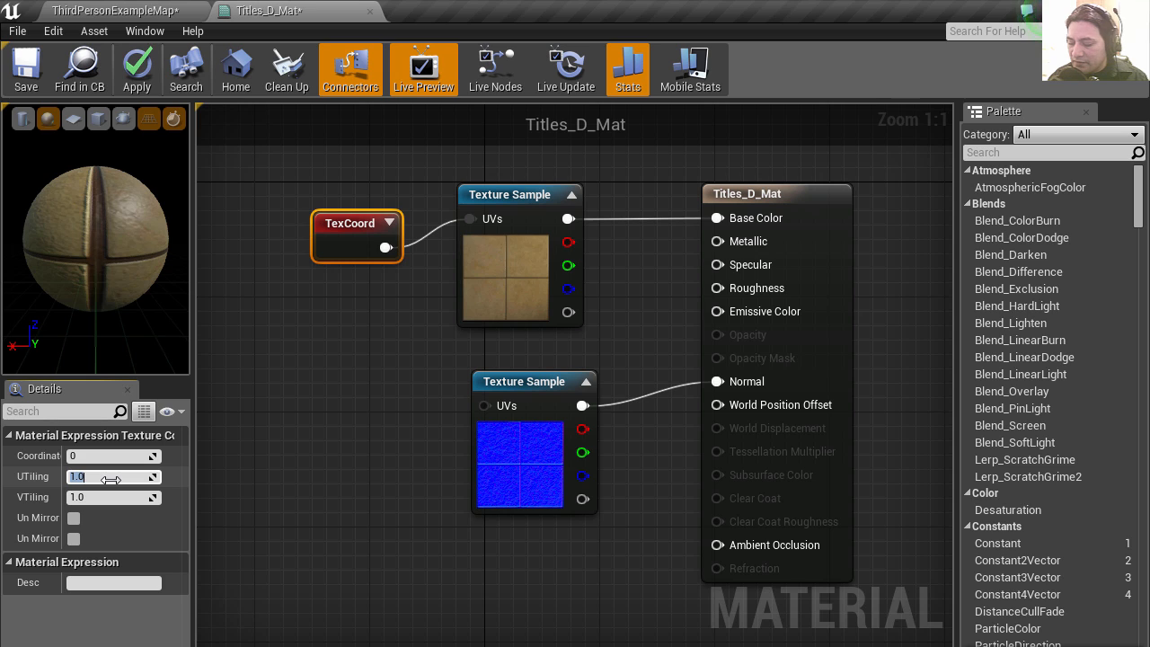
{"action": "type", "text": "10"}
{"action": "left_click", "coordinate": [109, 500]}
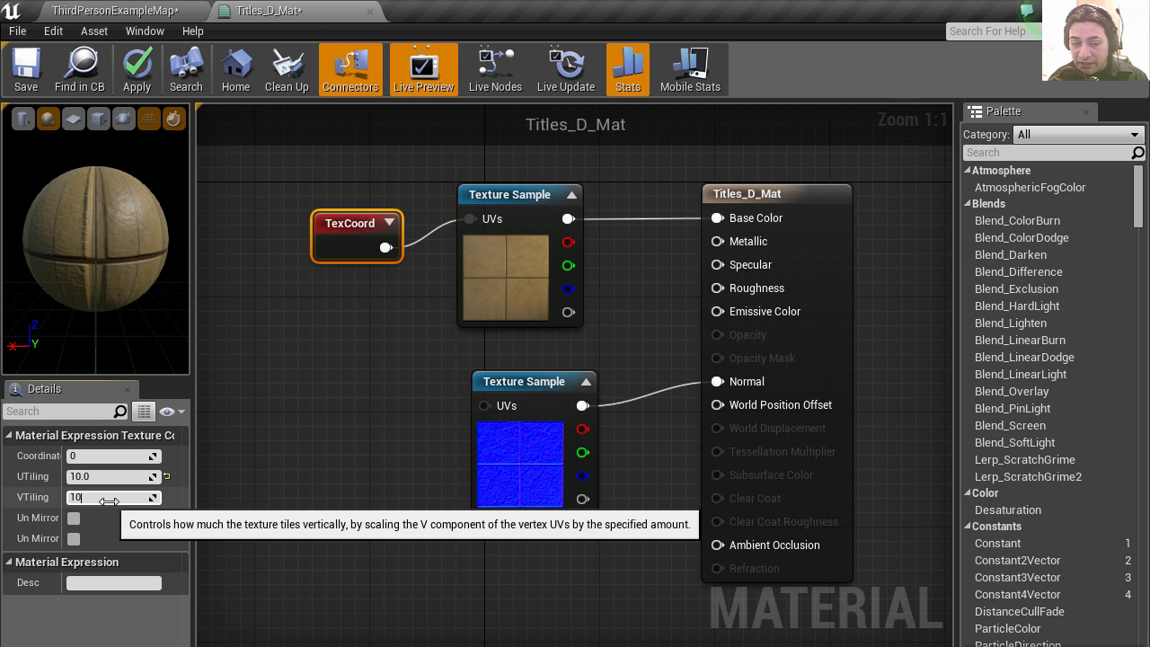
{"action": "left_click", "coordinate": [296, 473]}
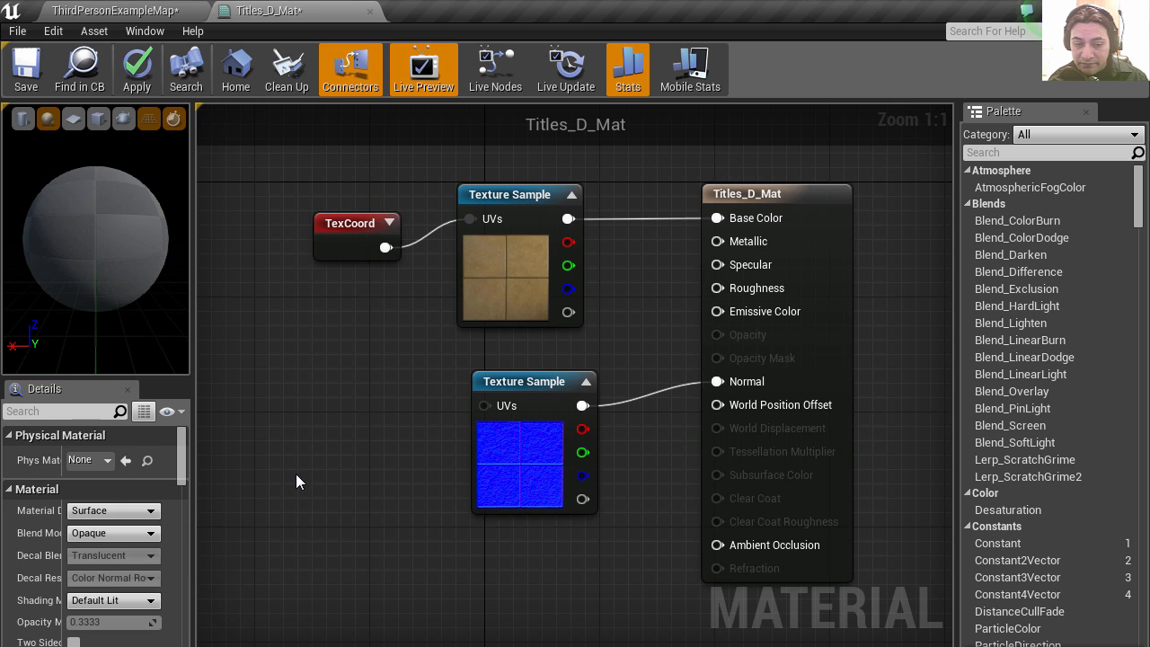
Duplicate the TexCoord node, place the copy beside the normal map sample and connect it to that sample's UVs input.
{"action": "left_click", "coordinate": [342, 232]}
{"action": "key", "text": "ctrl+w"}
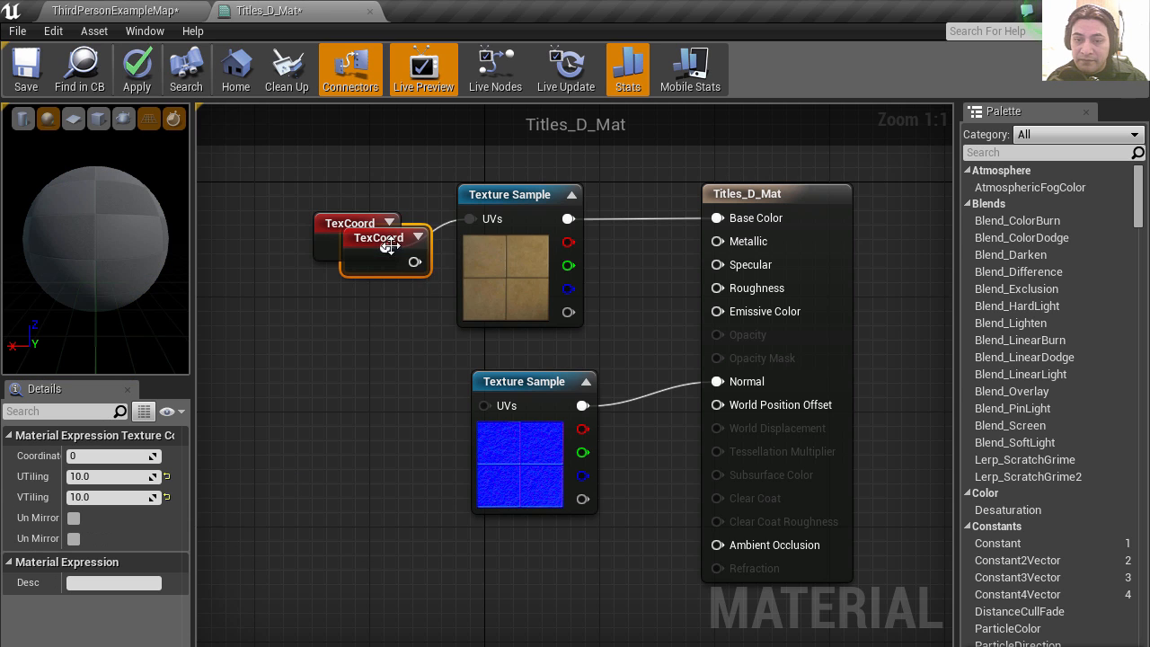
{"action": "left_click_drag", "start_coordinate": [374, 236], "coordinate": [328, 395]}
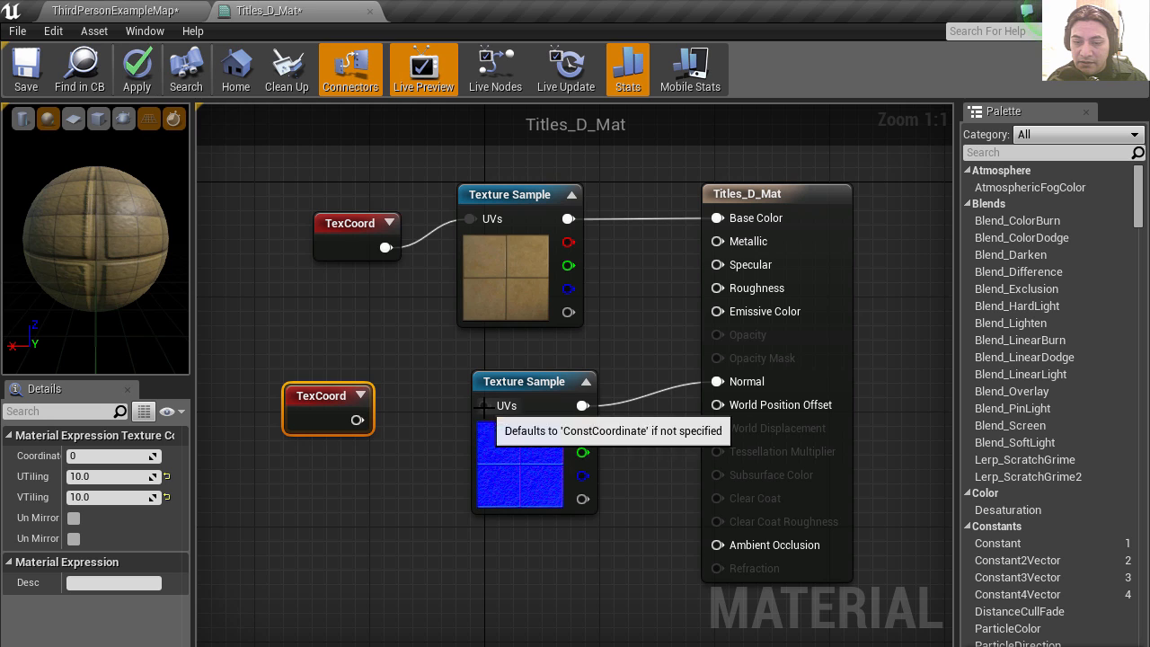
{"action": "left_click_drag", "start_coordinate": [485, 405], "coordinate": [358, 421]}
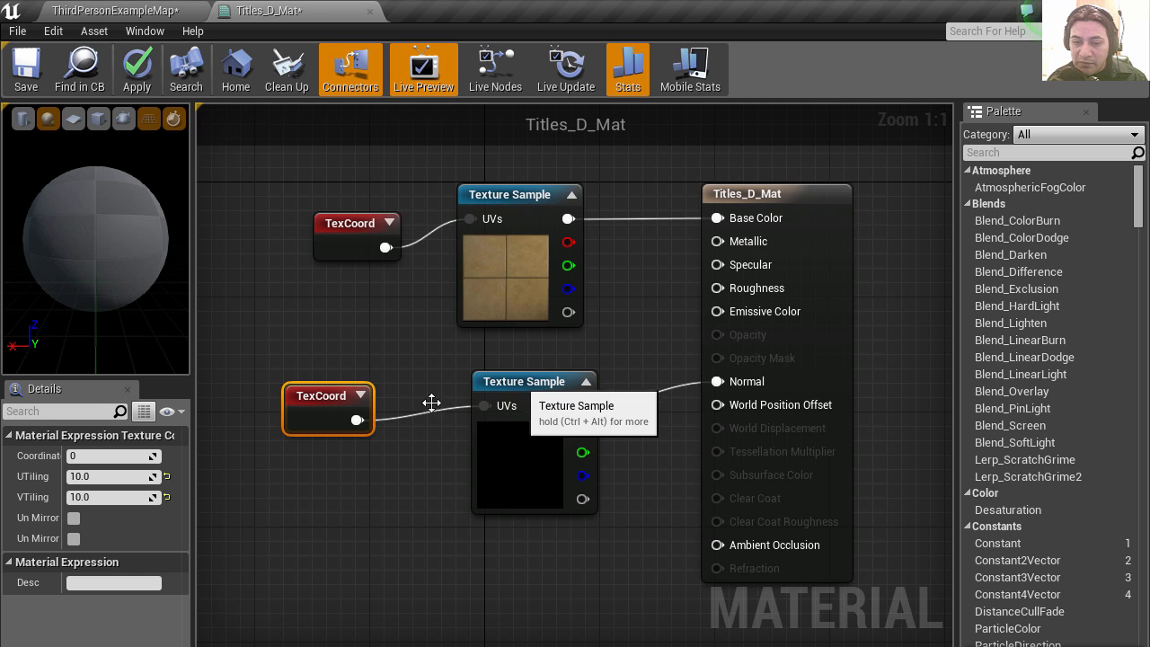
Check the tiling on the preview sphere, apply the material changes and return to the ThirdPersonExampleMap level.
{"action": "mouse_move", "coordinate": [131, 248]}
{"action": "left_mouse_down"}
{"action": "mouse_move", "coordinate": [158, 257]}
{"action": "mouse_move", "coordinate": [140, 262]}
{"action": "left_mouse_up"}
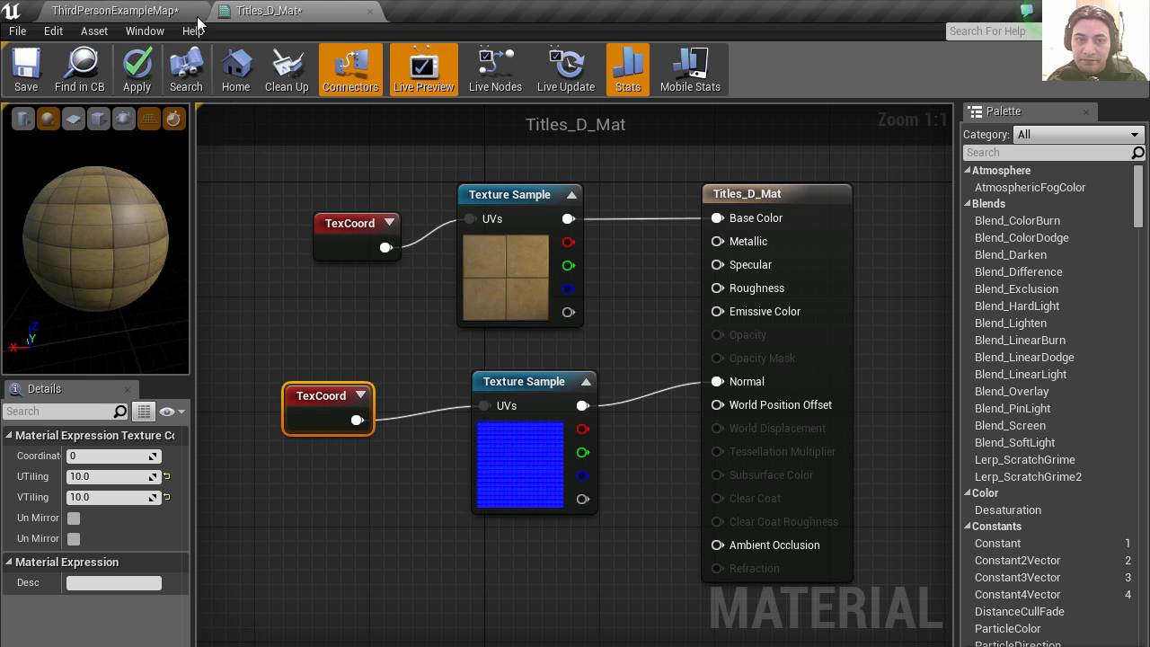
{"action": "left_click", "coordinate": [135, 11]}
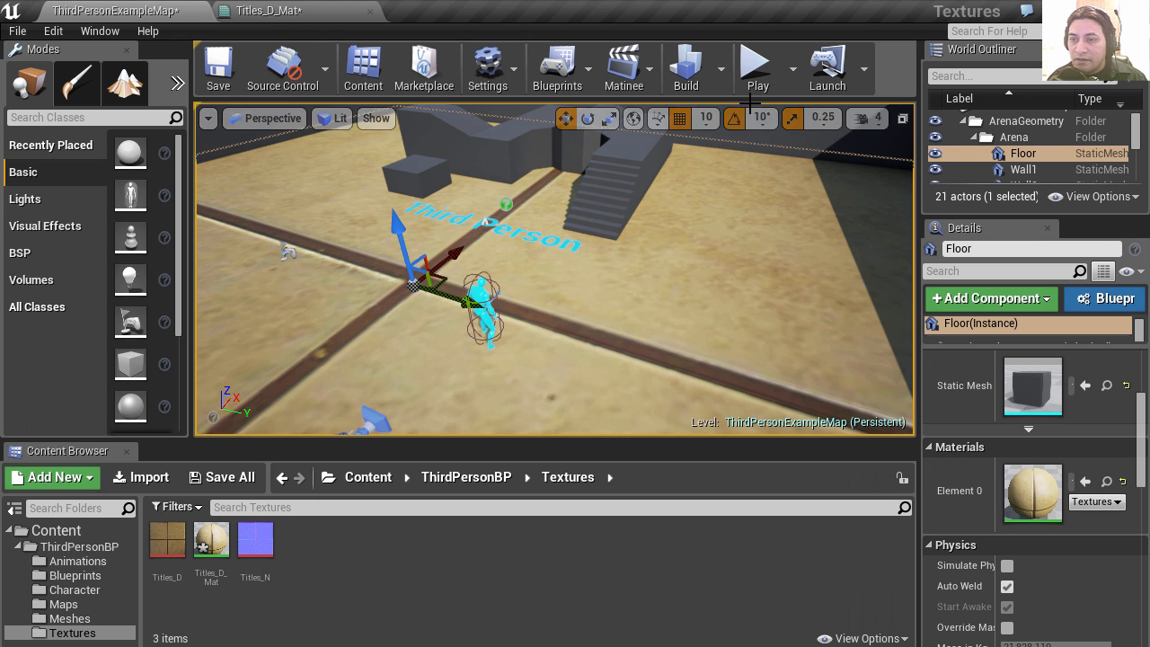
{"action": "left_click", "coordinate": [301, 11]}
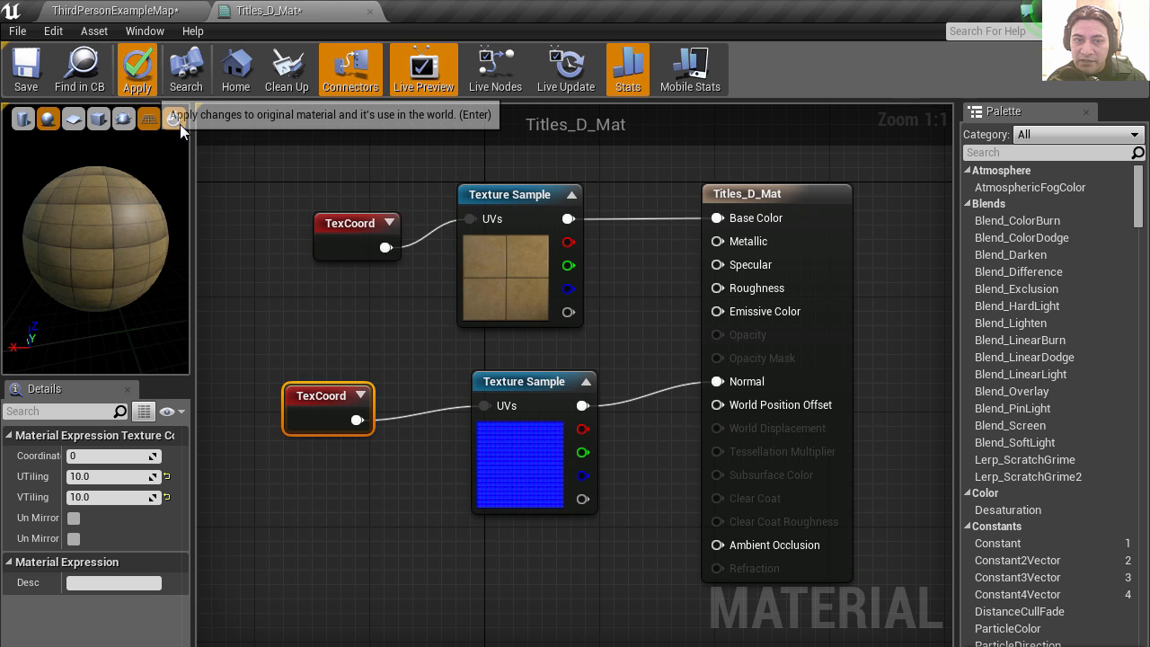
{"action": "left_click", "coordinate": [125, 9]}
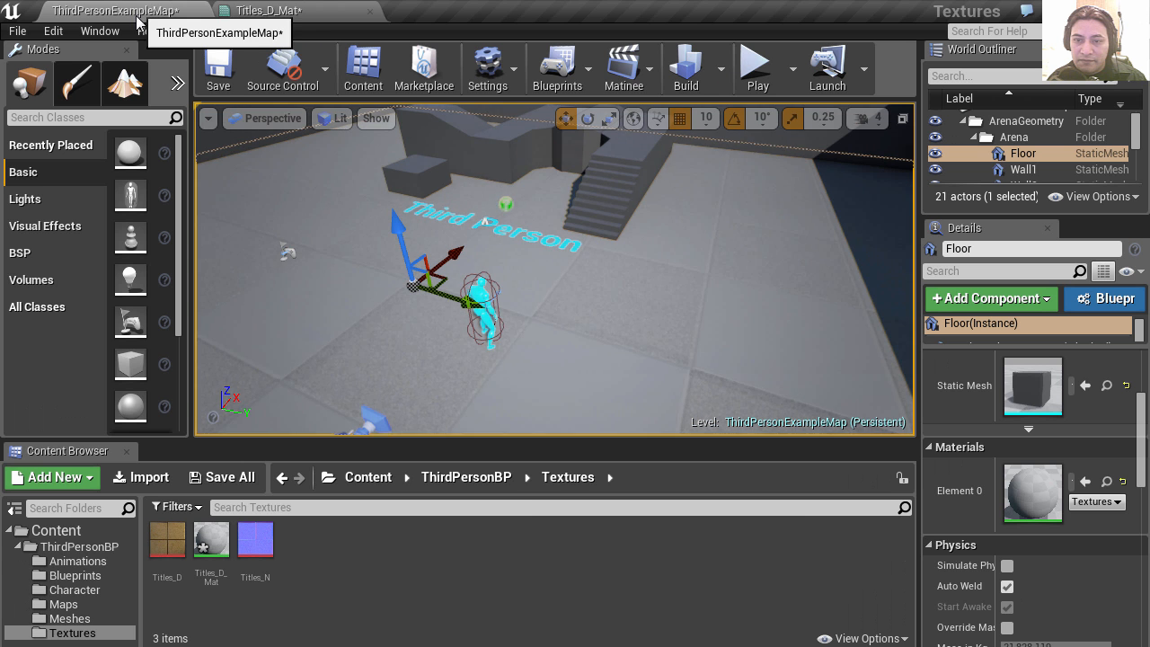
Play-test the level, running the character in several directions to examine the repeated floor tiles.
{"action": "left_click", "coordinate": [754, 75]}
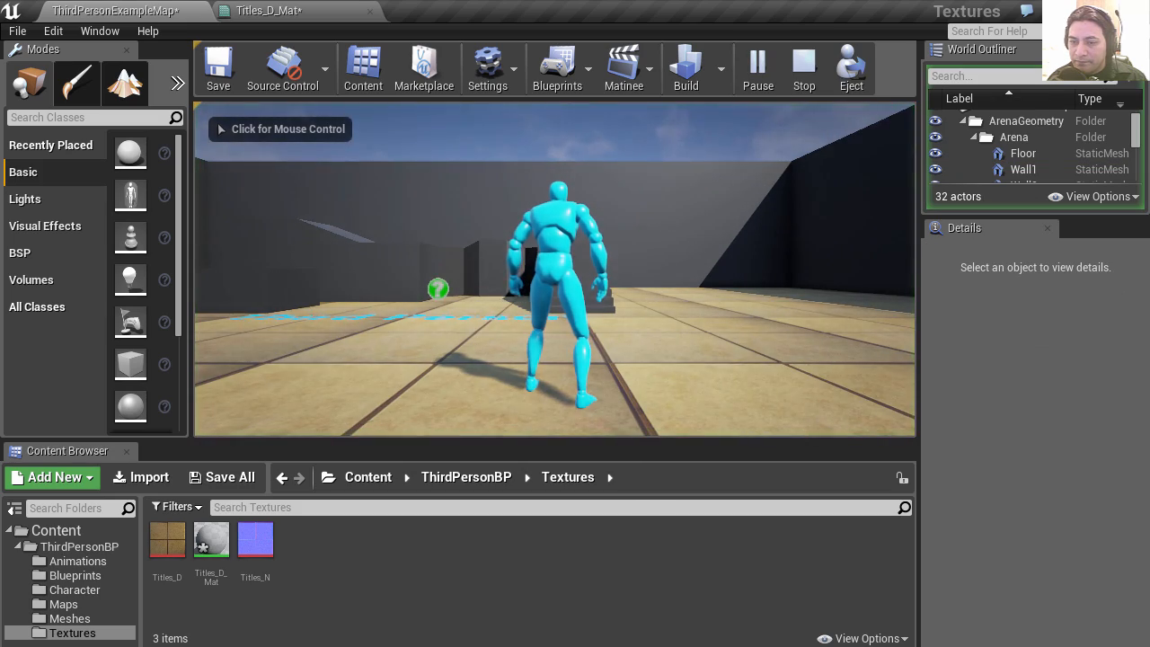
{"action": "left_click", "coordinate": [575, 261]}
{"action": "key", "text": "d"}
{"action": "key", "text": "s"}
{"action": "key", "text": "a"}
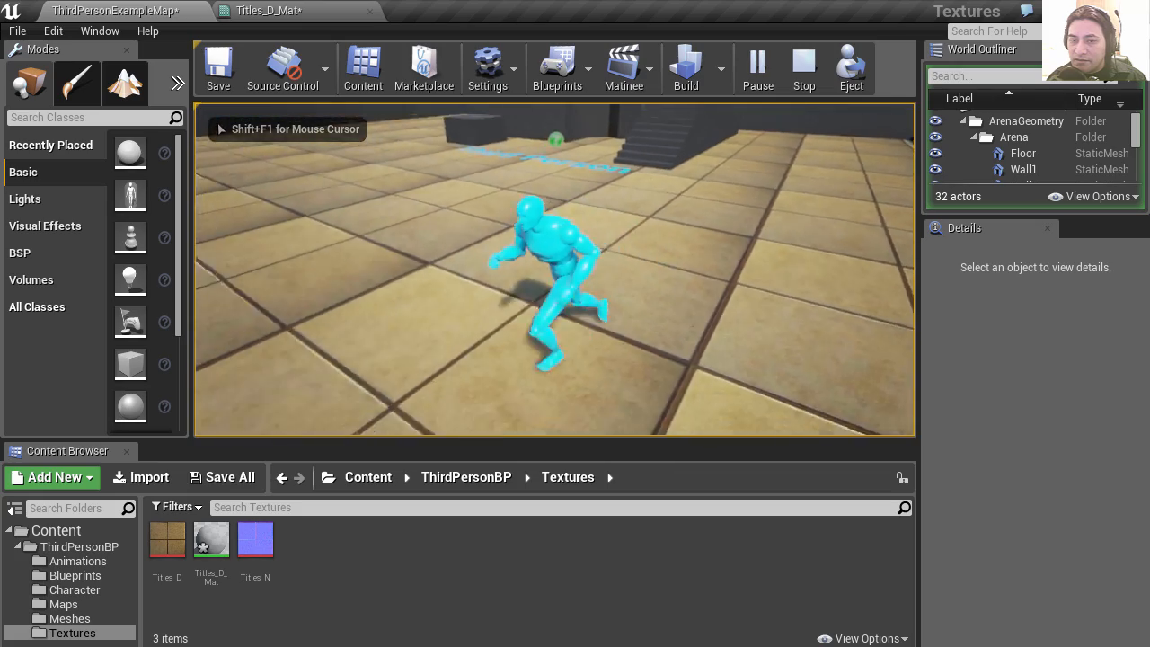
{"action": "key", "text": "w"}
{"action": "key", "text": "d"}
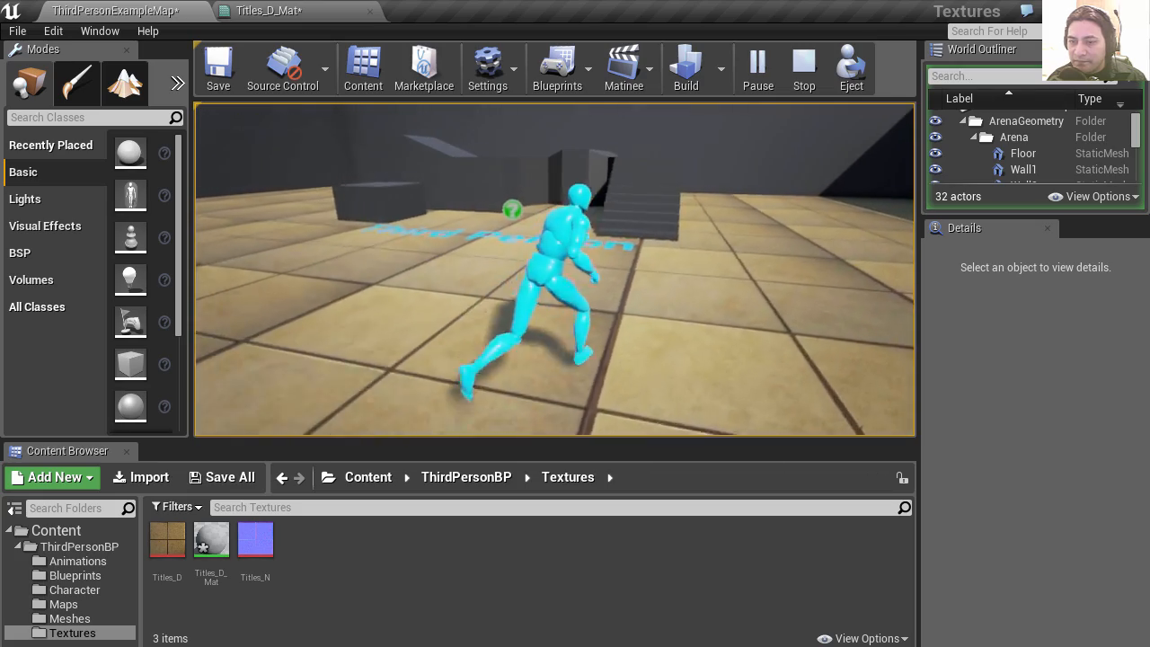
{"action": "key", "text": "Escape"}
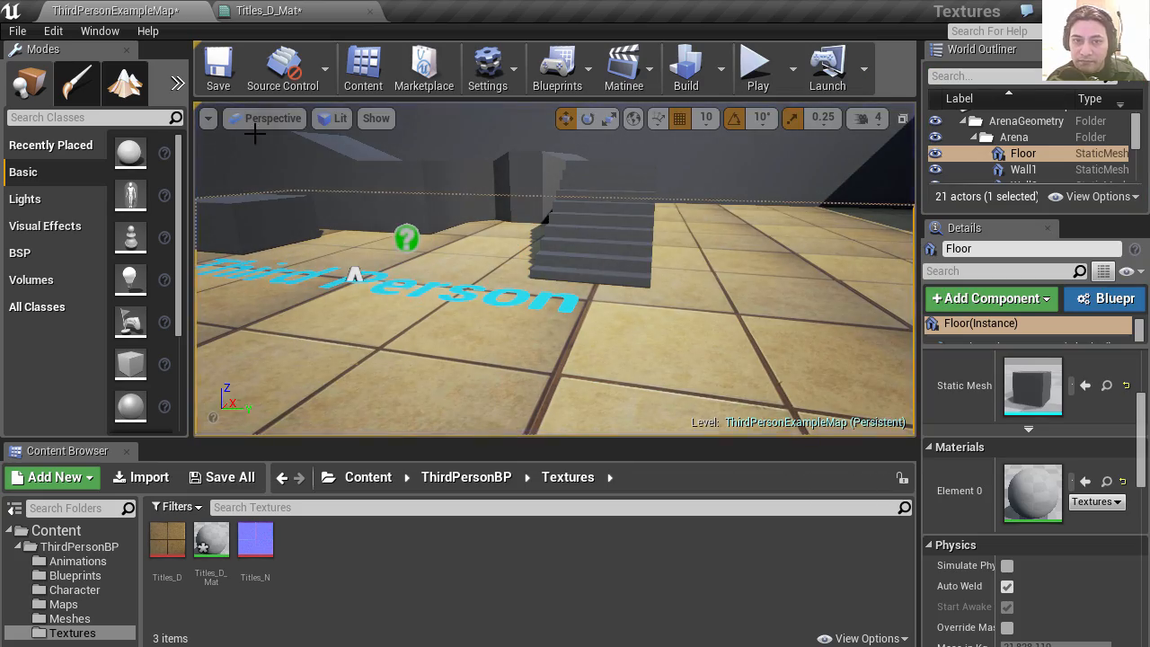
In Titles_D_Mat, set the normal map TexCoord node's UTiling and VTiling to 30.
{"action": "left_click", "coordinate": [296, 10]}
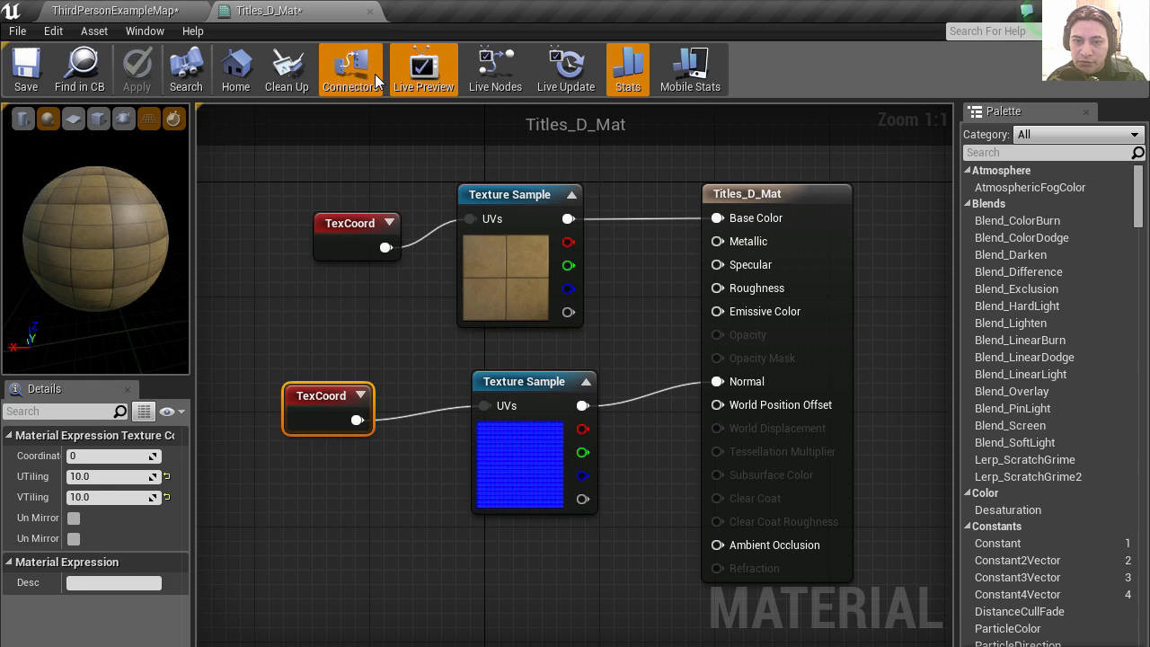
{"action": "left_click", "coordinate": [109, 483]}
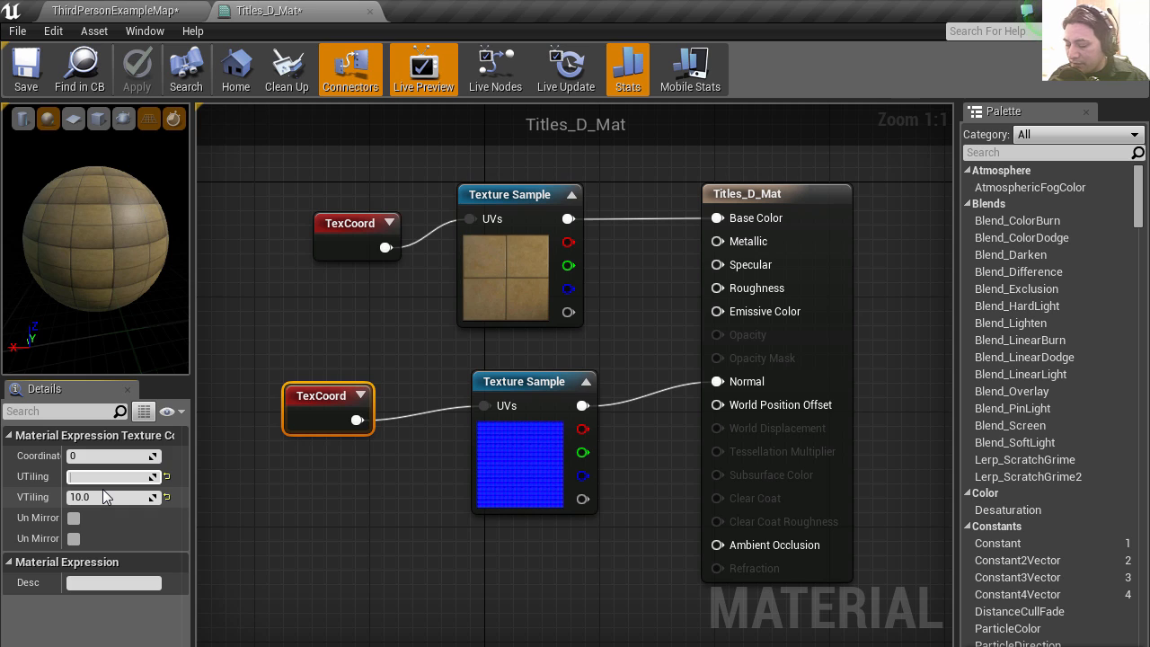
{"action": "left_click", "coordinate": [106, 496]}
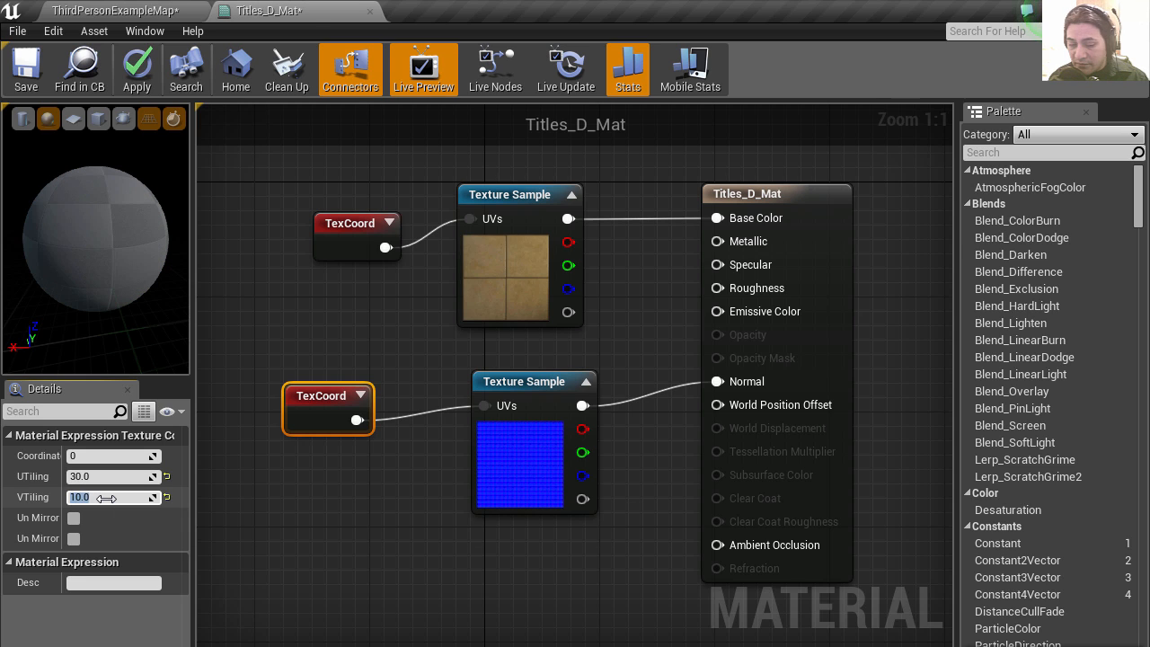
{"action": "type", "text": "30"}
{"action": "key", "text": "Return"}
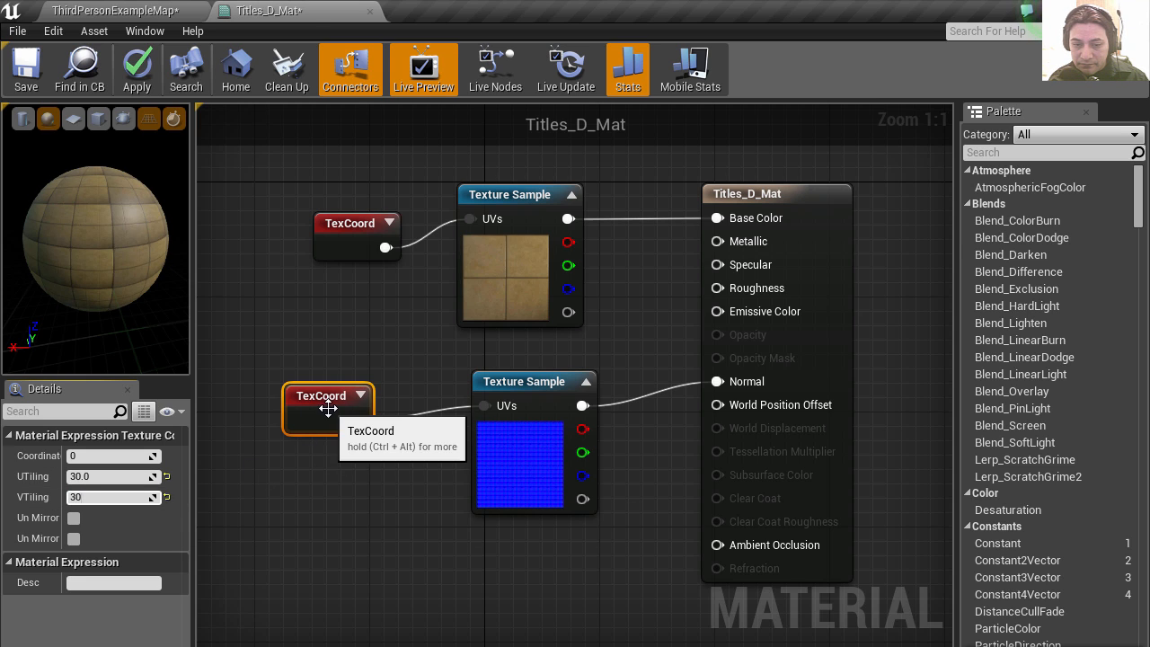
Set the diffuse TexCoord node's UTiling and VTiling to 30, apply the material changes and return to the level.
{"action": "left_click", "coordinate": [352, 229]}
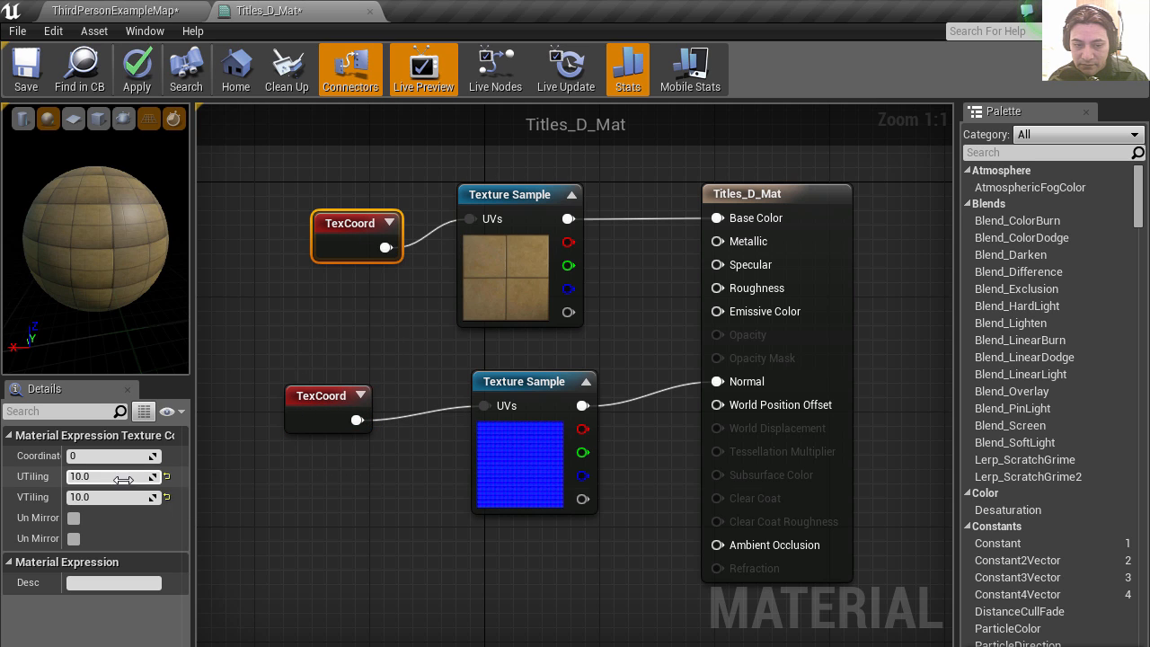
{"action": "left_click", "coordinate": [115, 476]}
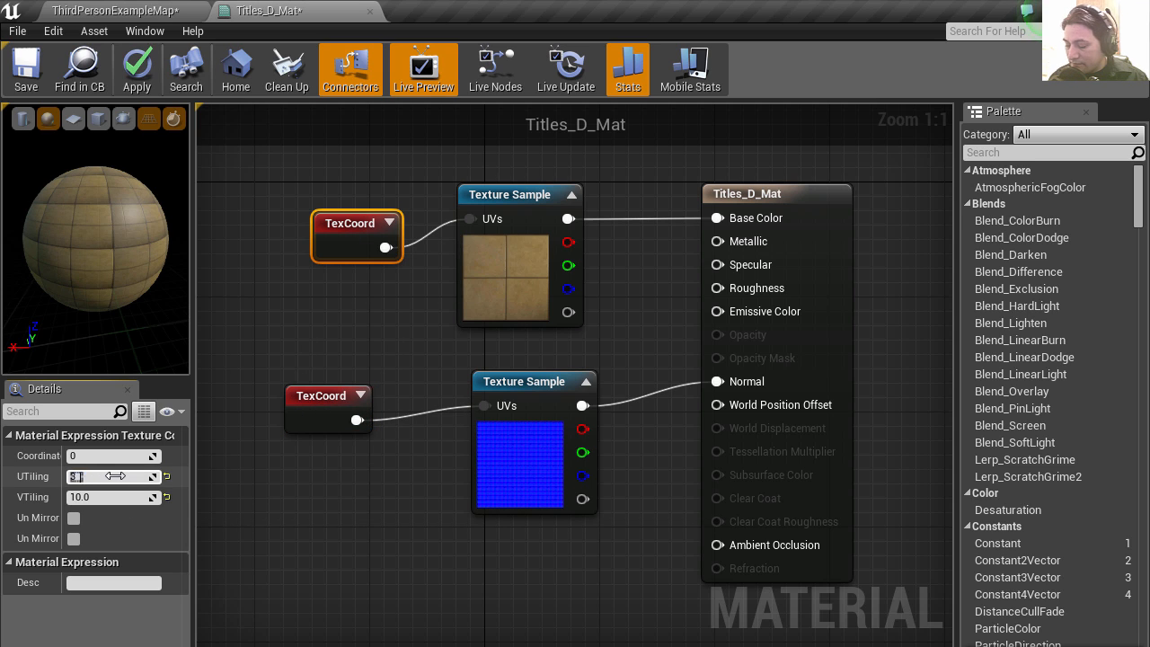
{"action": "left_click", "coordinate": [112, 497]}
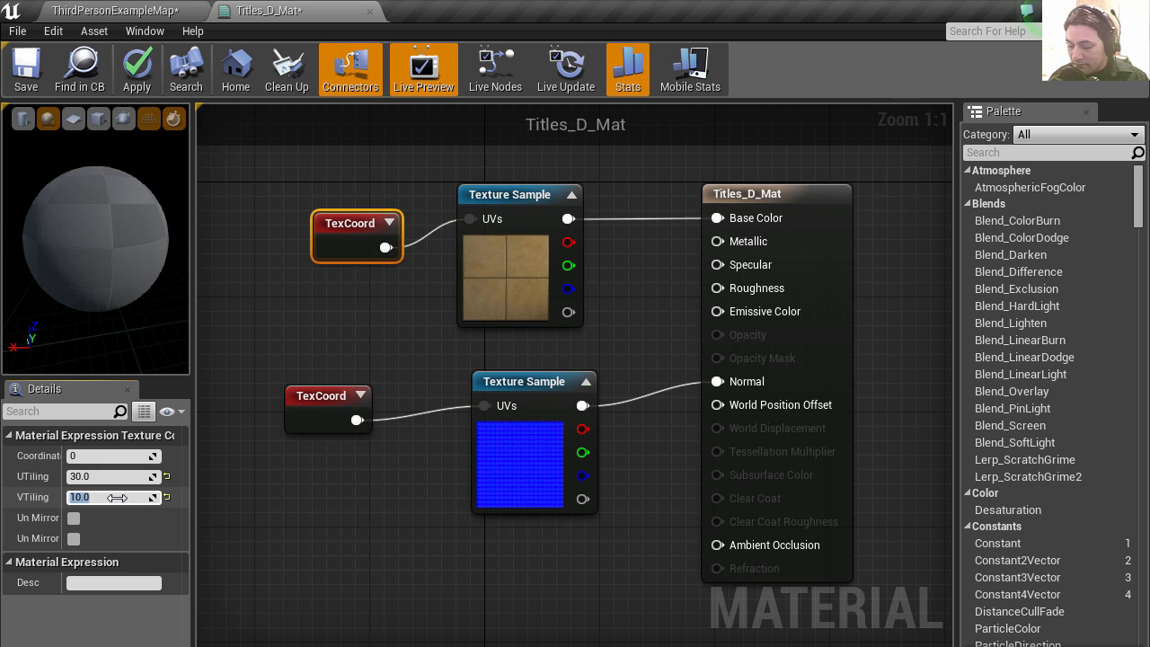
{"action": "type", "text": "30"}
{"action": "key", "text": "Return"}
{"action": "left_click", "coordinate": [292, 451]}
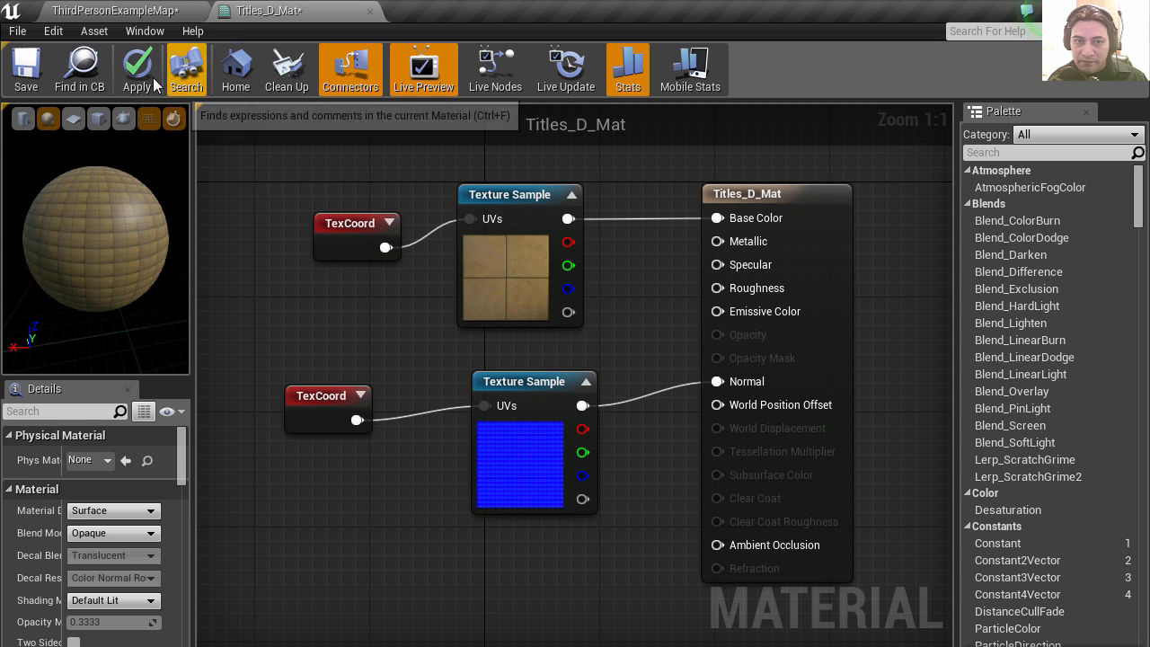
{"action": "left_click", "coordinate": [135, 13]}
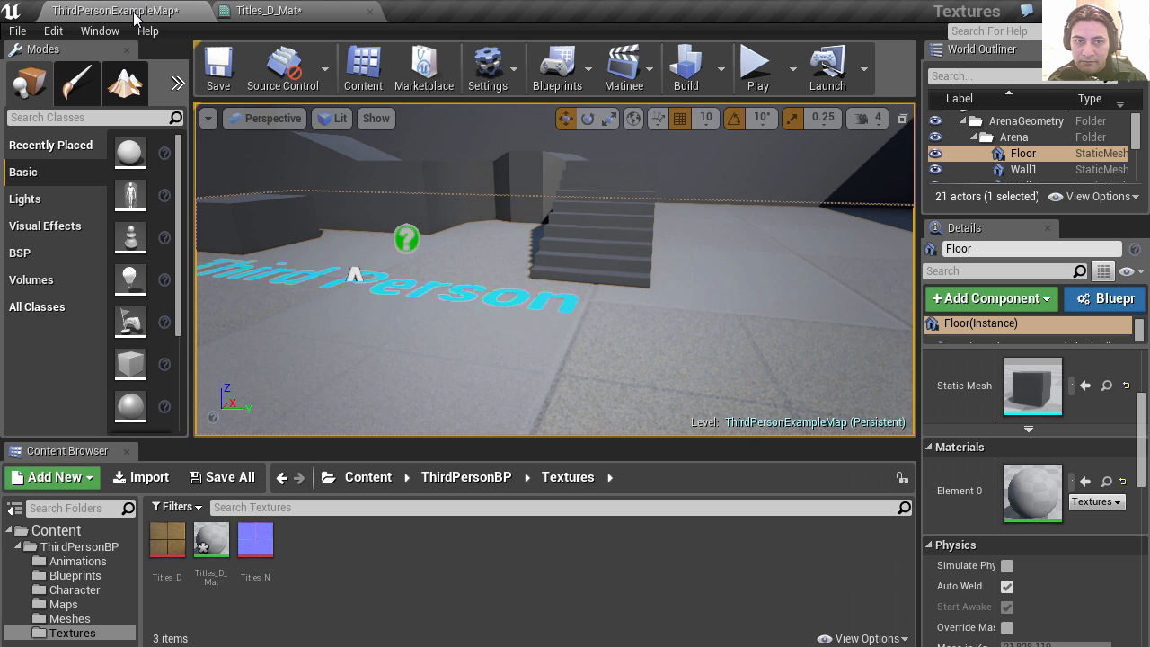
Play-test the level, running and jumping the character around the platforms and stairs to examine the retiled floor, and end the session.
{"action": "left_click", "coordinate": [755, 70]}
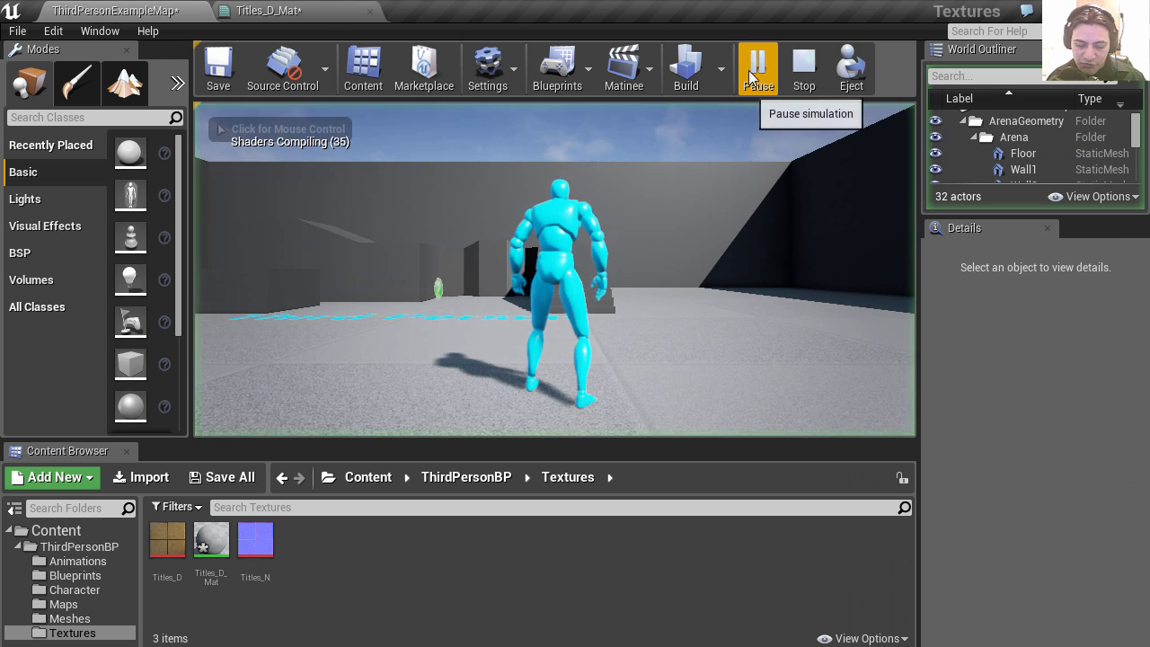
{"action": "left_click", "coordinate": [217, 123]}
{"action": "key", "text": "w"}
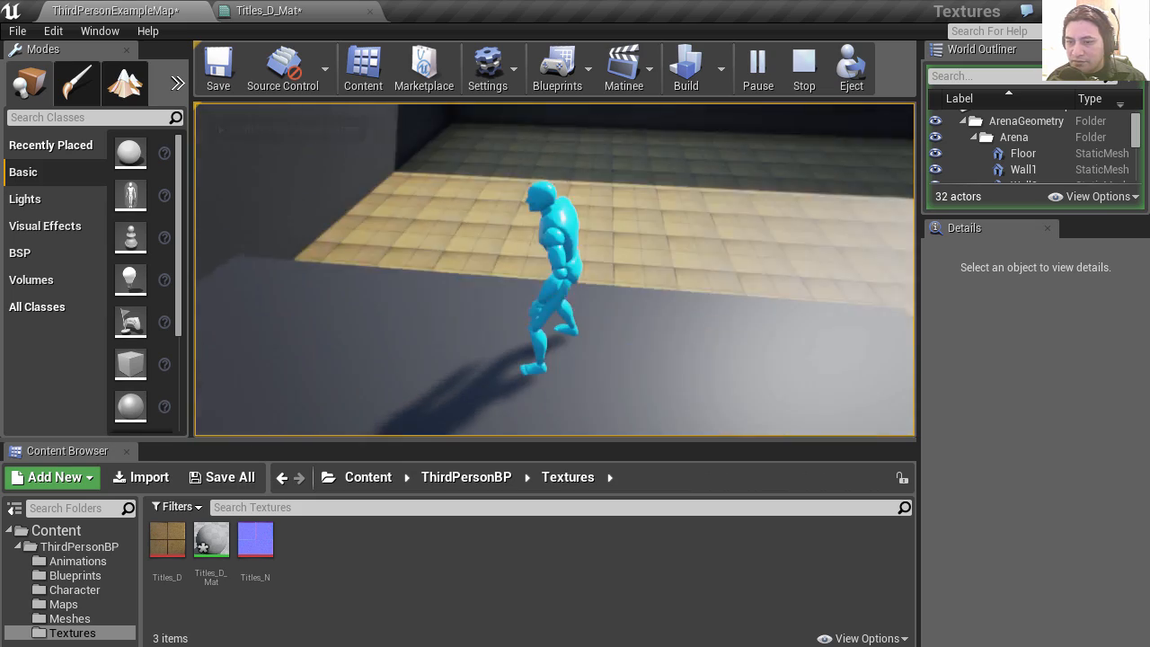
{"action": "key", "text": "w"}
{"action": "key", "text": "w"}
{"action": "key", "text": "space"}
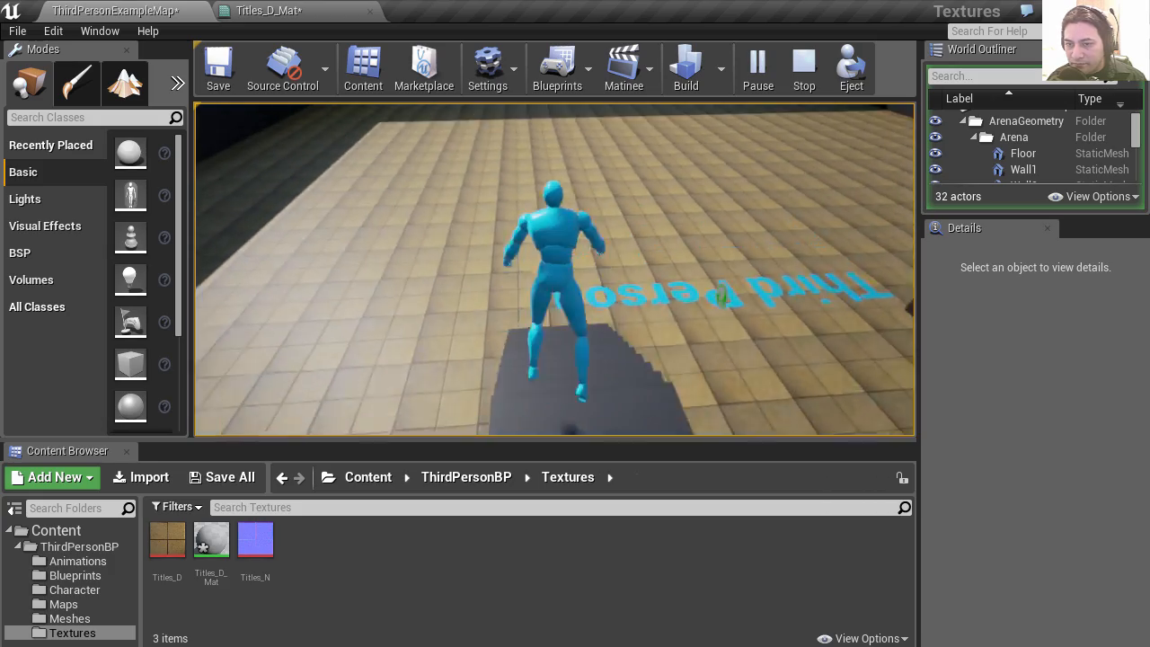
{"action": "key", "text": "w"}
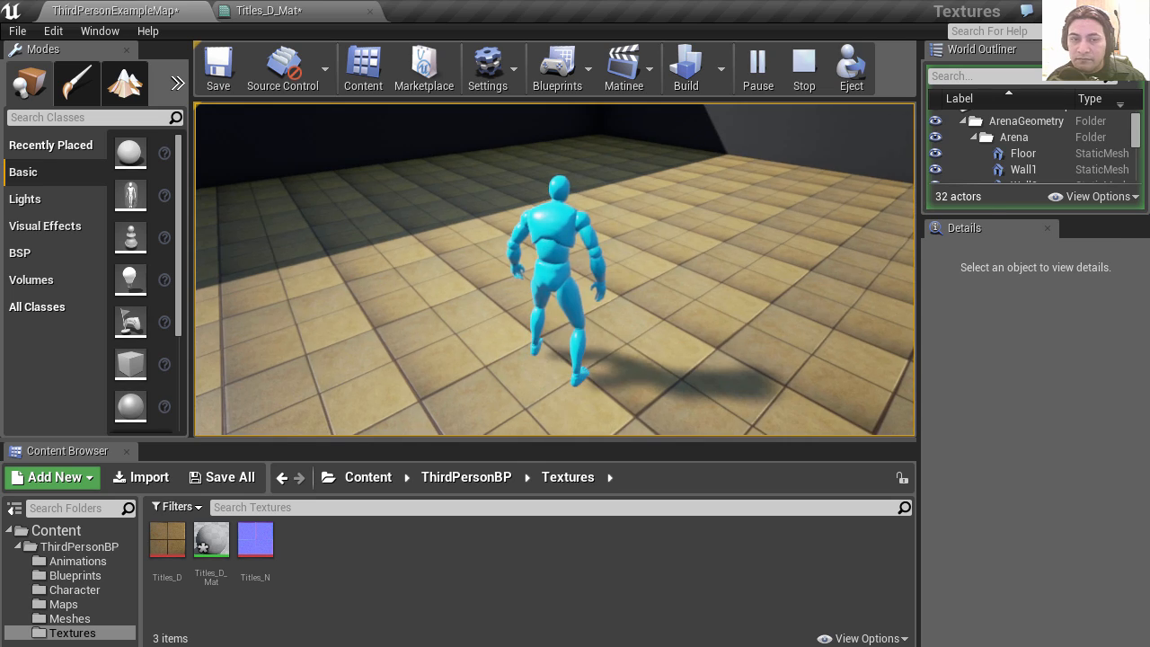
{"action": "key", "text": "Escape"}
Fly the editor camera down close to the floor to examine the tile surface and grout relief.
{"action": "key", "text": "w"}
{"action": "right_click_drag", "start_coordinate": [512, 307], "coordinate": [517, 307]}
{"action": "key", "text": "w"}
{"action": "key", "text": "w"}
{"action": "key", "text": "w"}
{"action": "key", "text": "s"}
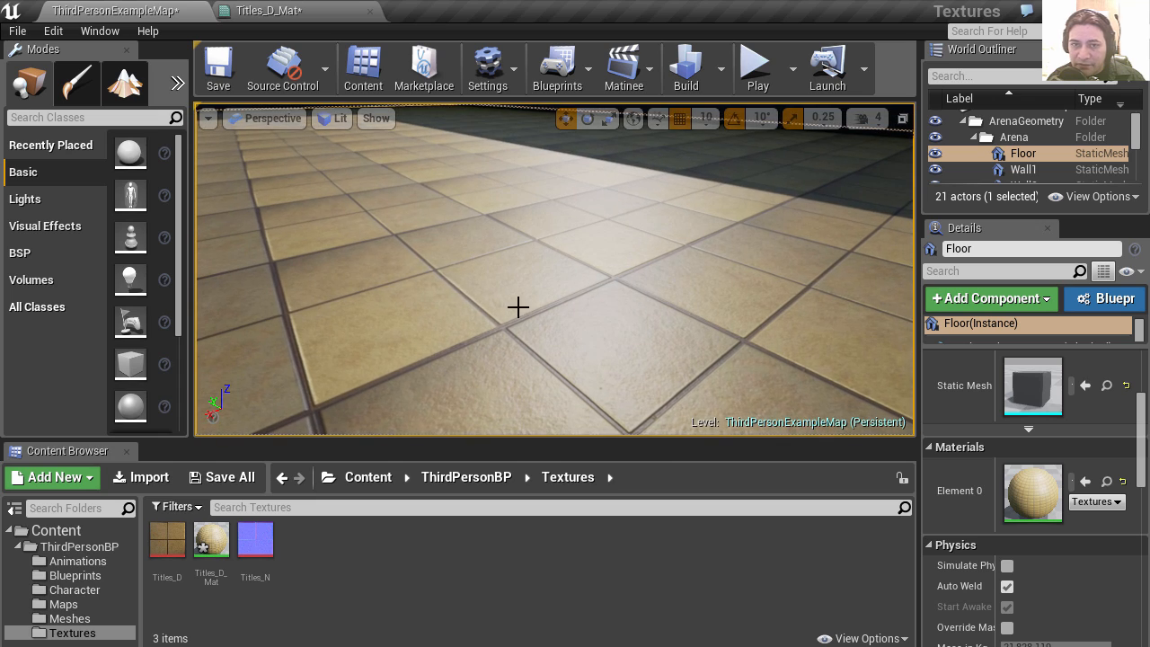
In Titles_D_Mat, add a Constant node between the two Texture Samples and connect it to the Metallic input.
{"action": "left_click", "coordinate": [284, 11]}
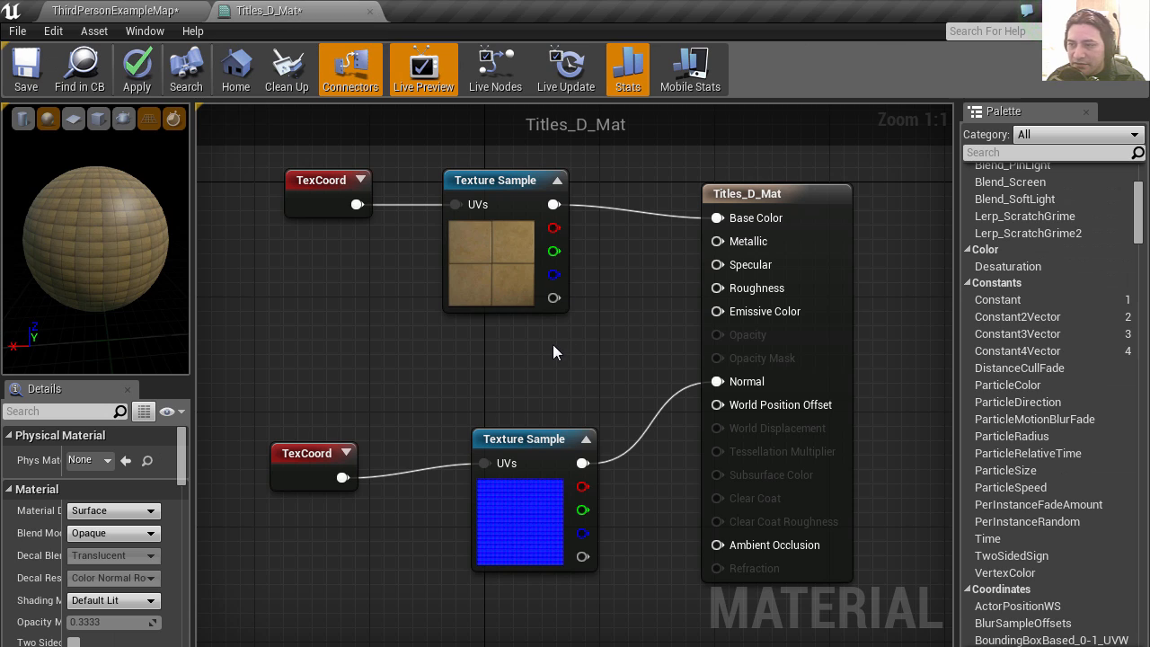
{"action": "left_click", "coordinate": [1002, 303]}
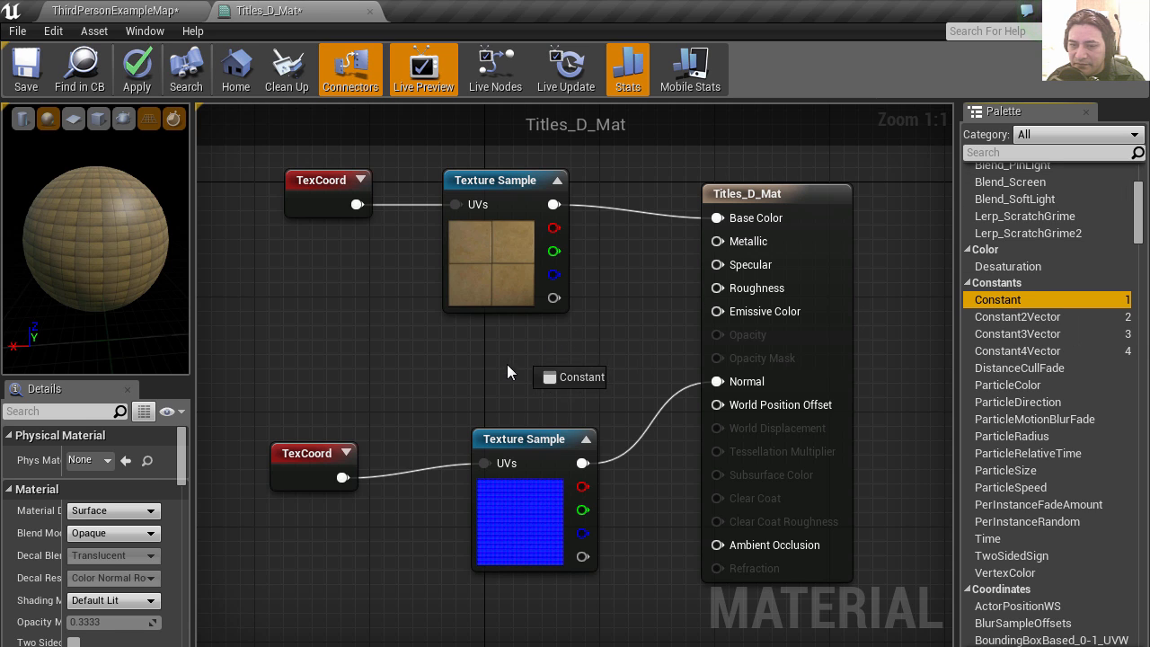
{"action": "left_click_drag", "start_coordinate": [507, 370], "coordinate": [493, 345]}
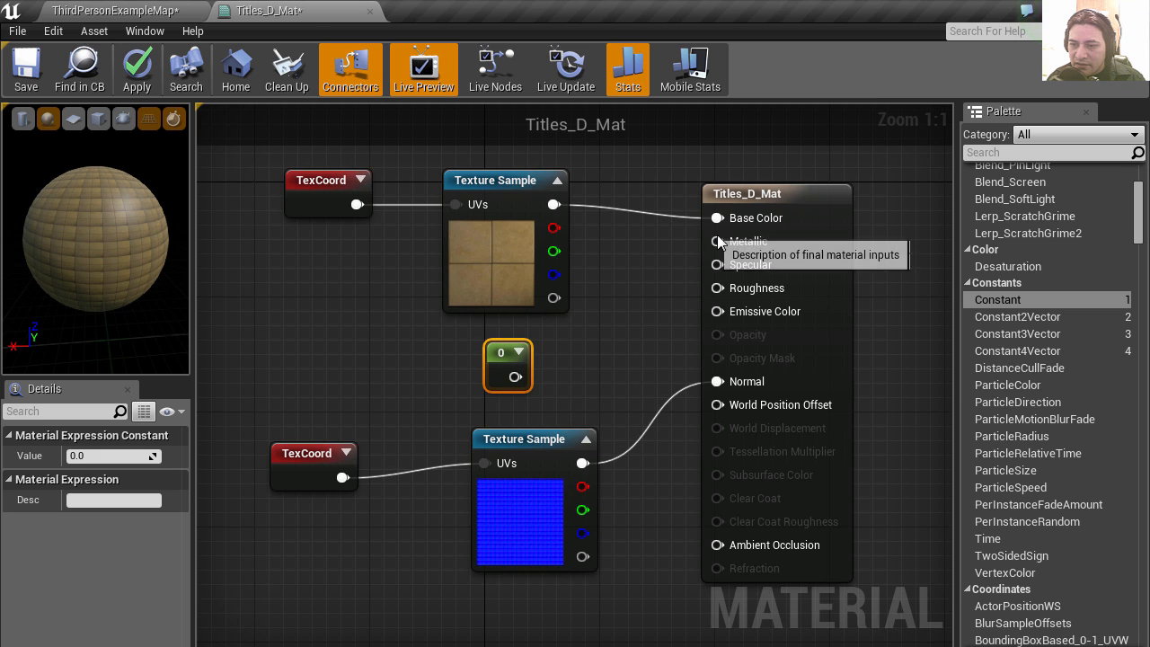
{"action": "left_click_drag", "start_coordinate": [718, 240], "coordinate": [517, 378]}
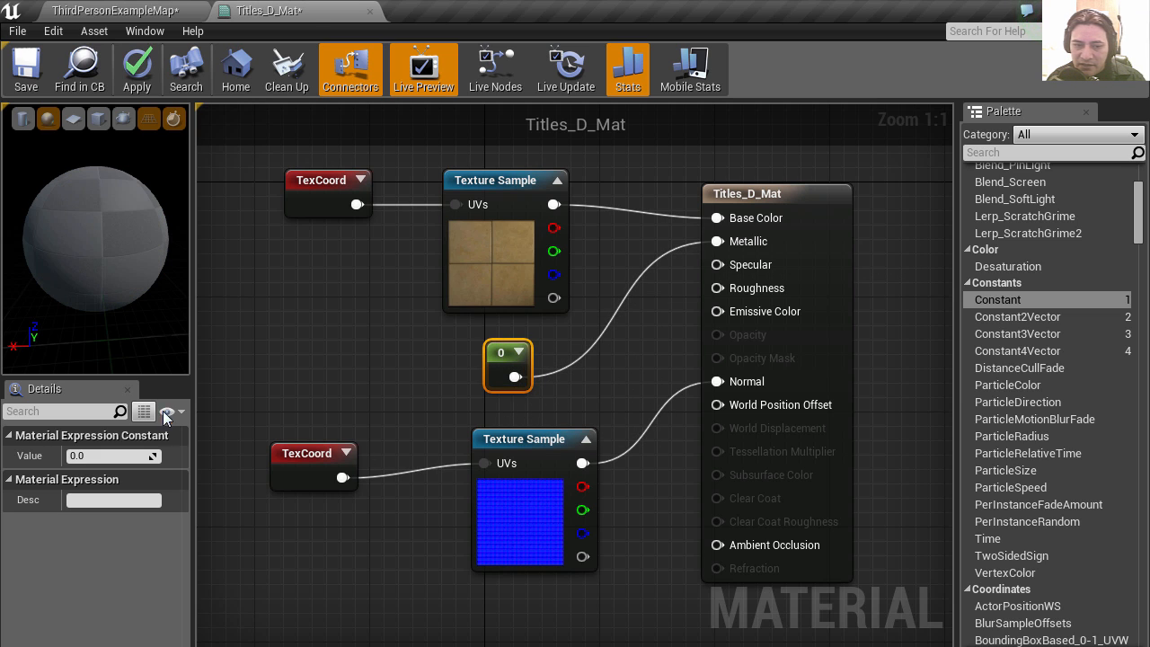
Set the Metallic constant's value to 0.431048, apply the material changes and return to the ThirdPersonExampleMap level.
{"action": "left_click_drag", "start_coordinate": [161, 376], "coordinate": [161, 269]}
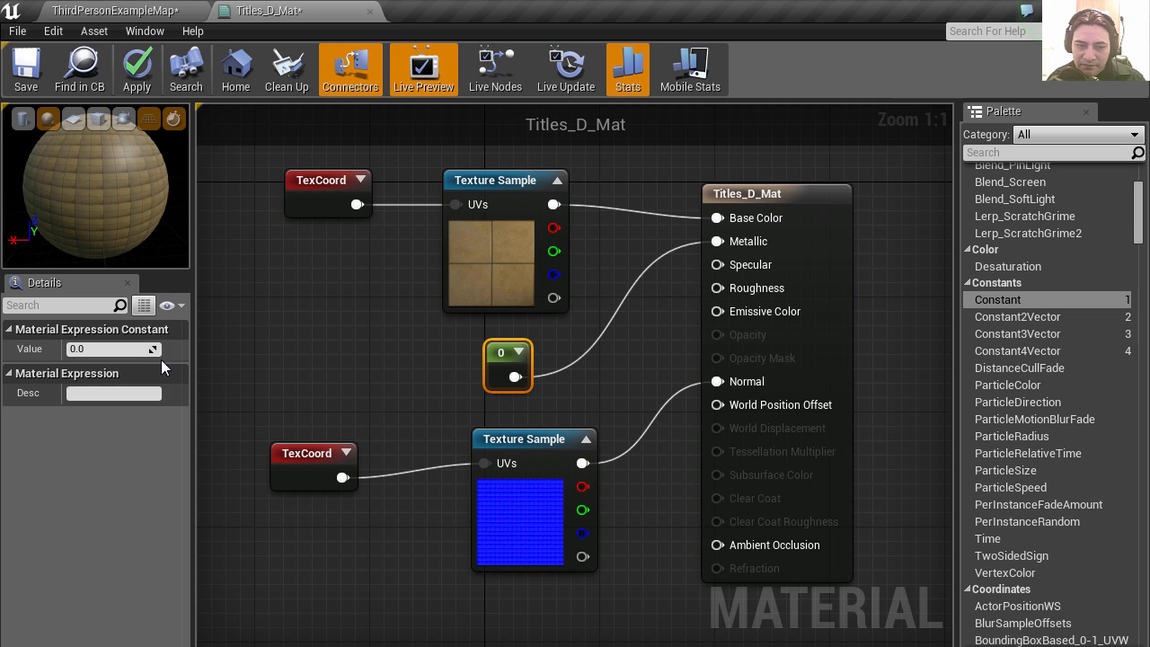
{"action": "left_click_drag", "start_coordinate": [157, 348], "coordinate": [161, 354]}
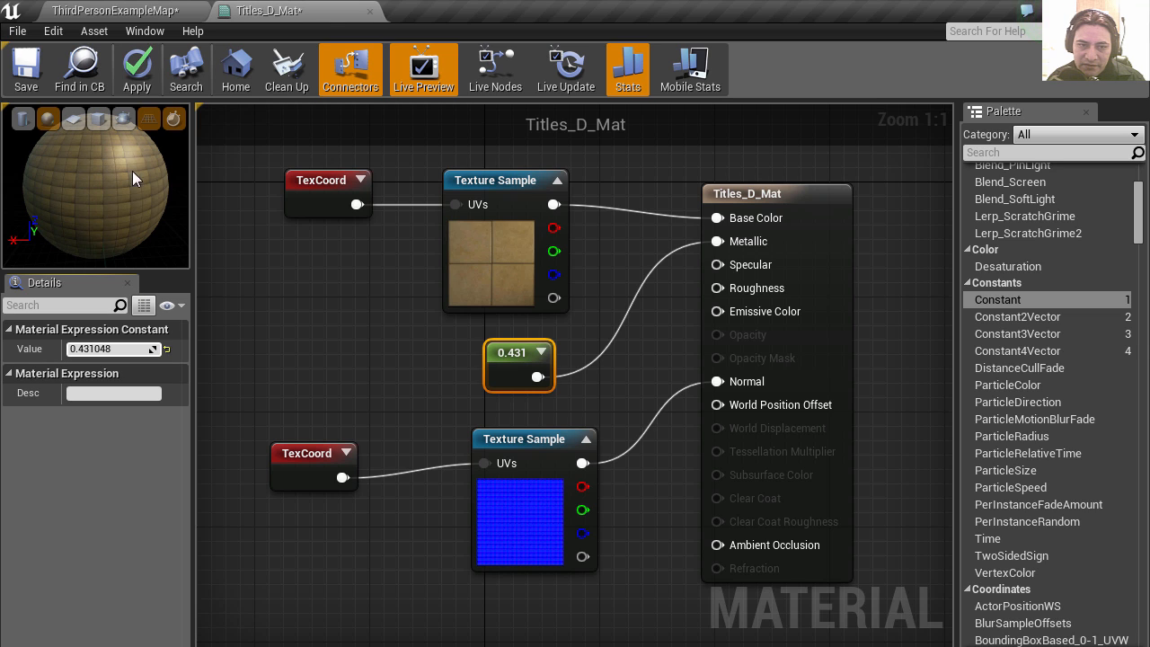
{"action": "mouse_move", "coordinate": [132, 186]}
{"action": "left_mouse_down"}
{"action": "mouse_move", "coordinate": [161, 188]}
{"action": "mouse_move", "coordinate": [120, 179]}
{"action": "left_mouse_up"}
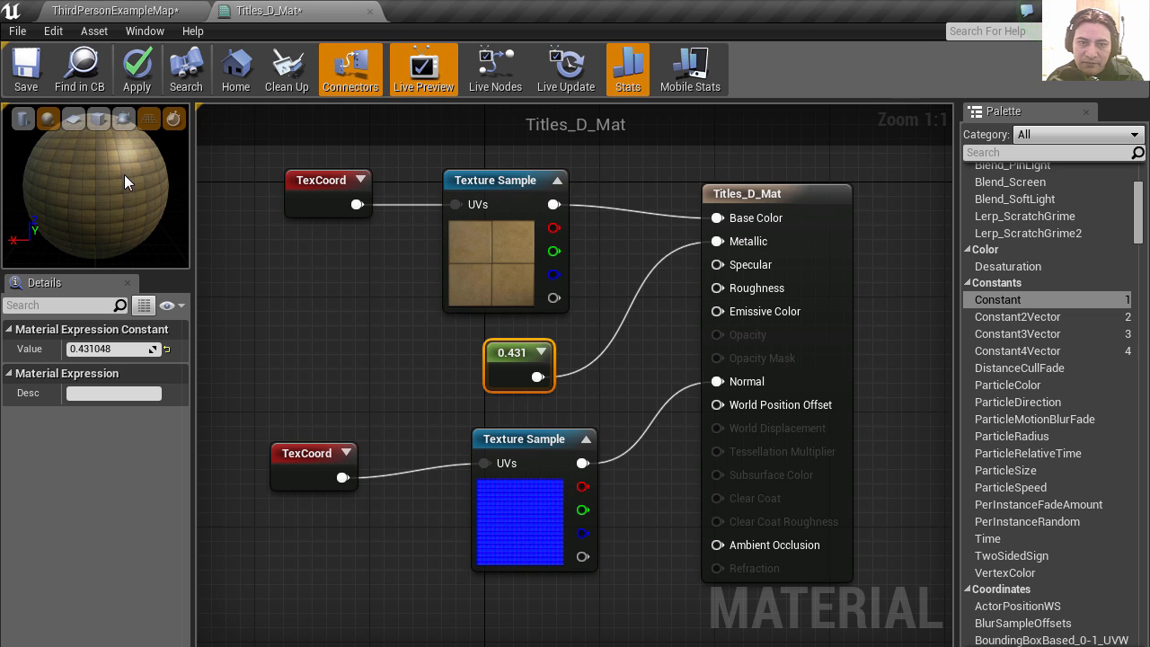
{"action": "left_click", "coordinate": [134, 76]}
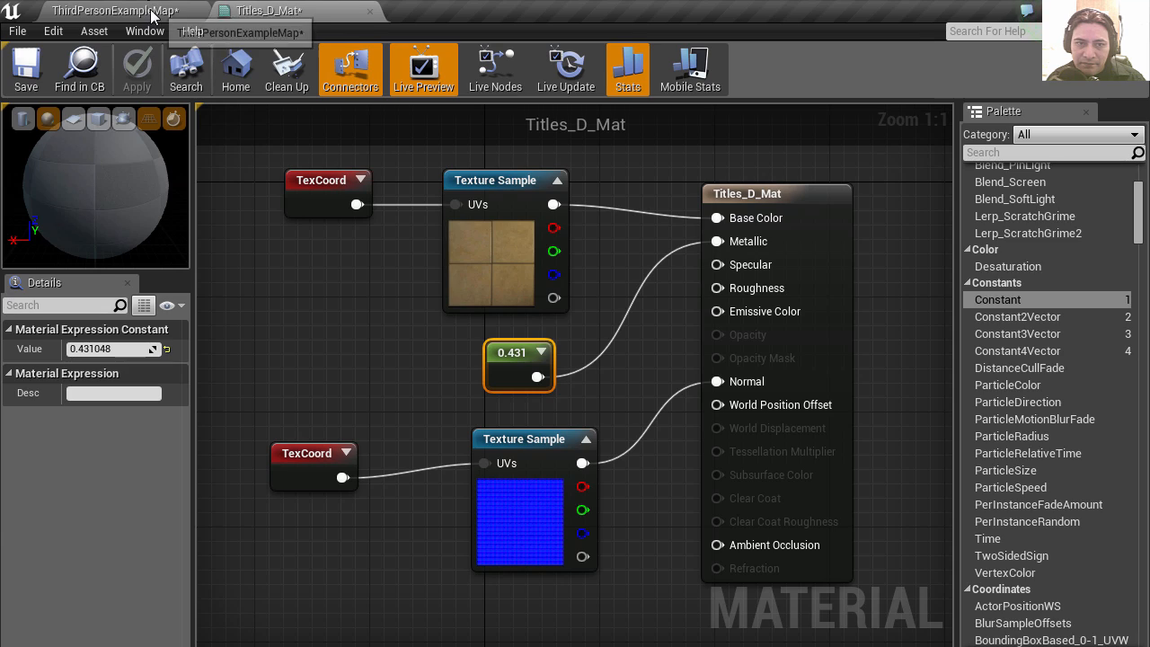
{"action": "left_click", "coordinate": [155, 11]}
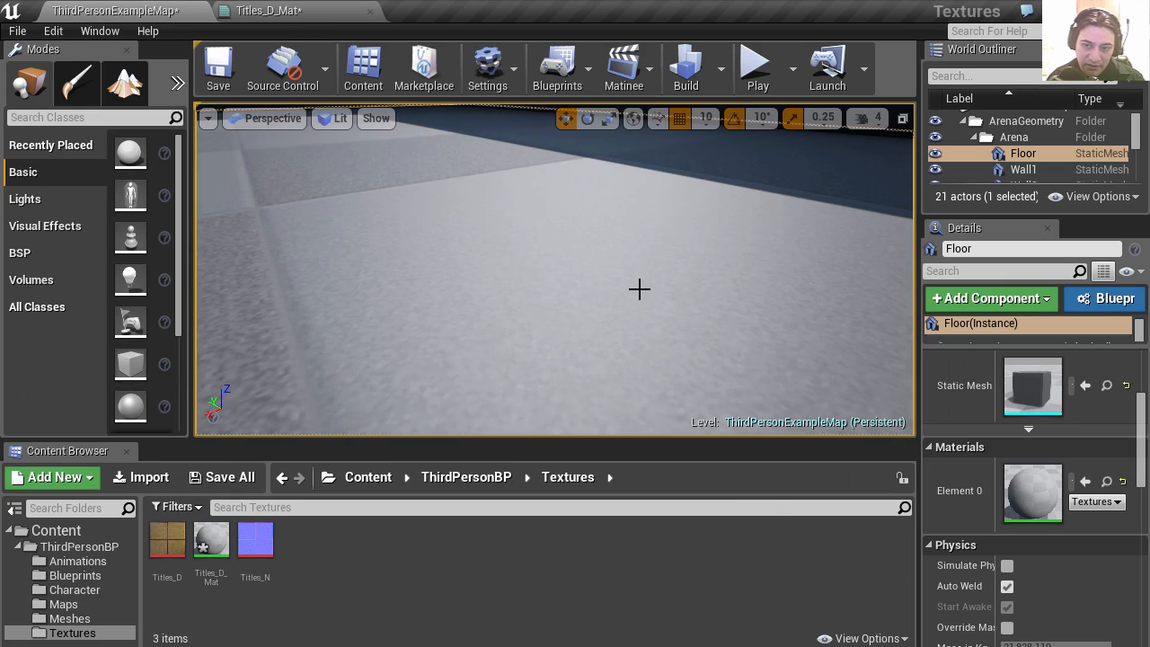
Play-test the level with the metallic floor material, running and jumping the character across the stairs, platforms and tiles.
{"action": "right_click_drag", "start_coordinate": [621, 249], "coordinate": [621, 251]}
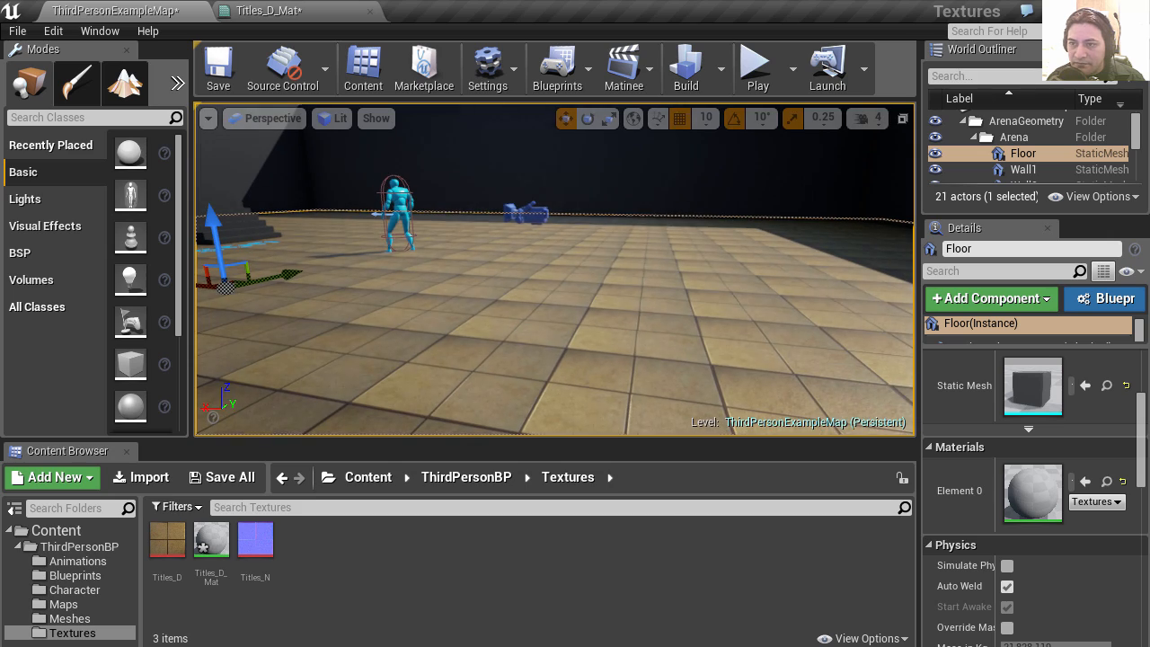
{"action": "left_click", "coordinate": [753, 72]}
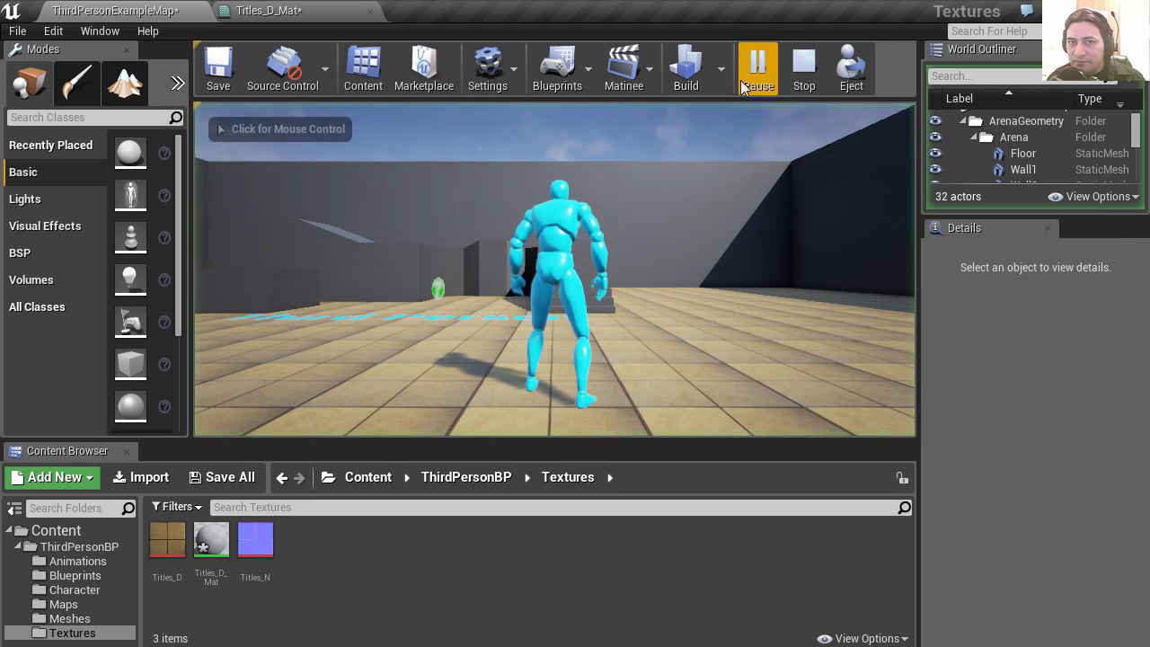
{"action": "left_click", "coordinate": [629, 243]}
{"action": "key", "text": "w"}
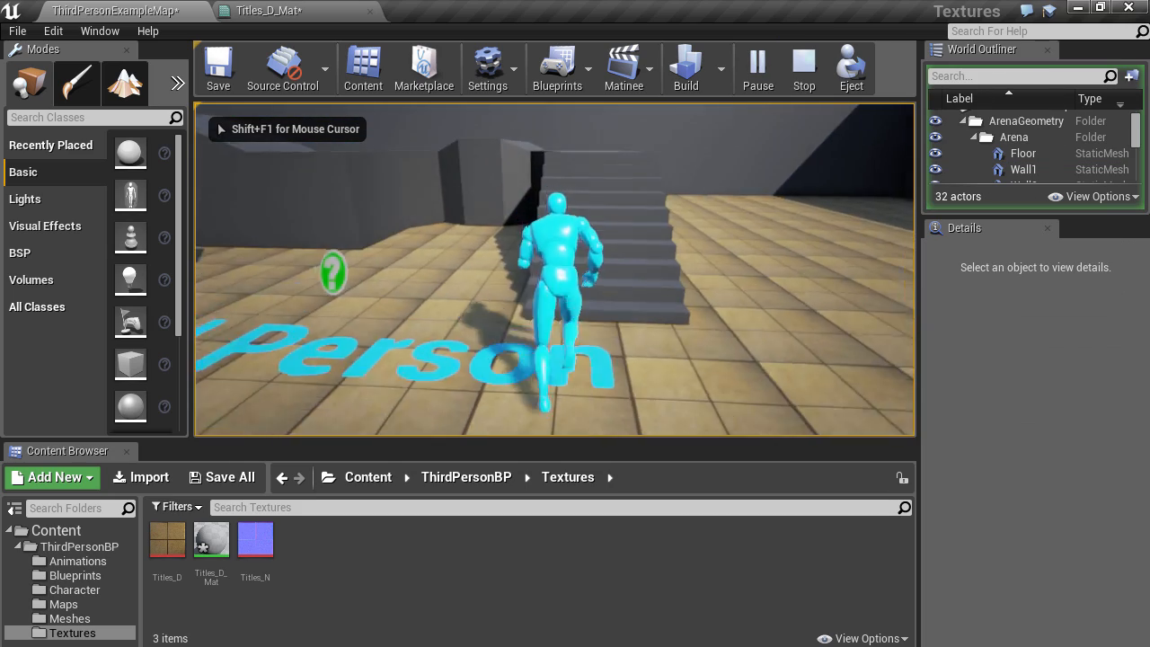
{"action": "key", "text": "space"}
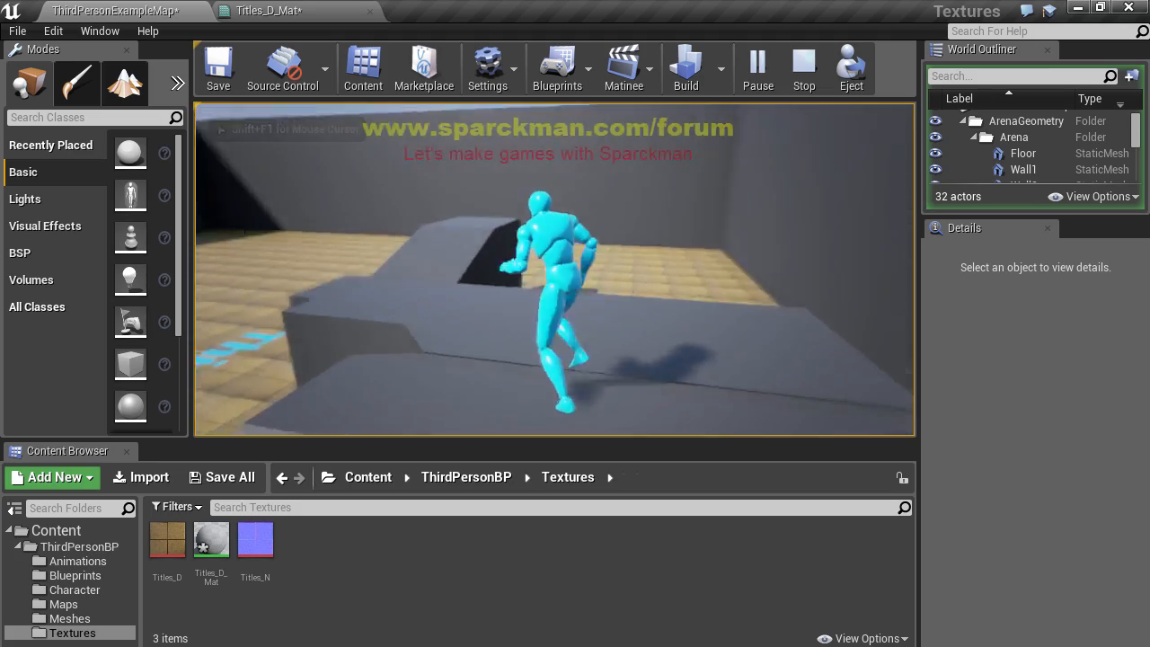
{"action": "key", "text": "space"}
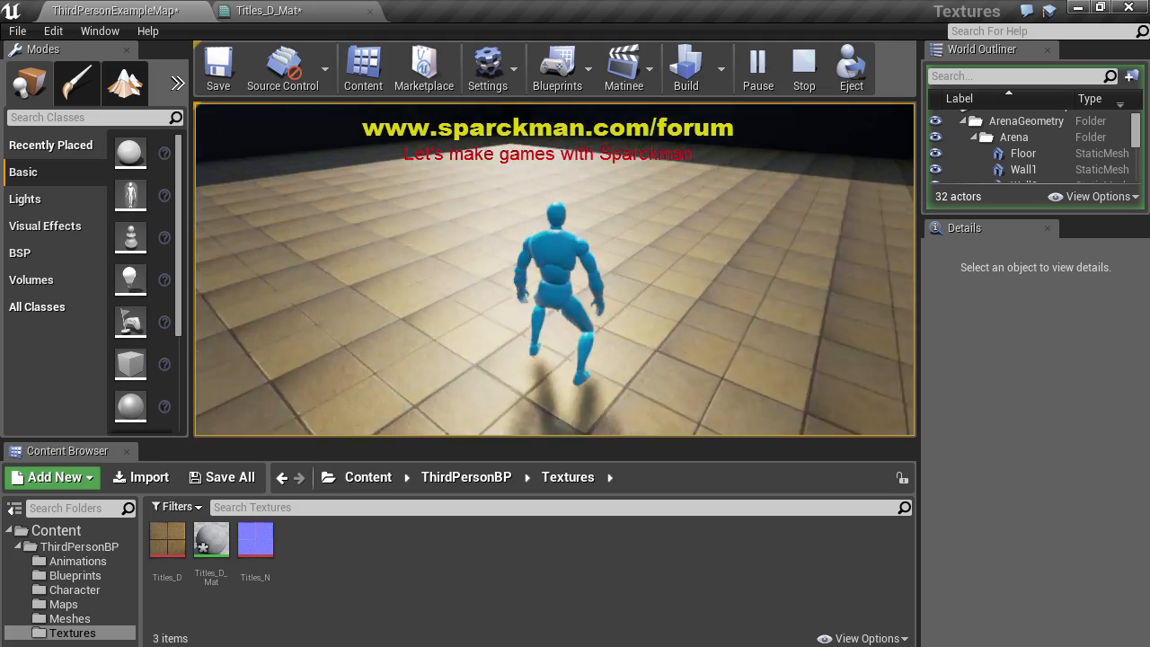